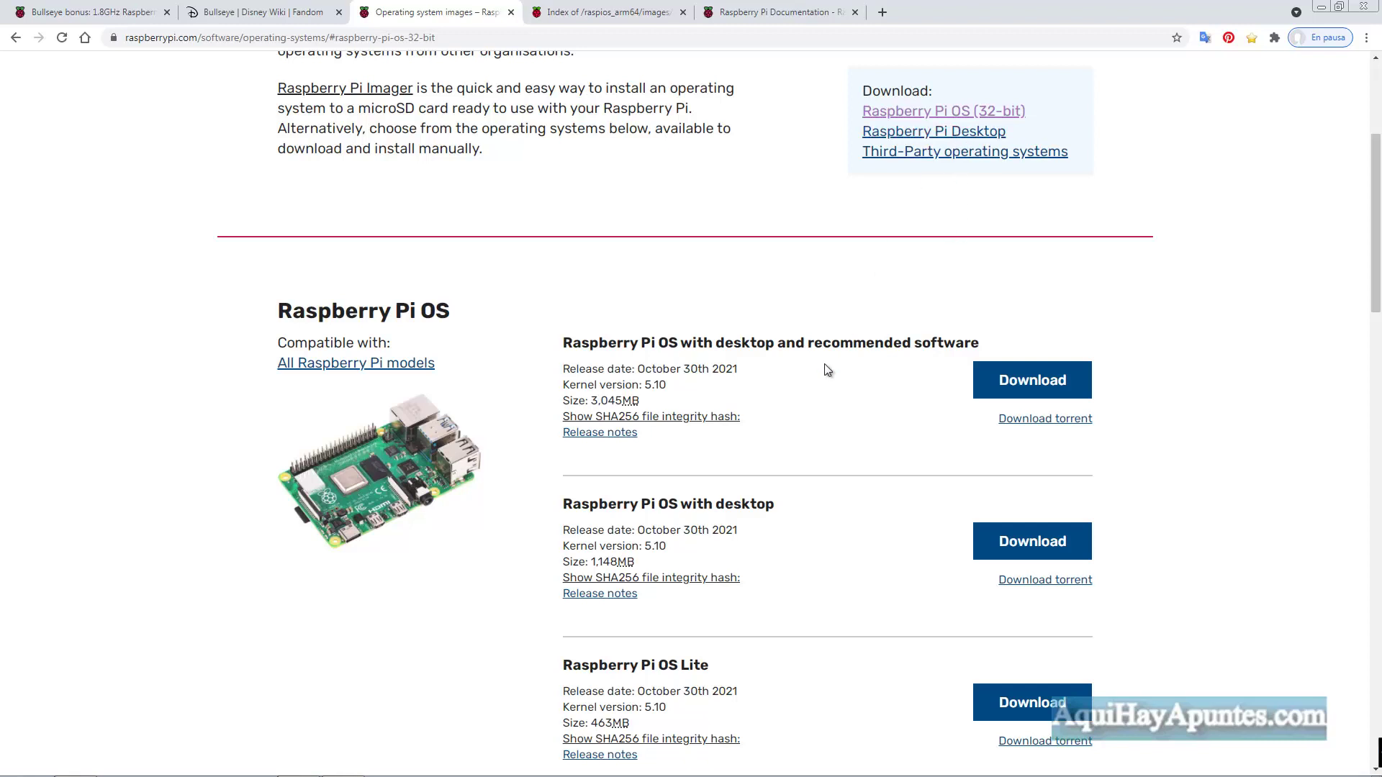
pyautogui.scroll(-2, 828, 369)
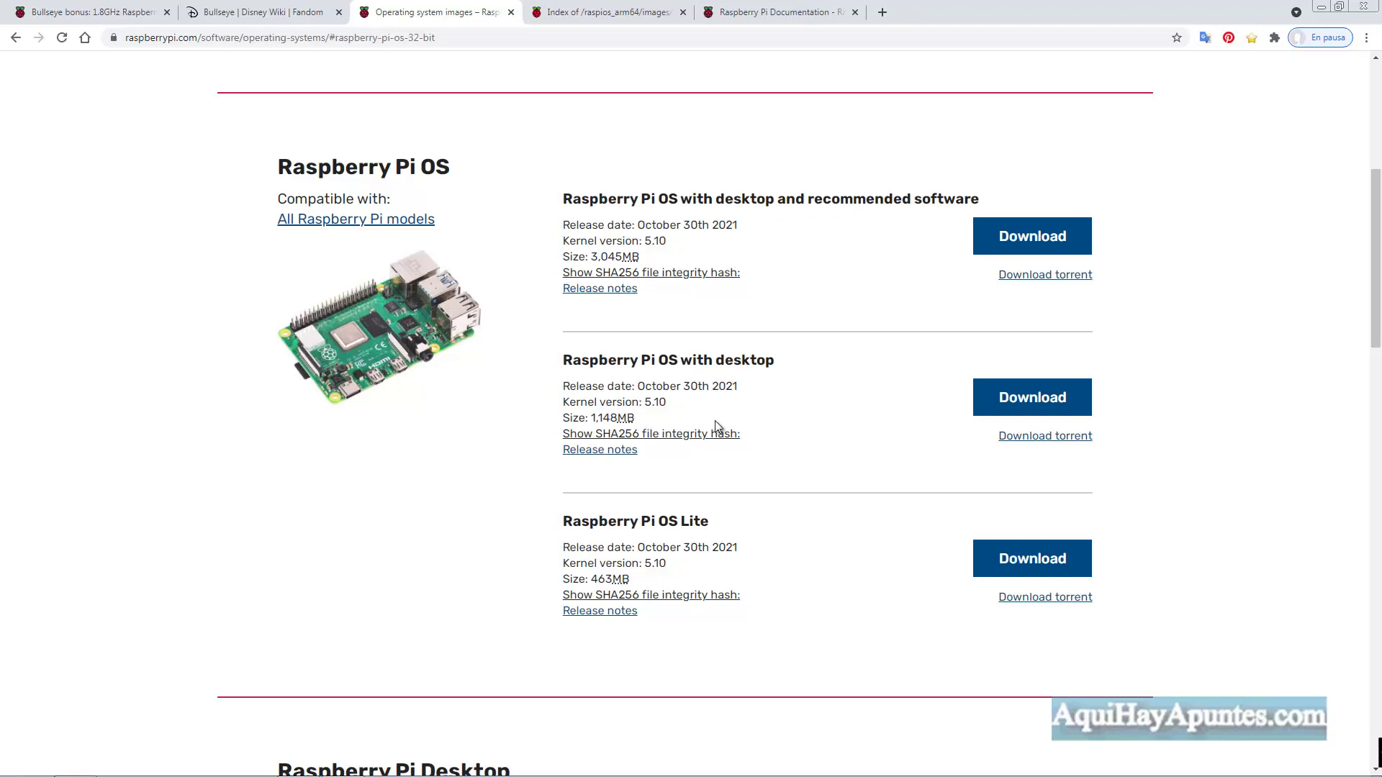
pyautogui.scroll(1, 697, 544)
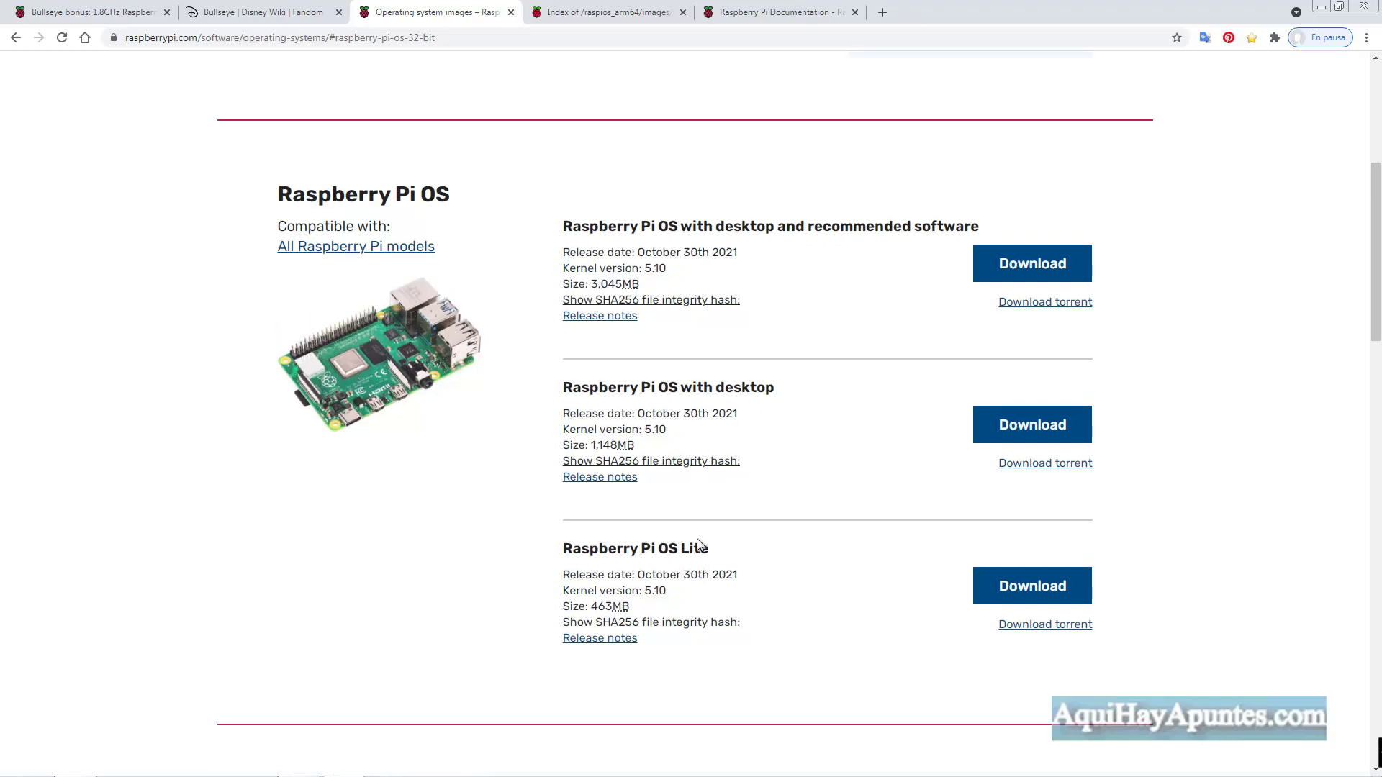
pyautogui.scroll(1, 698, 541)
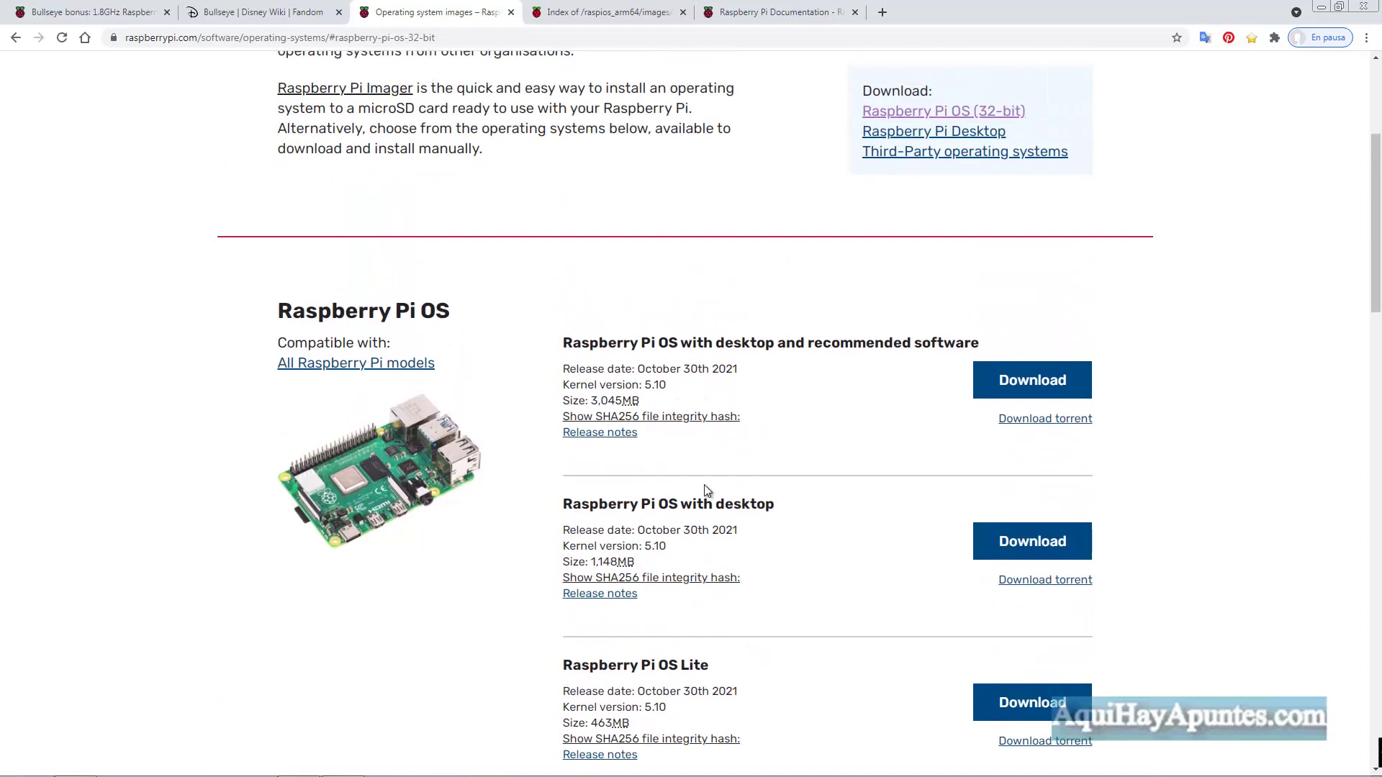
pyautogui.scroll(3, 706, 486)
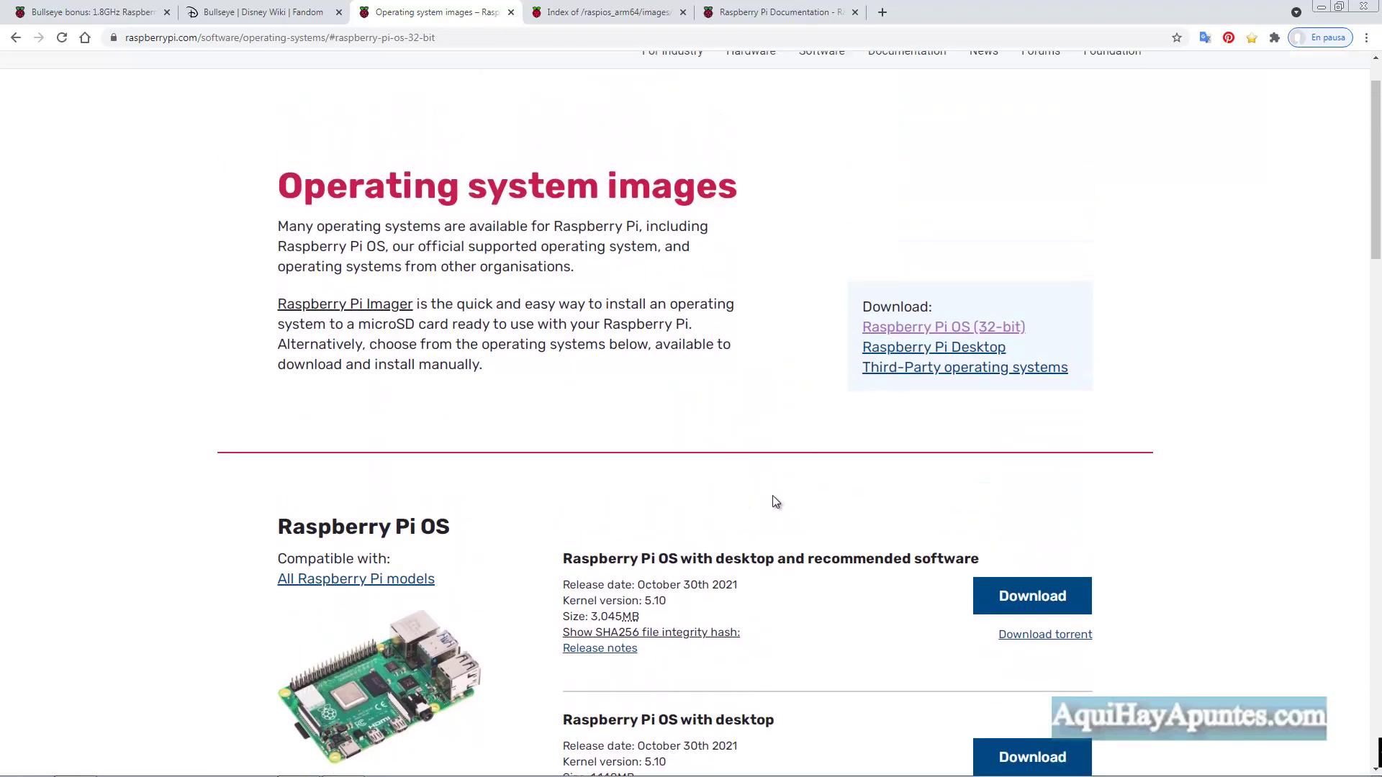
pyautogui.scroll(-2, 771, 496)
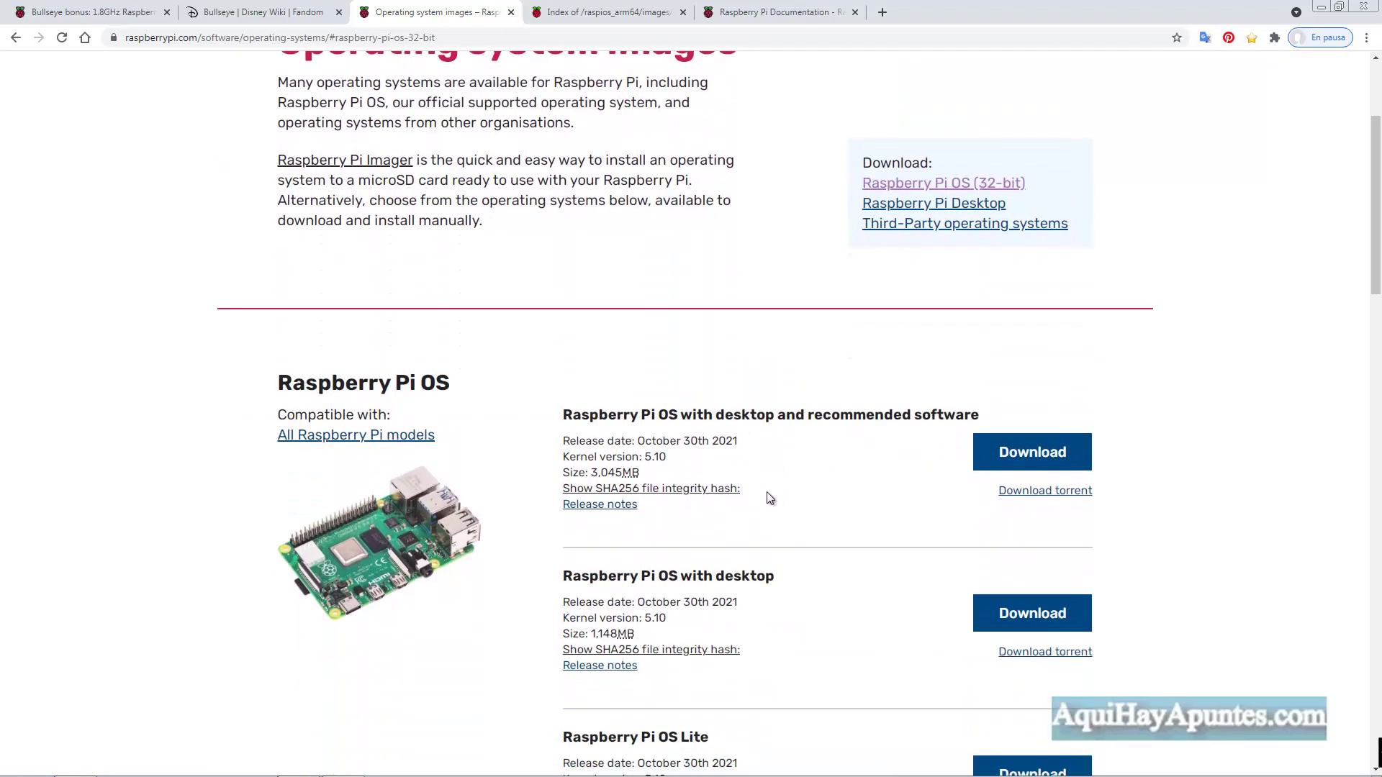
pyautogui.click(608, 12)
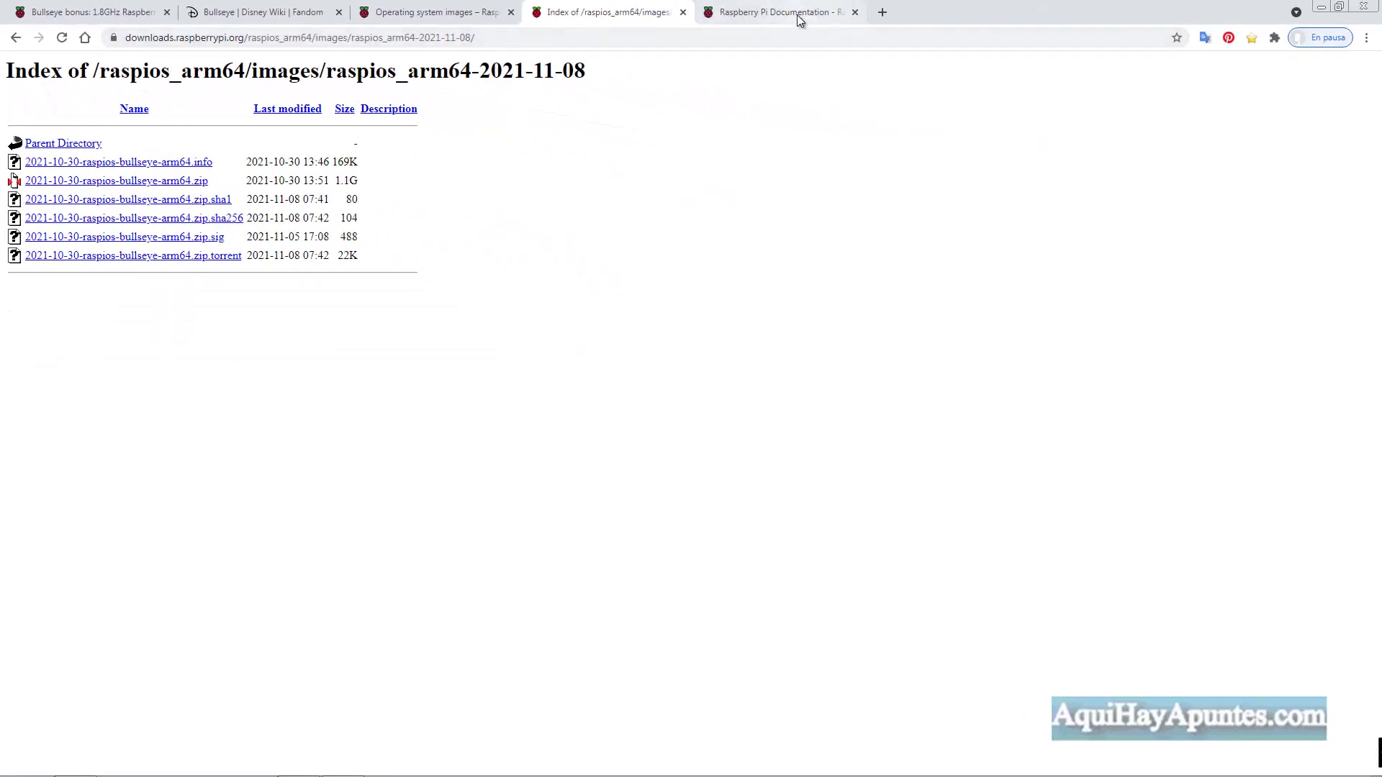
# Step: Examine the New-style Revision Codes table in the Raspberry Pi documentation, highlighting code d03114
pyautogui.click(797, 14)
pyautogui.scroll(1, 680, 256)
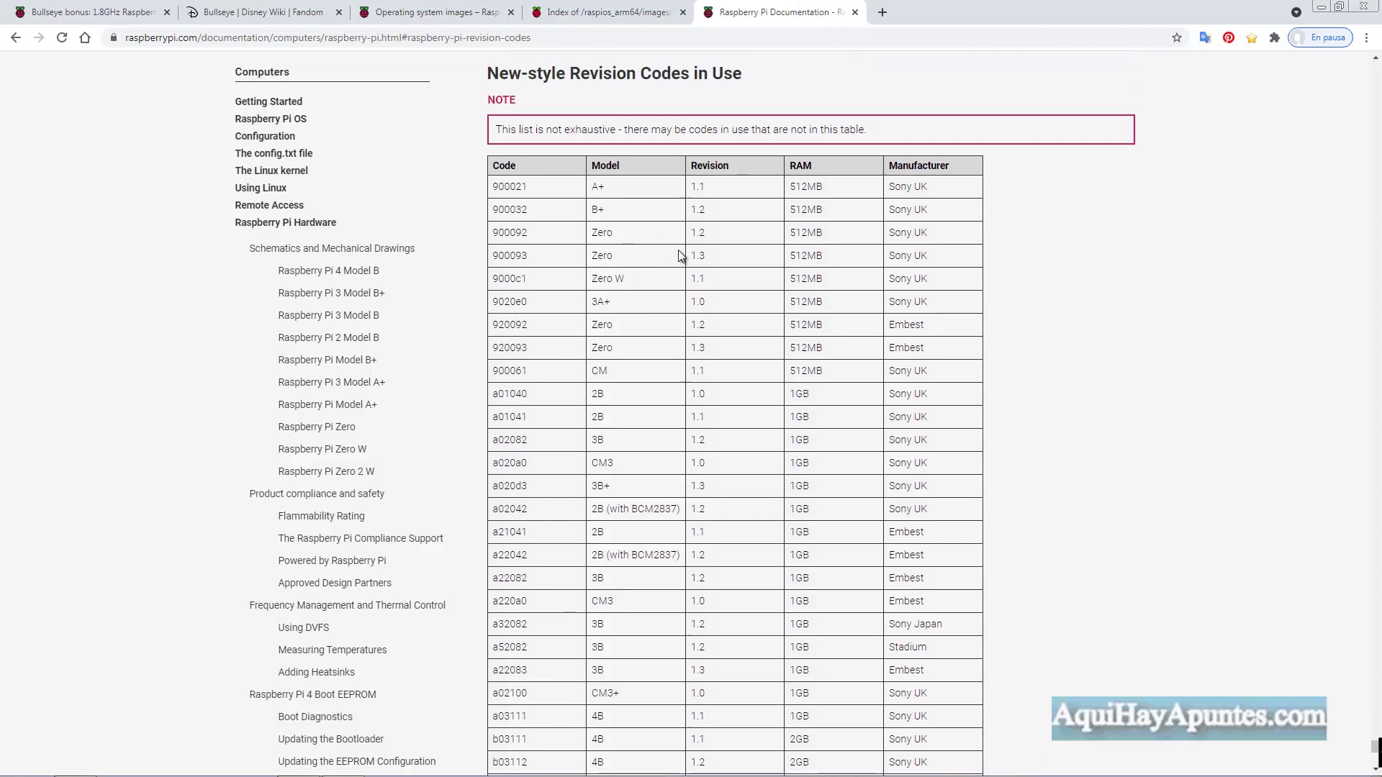
pyautogui.scroll(-2, 680, 256)
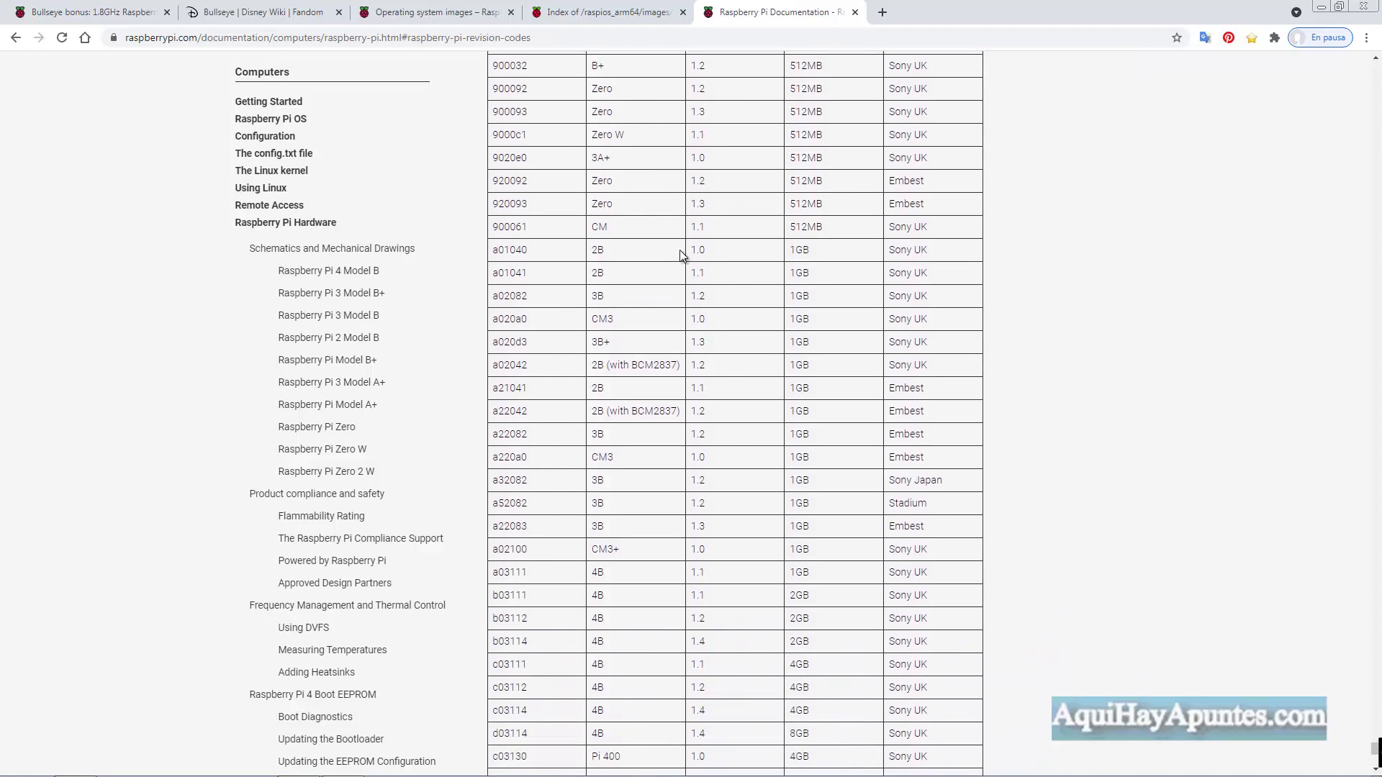
pyautogui.scroll(-2, 682, 259)
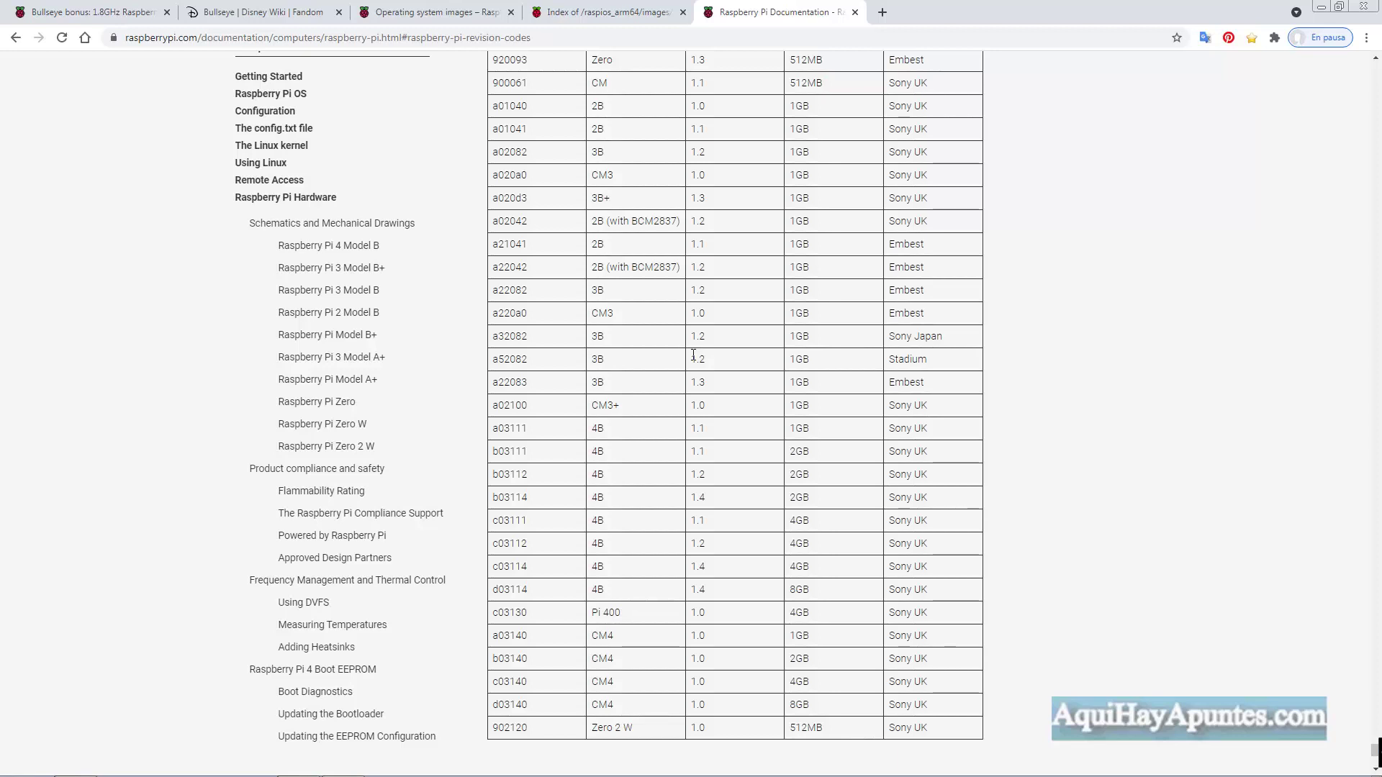
pyautogui.scroll(-1, 693, 354)
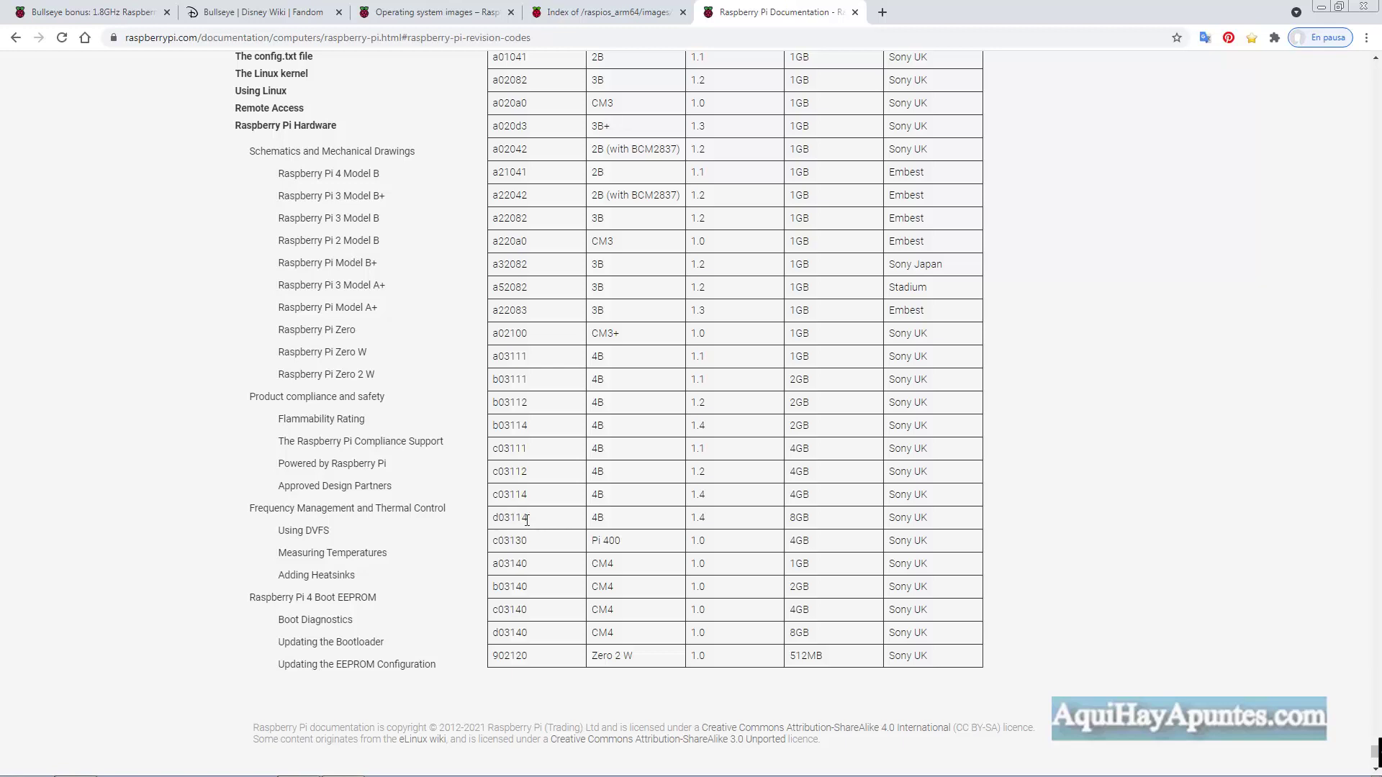
pyautogui.moveTo(527, 519); pyautogui.dragTo(490, 518)
pyautogui.scroll(4, 852, 361)
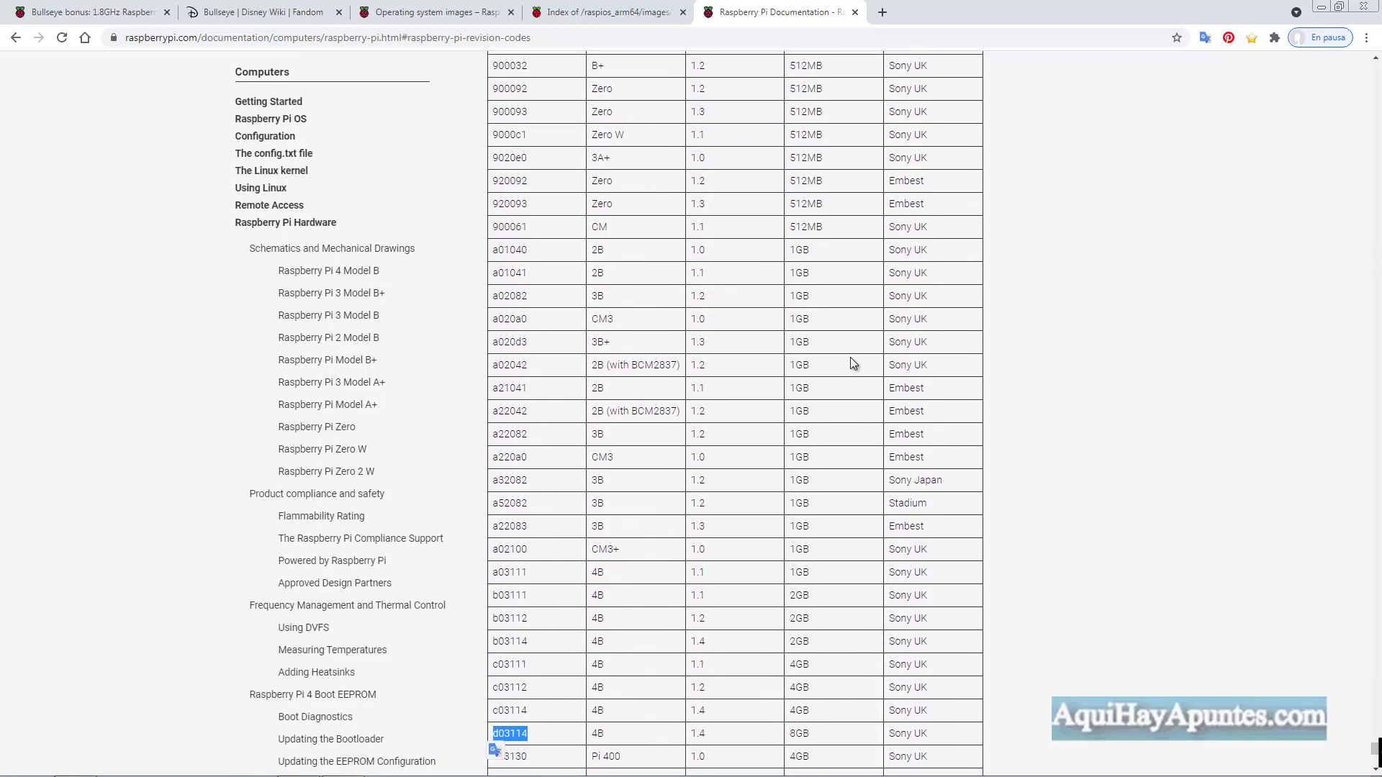
pyautogui.scroll(-2, 851, 361)
pyautogui.scroll(-2, 850, 358)
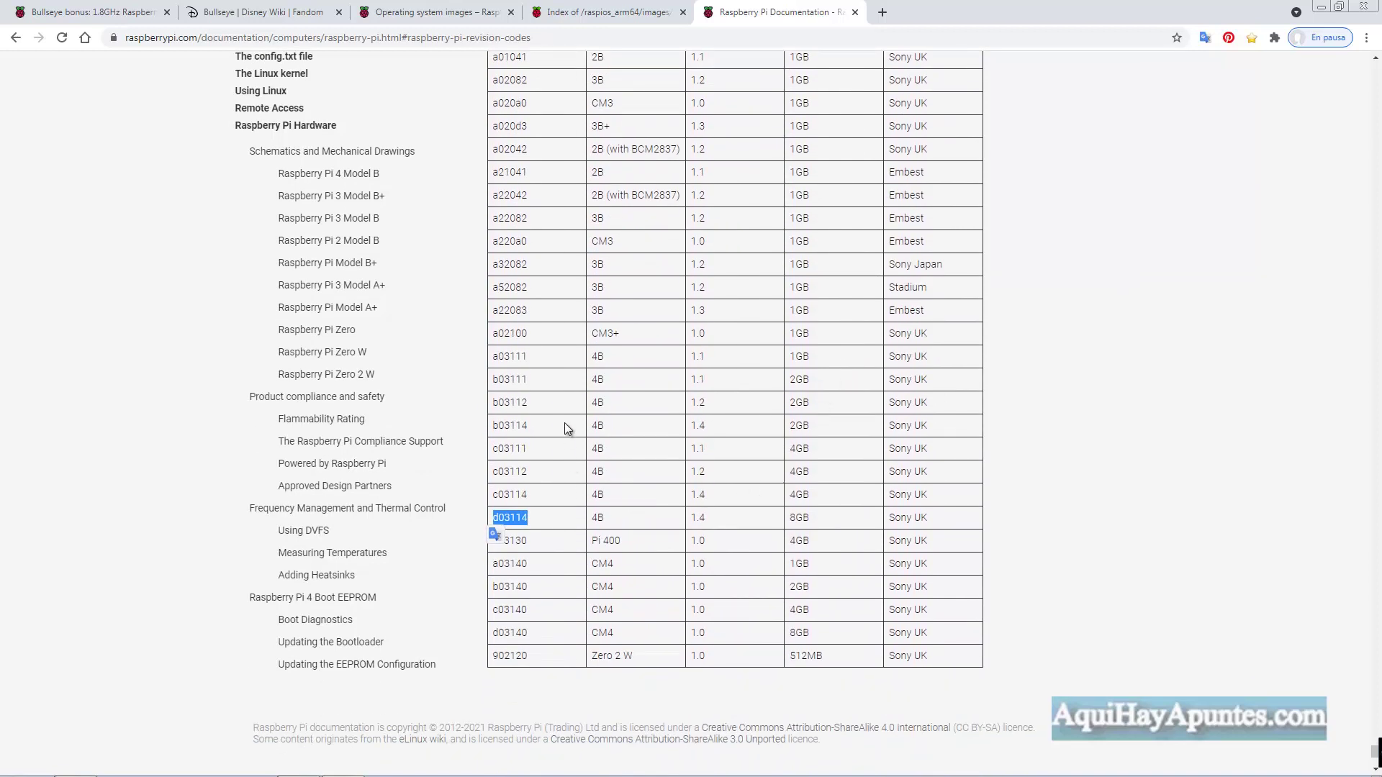
pyautogui.click(576, 515)
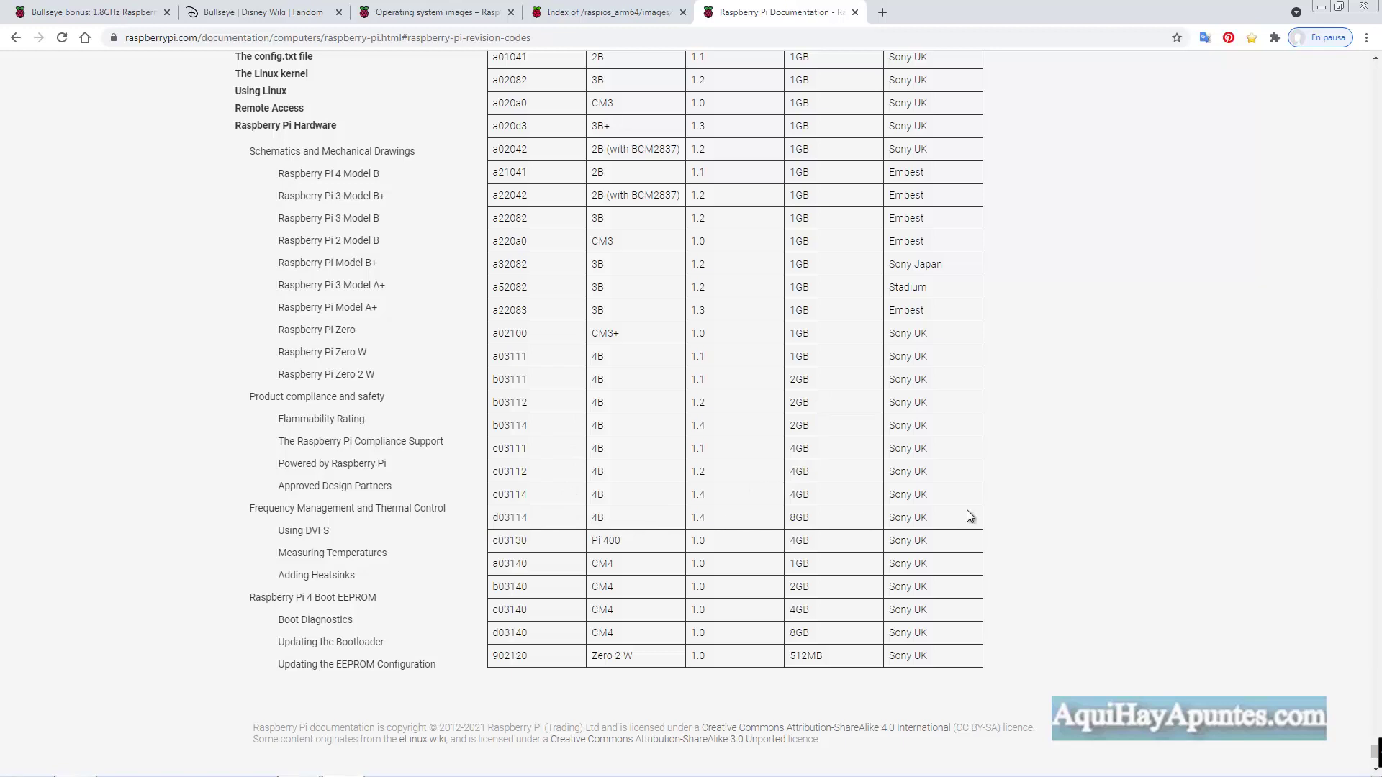
# Step: Compare the models, revisions and RAM sizes across the whole revision codes table, and look over the documentation above it
pyautogui.scroll(2, 677, 406)
pyautogui.scroll(2, 679, 408)
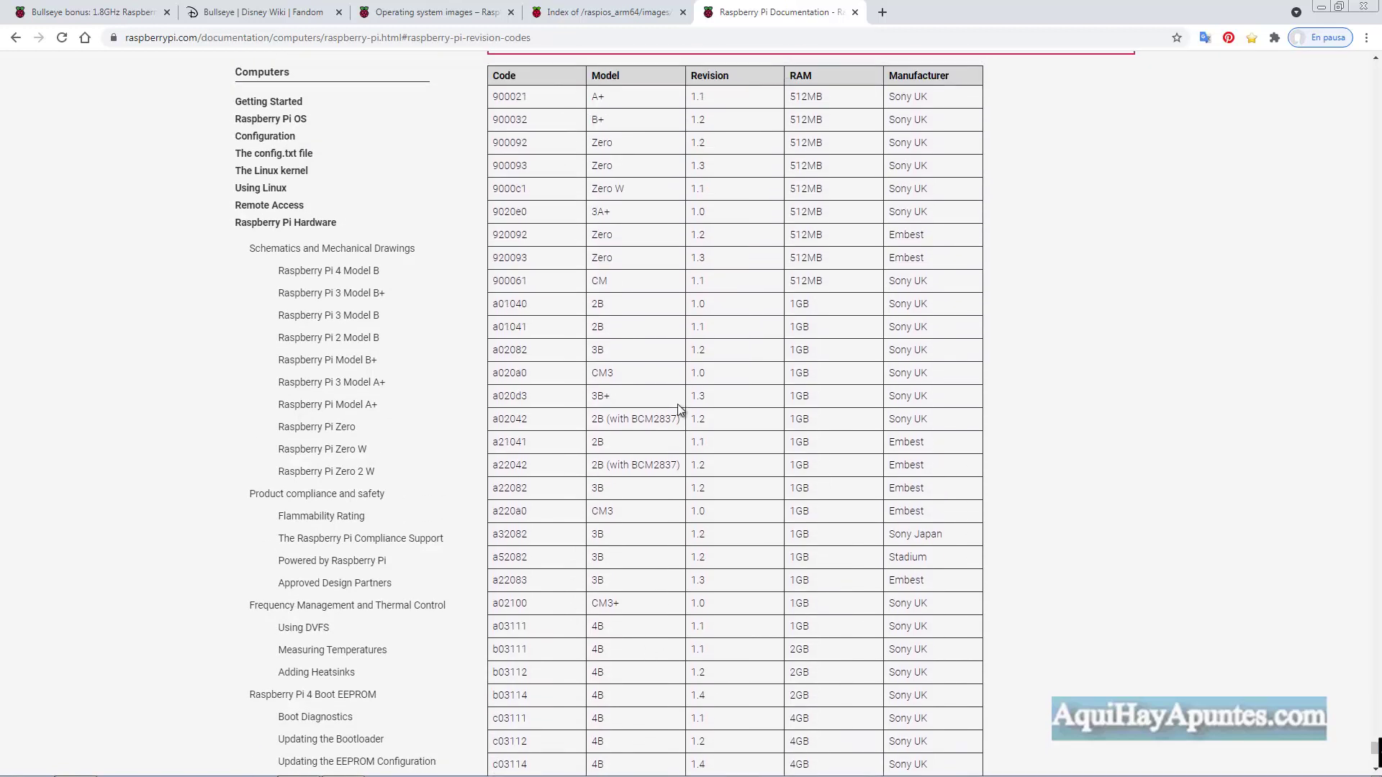
pyautogui.scroll(-3, 694, 373)
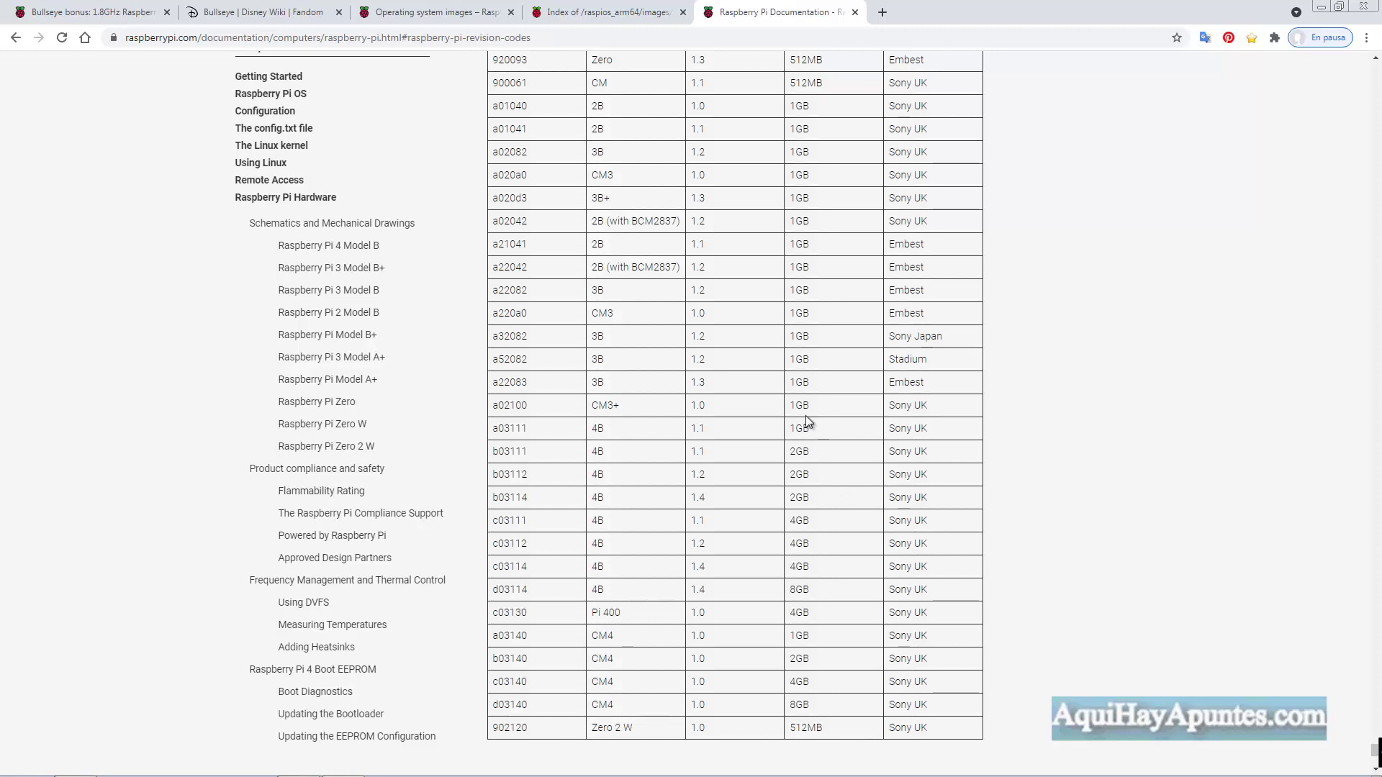
pyautogui.scroll(2, 802, 430)
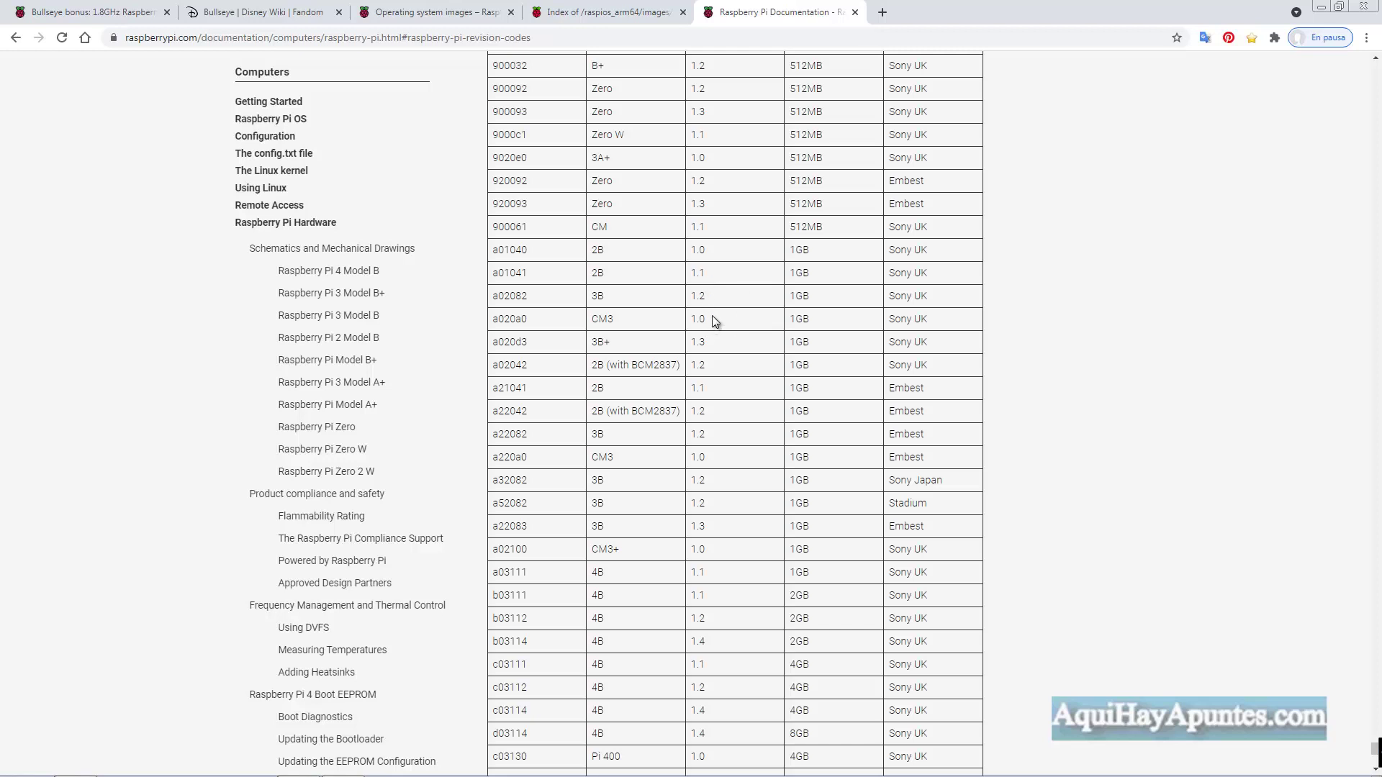
pyautogui.scroll(1, 721, 311)
pyautogui.scroll(2, 722, 309)
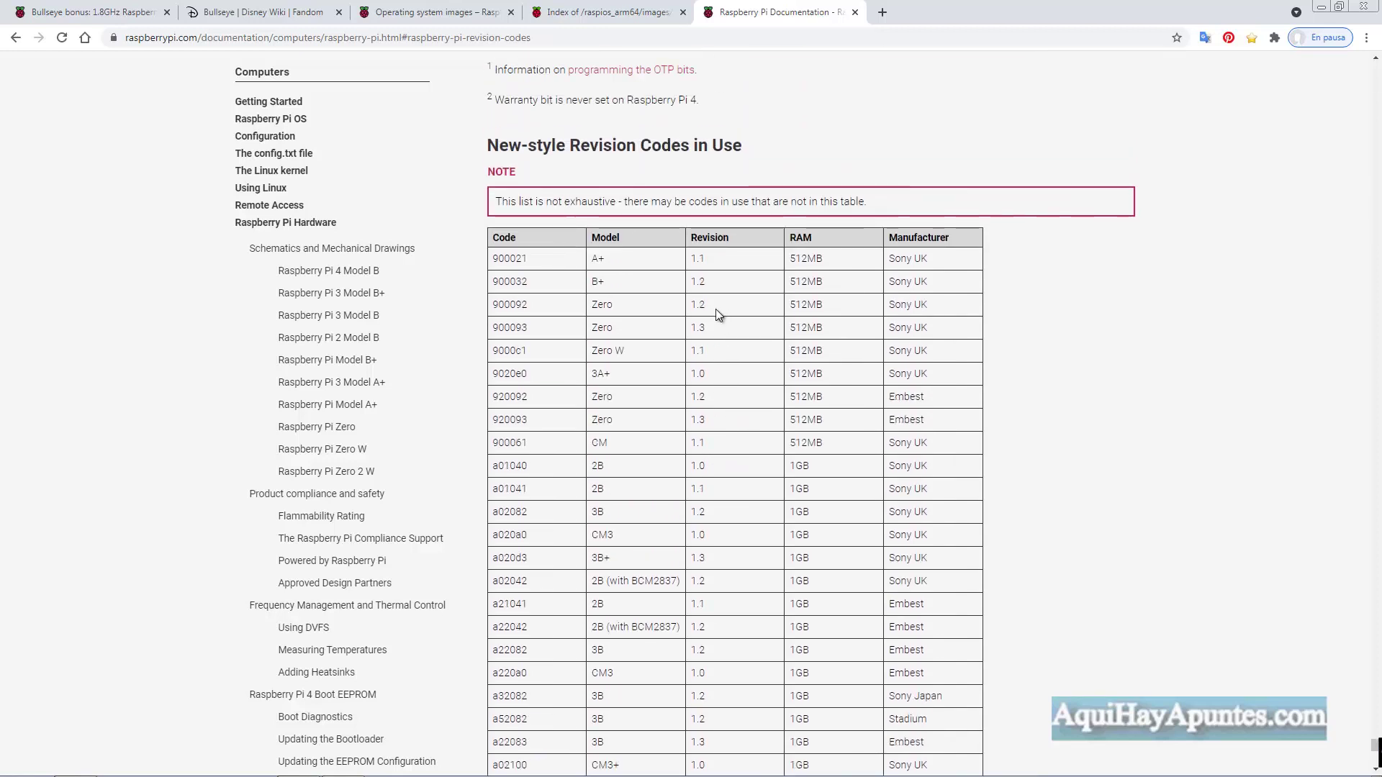
pyautogui.scroll(1, 716, 311)
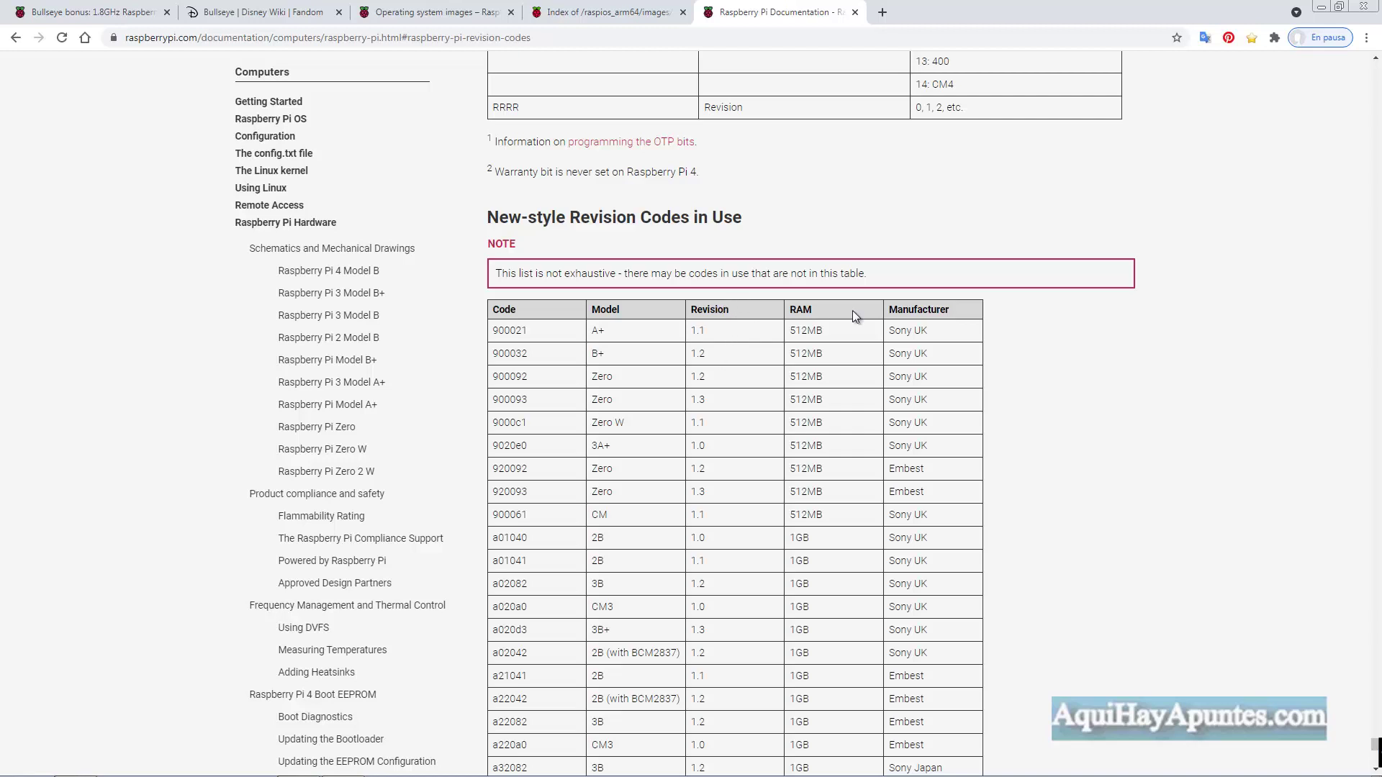
pyautogui.scroll(15, 700, 389)
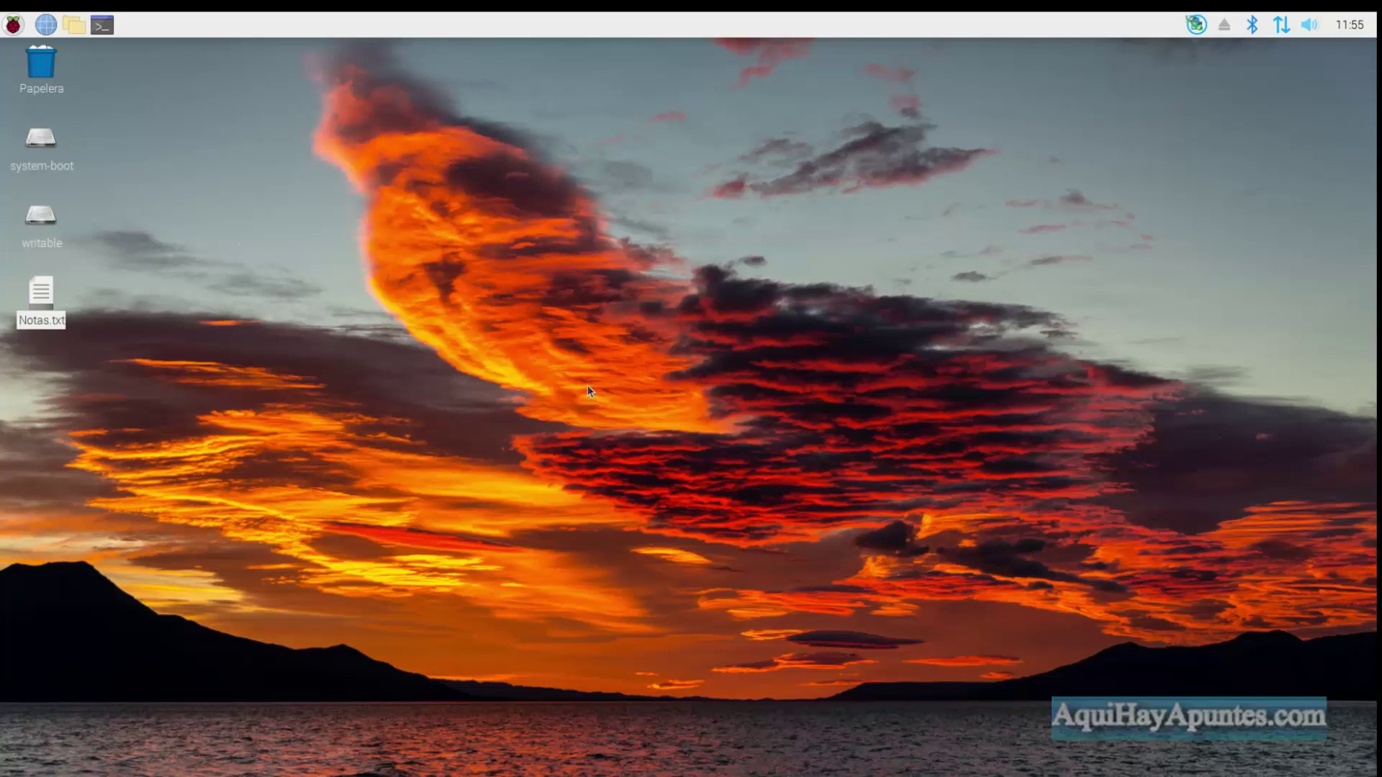
pyautogui.click(7, 18)
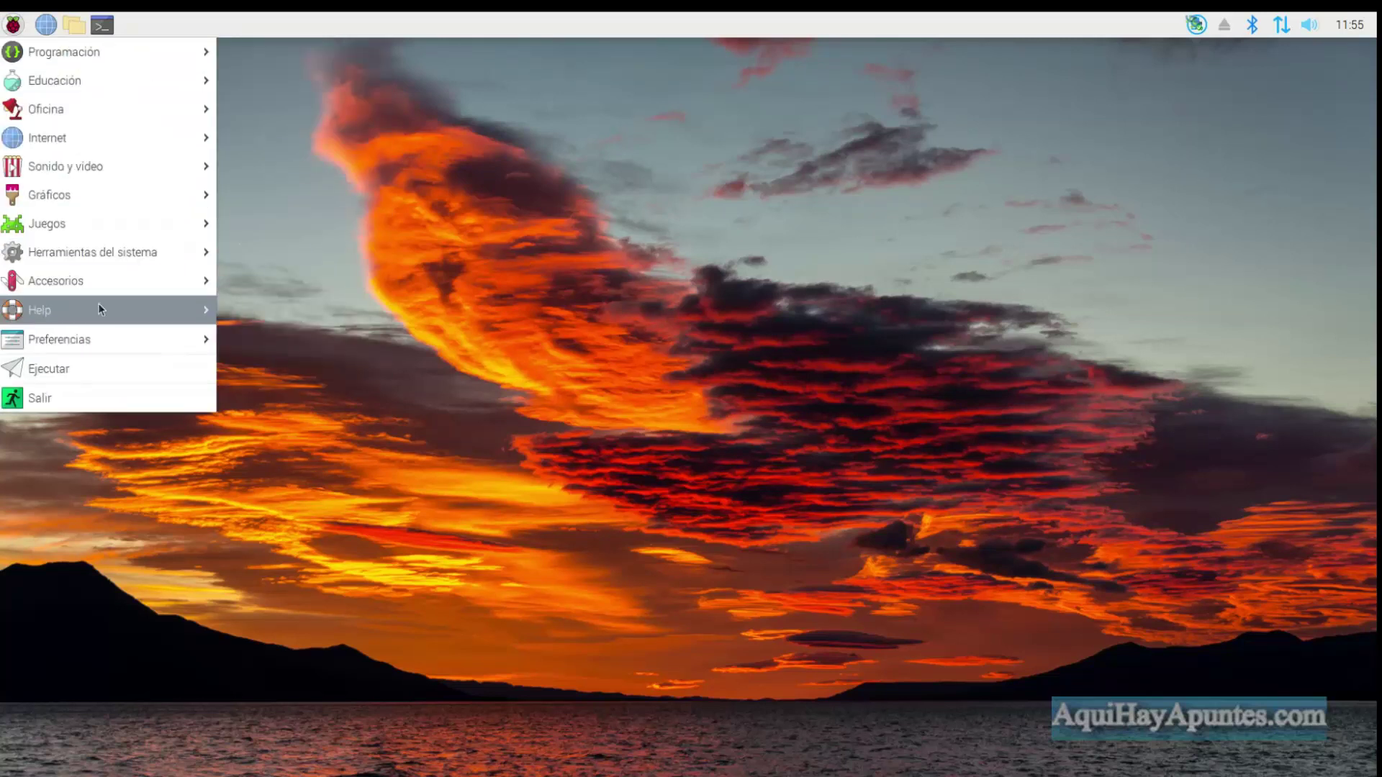
pyautogui.click(993, 94)
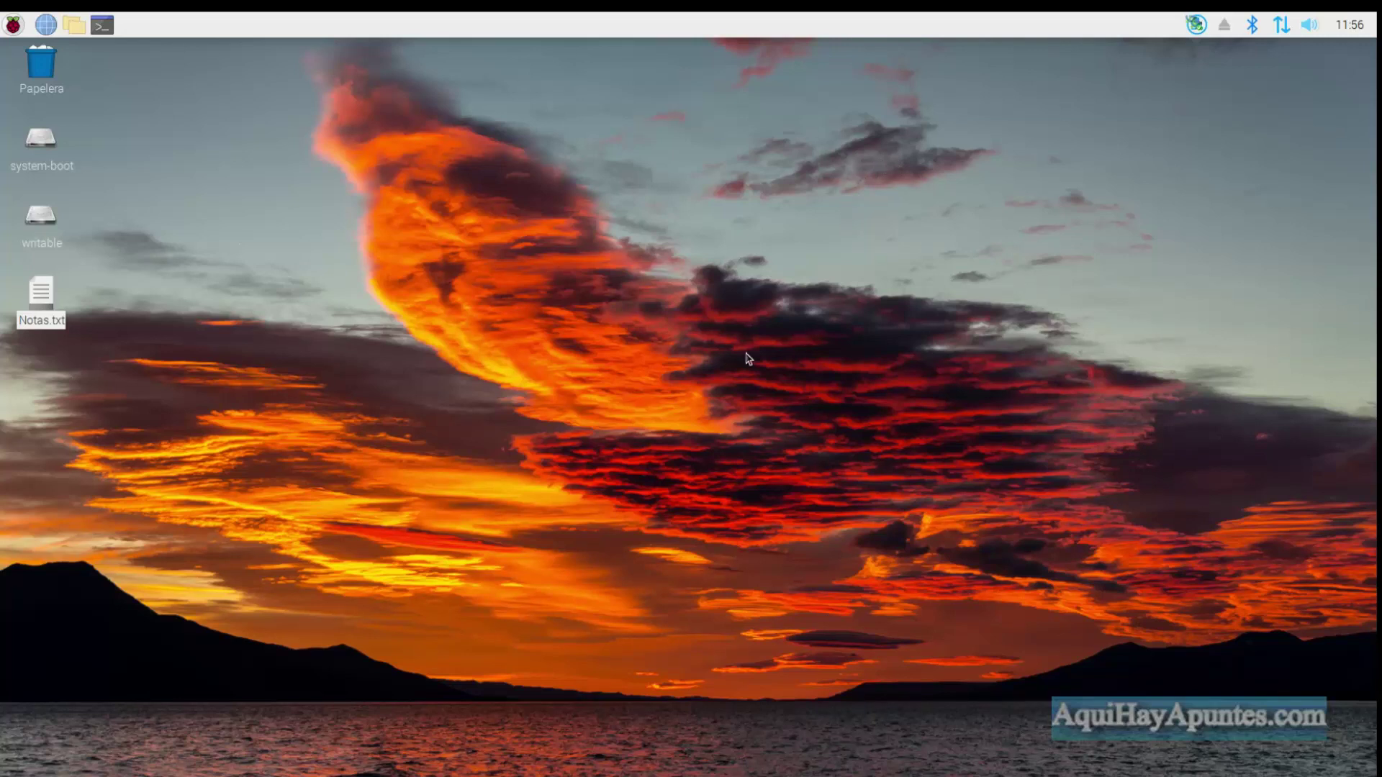
# Step: Open a terminal window and place the desktop file Notas.txt beside it, opened in Text Editor
pyautogui.click(103, 32)
pyautogui.moveTo(568, 140); pyautogui.dragTo(839, 81)
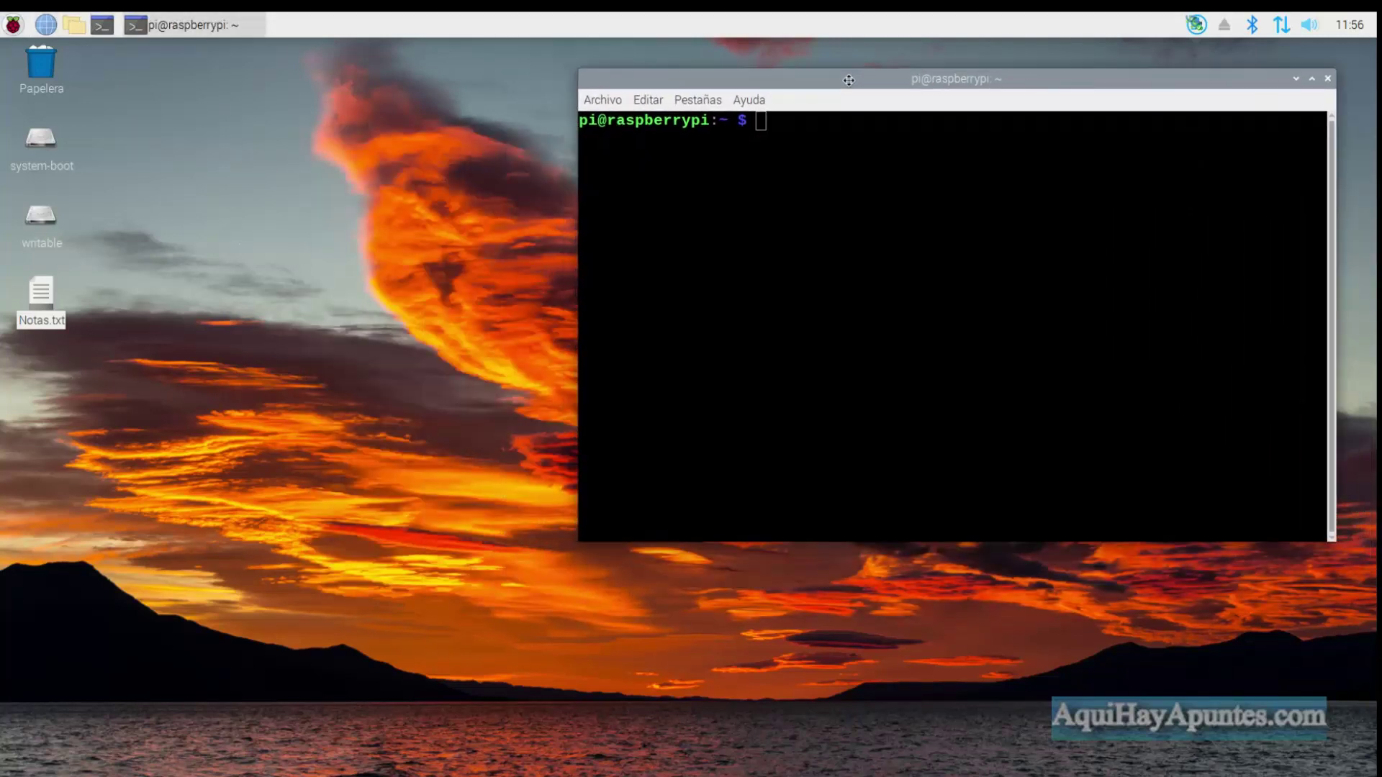
pyautogui.doubleClick(32, 297)
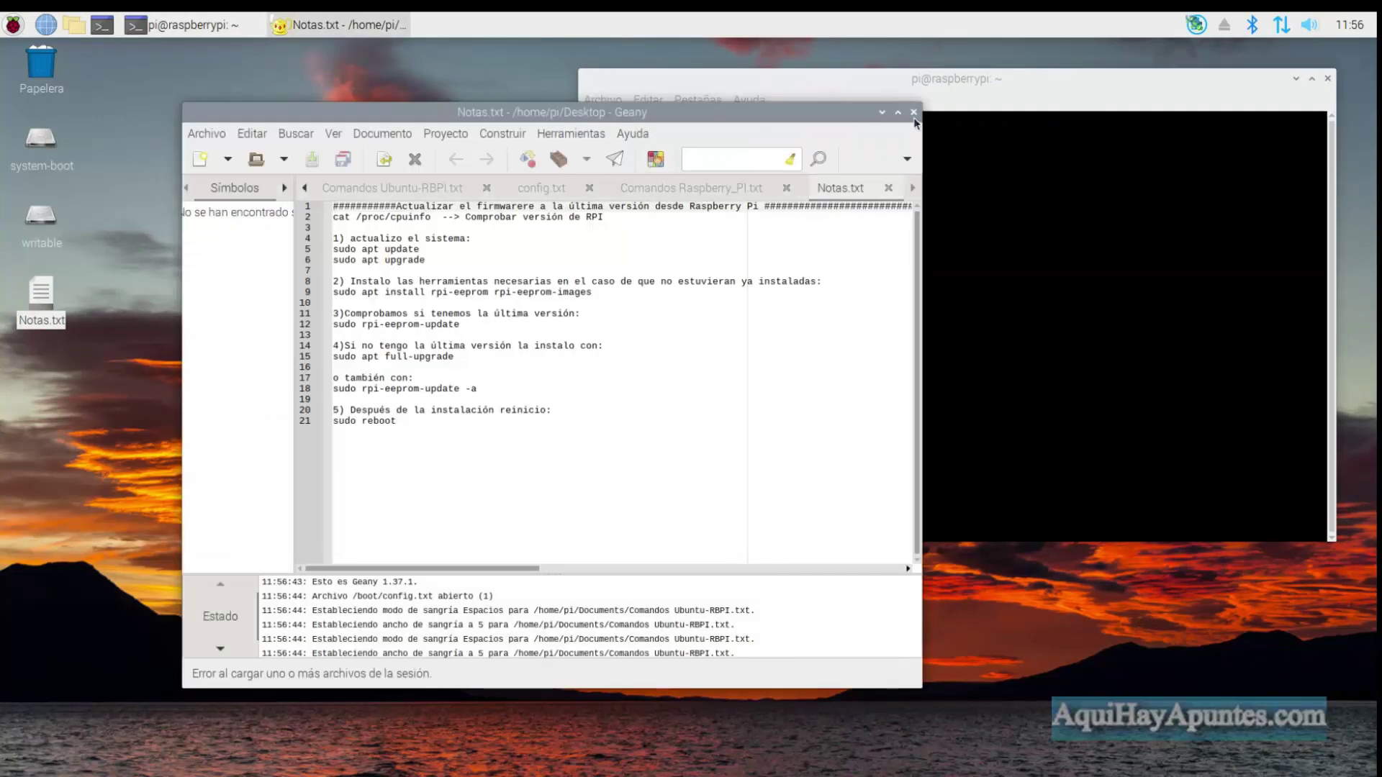
pyautogui.click(913, 112)
pyautogui.rightClick(41, 292)
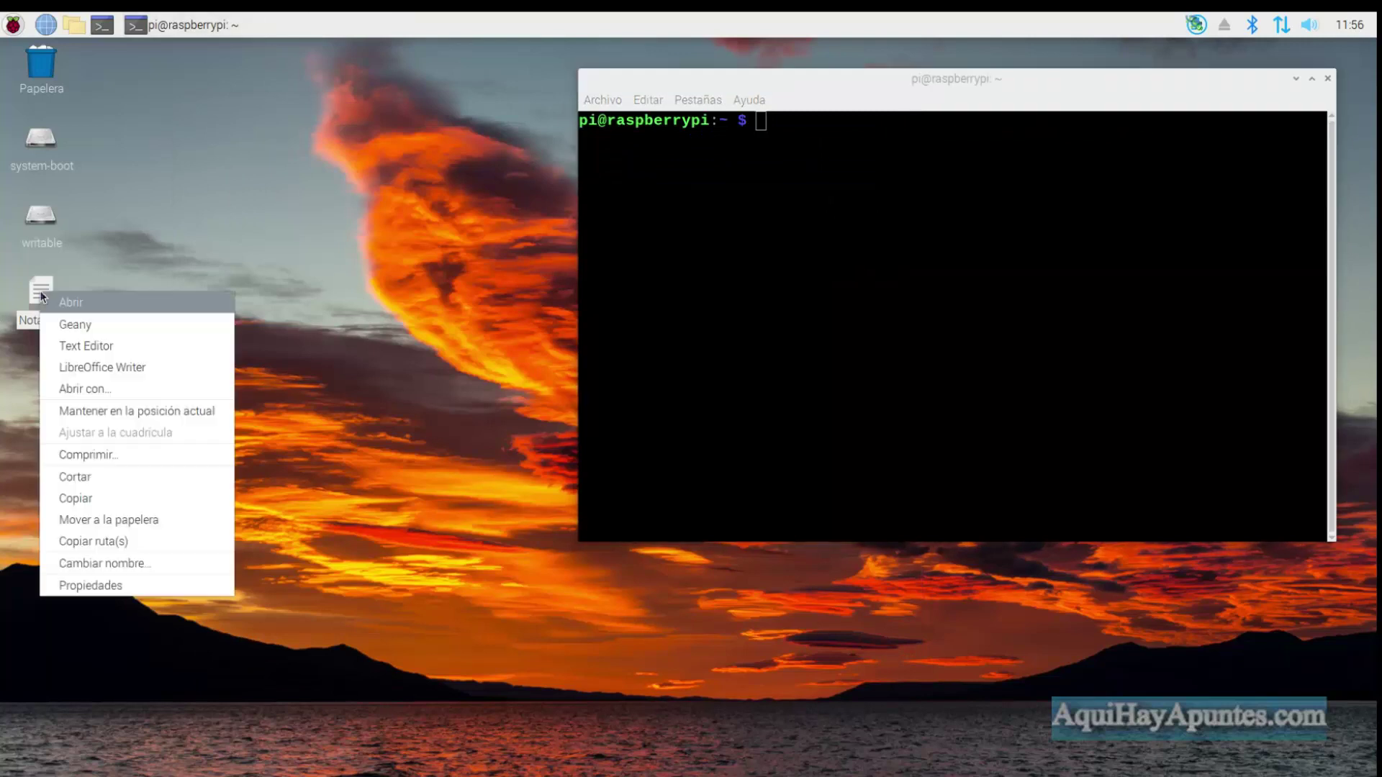
pyautogui.click(70, 344)
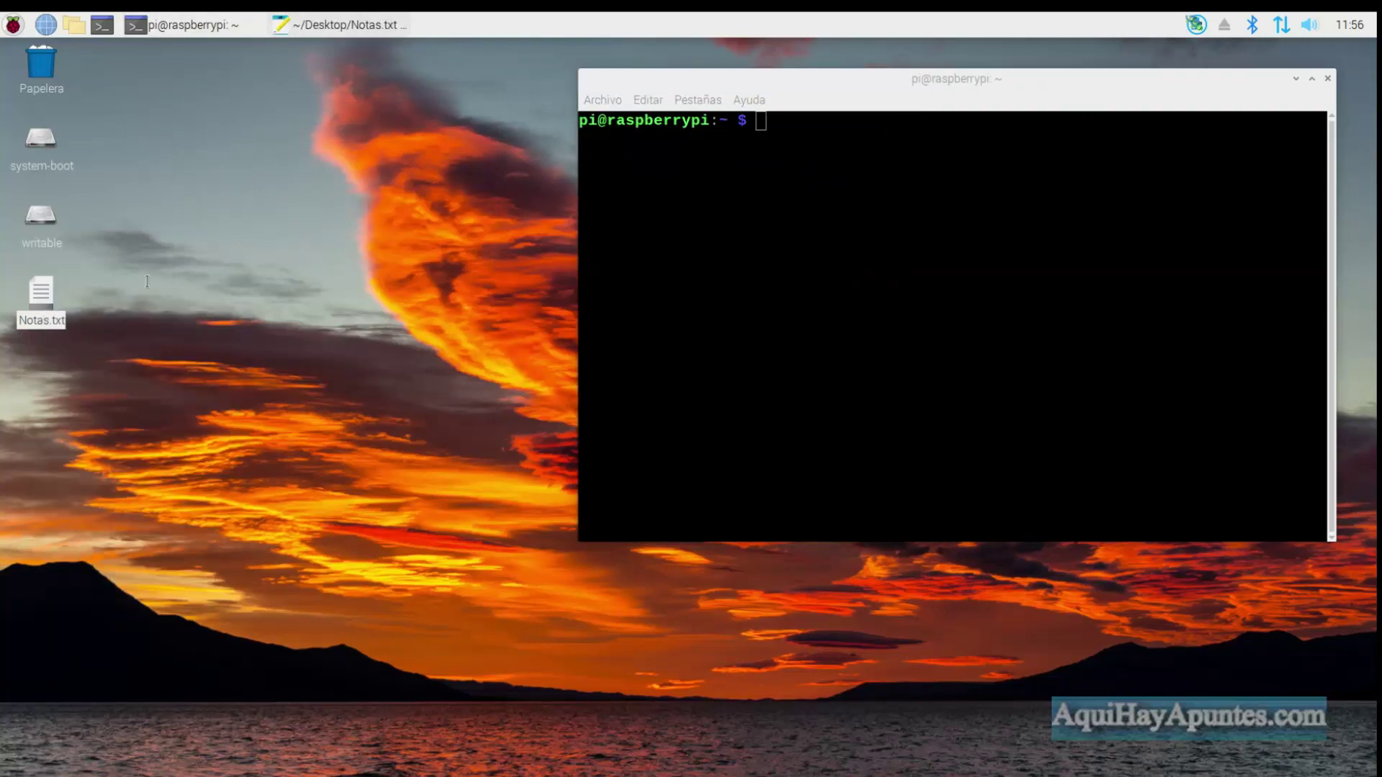
pyautogui.moveTo(254, 47); pyautogui.dragTo(286, 56)
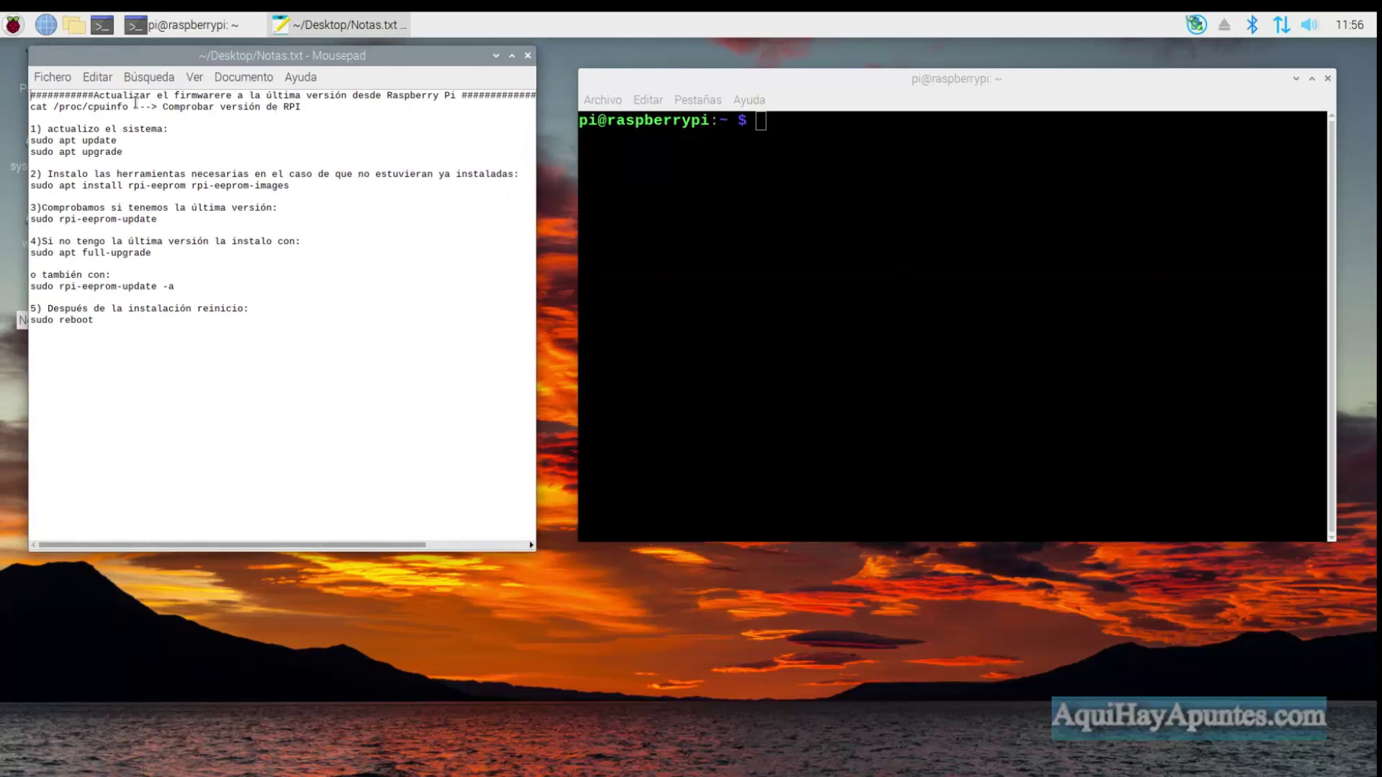
# Step: Copy the command cat /proc/cpuinfo from the notes, run it in the terminal, and highlight the Model and Revision values
pyautogui.moveTo(128, 103); pyautogui.dragTo(16, 110)
pyautogui.press('super+c')
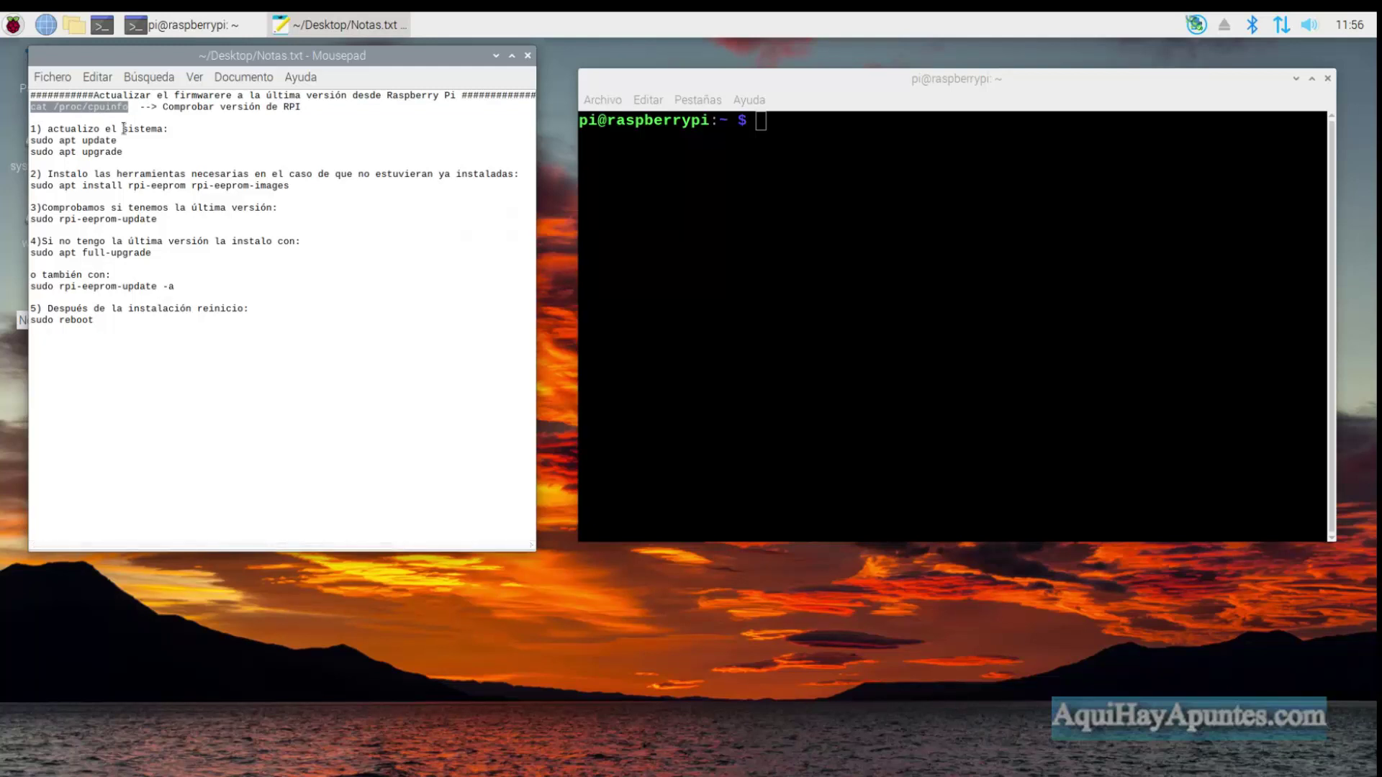
pyautogui.rightClick(754, 119)
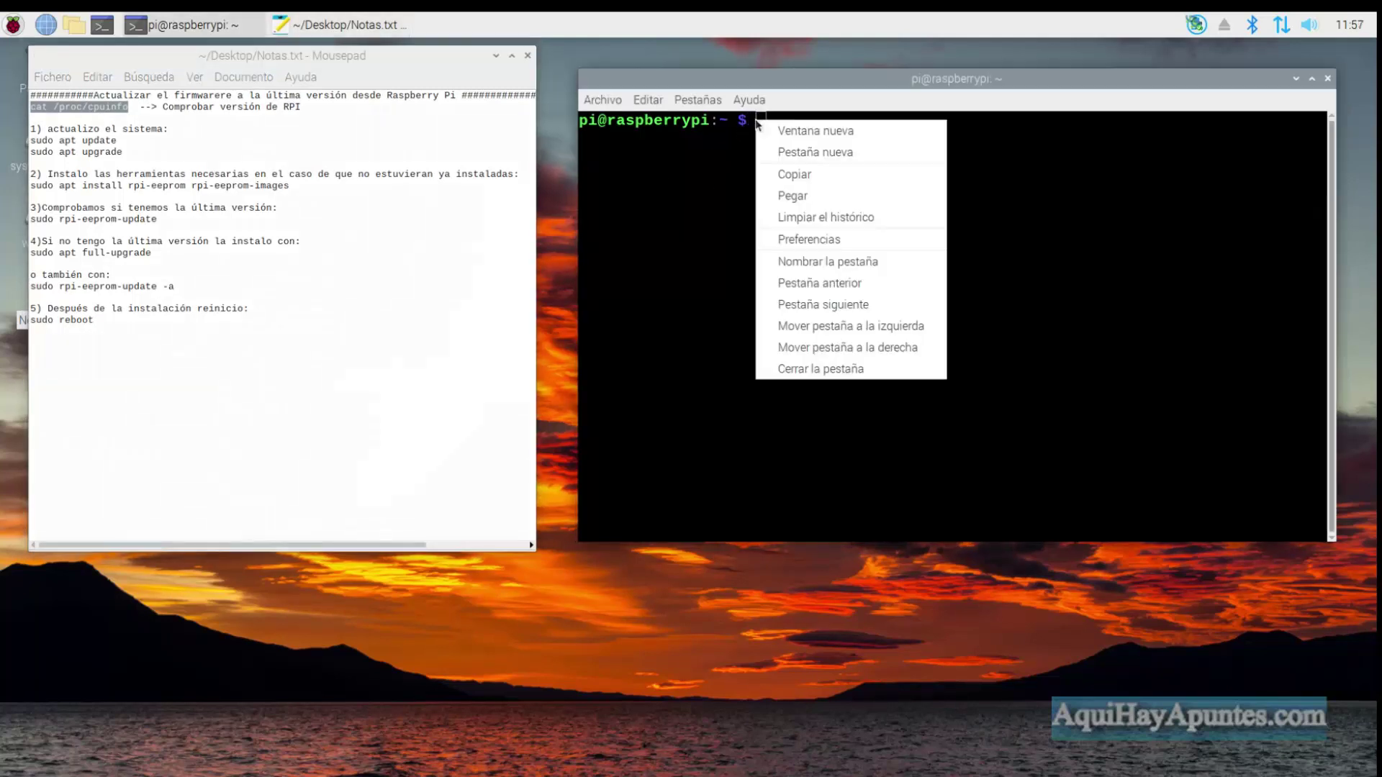
pyautogui.click(788, 193)
pyautogui.press('Return')
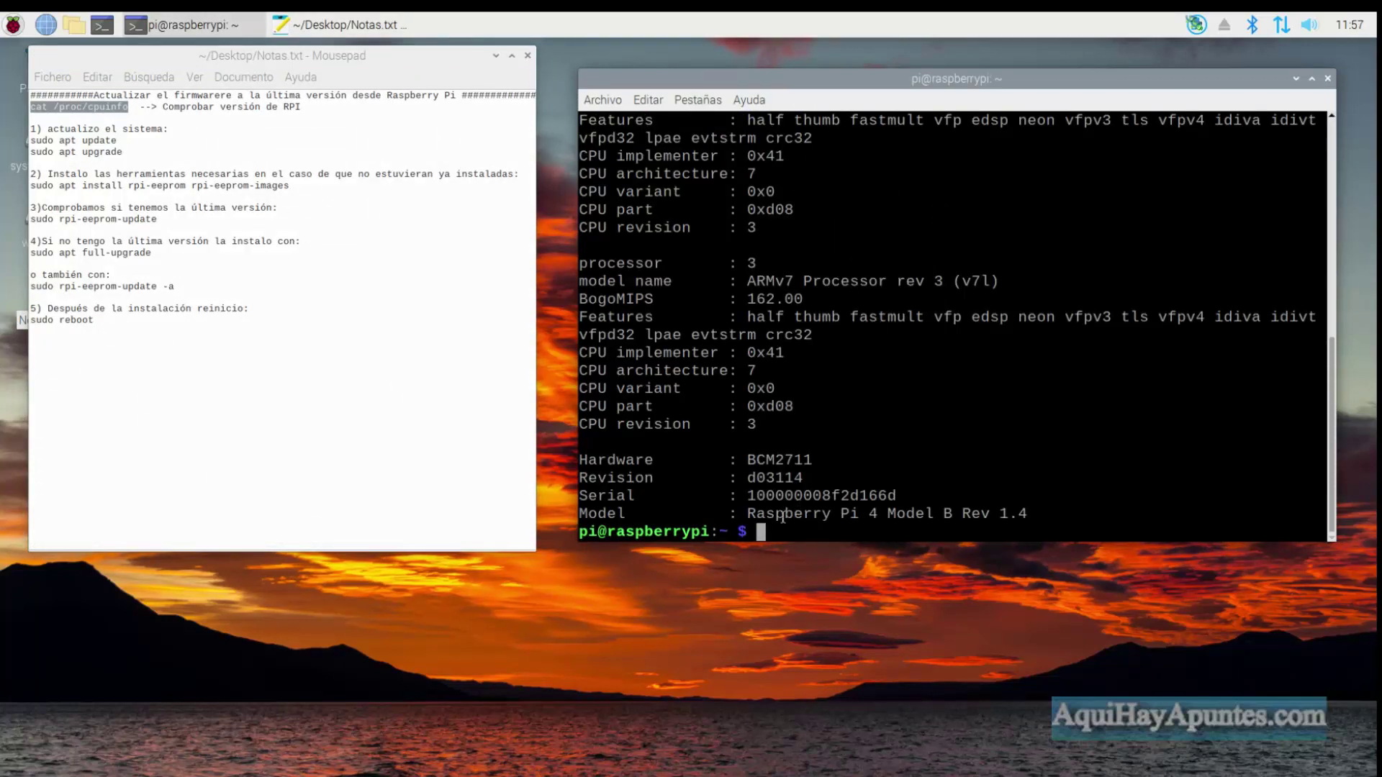
pyautogui.moveTo(751, 514); pyautogui.dragTo(1022, 508)
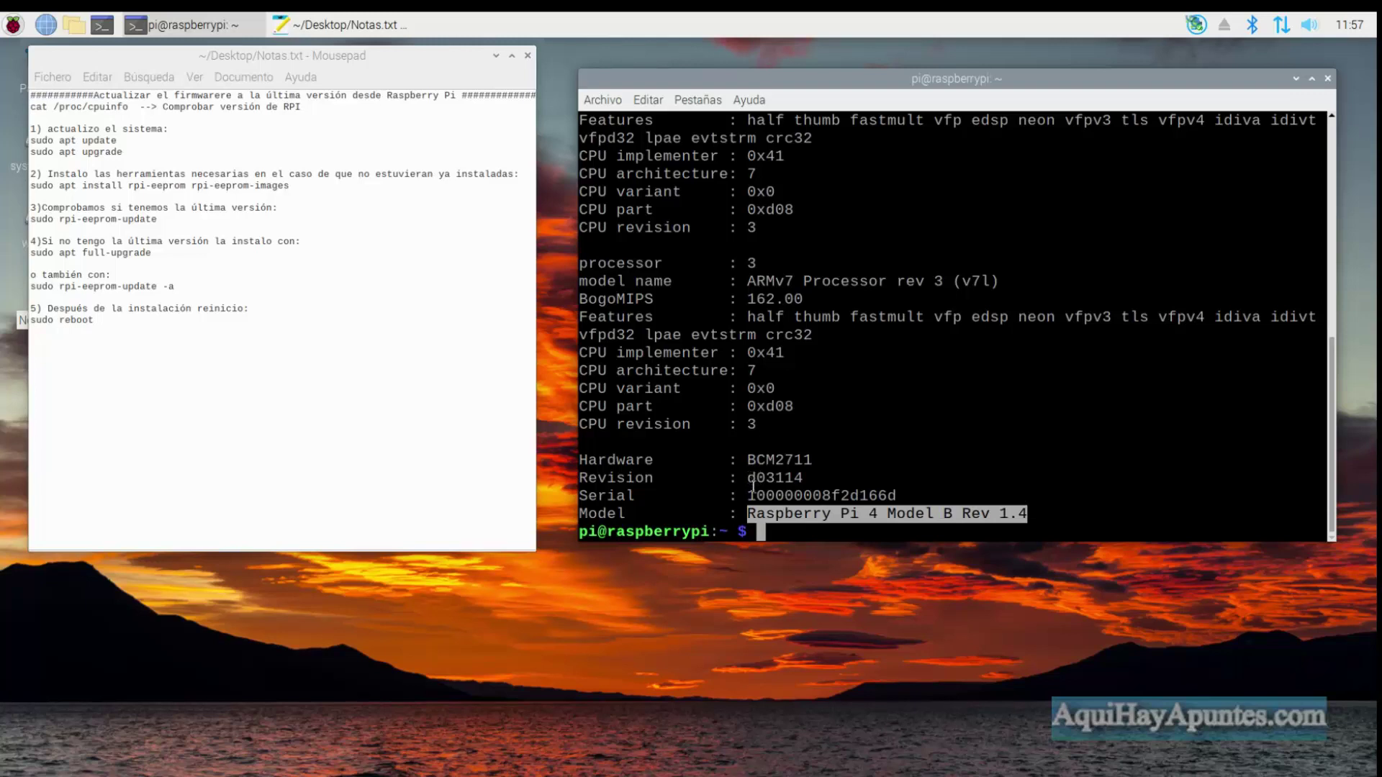
pyautogui.moveTo(808, 477); pyautogui.dragTo(737, 480)
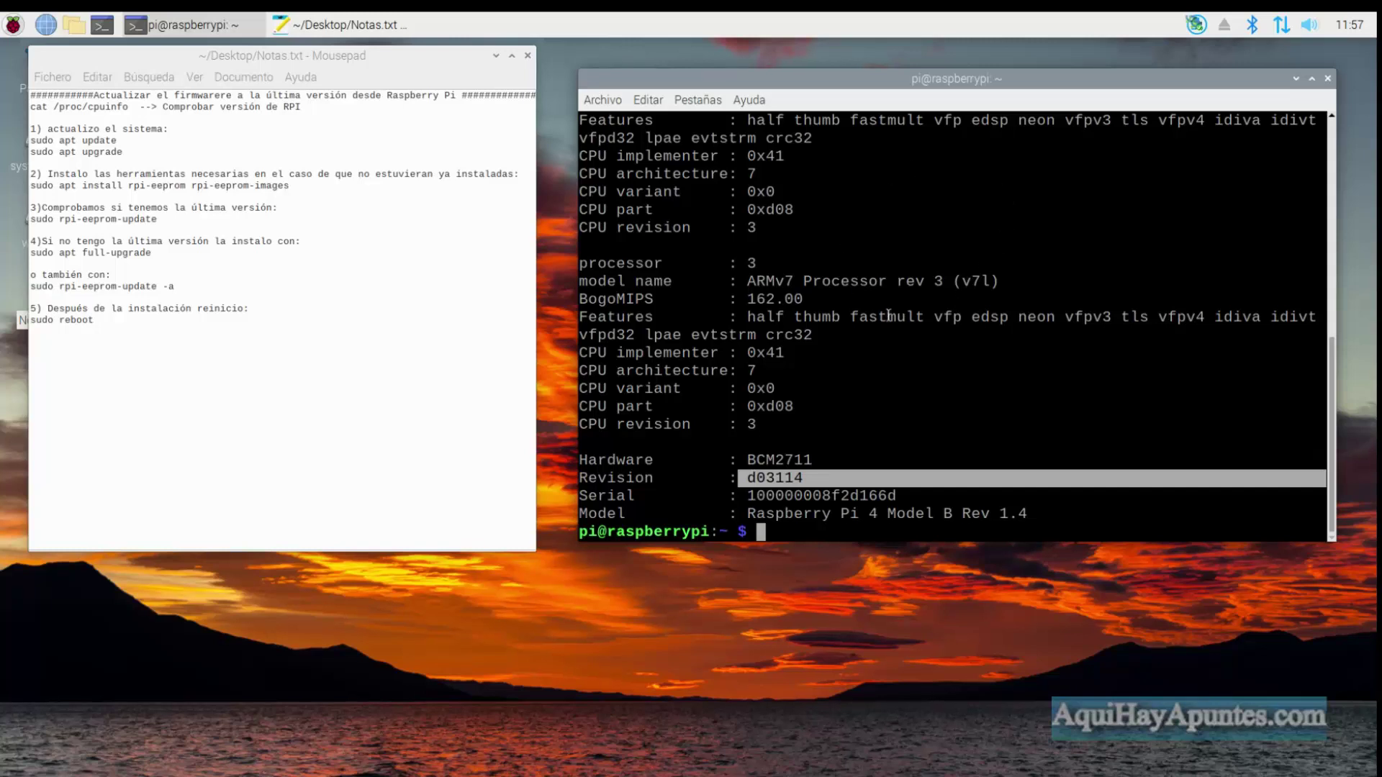
# Step: Open the file manager and go to the /boot folder in the file system root
pyautogui.click(74, 25)
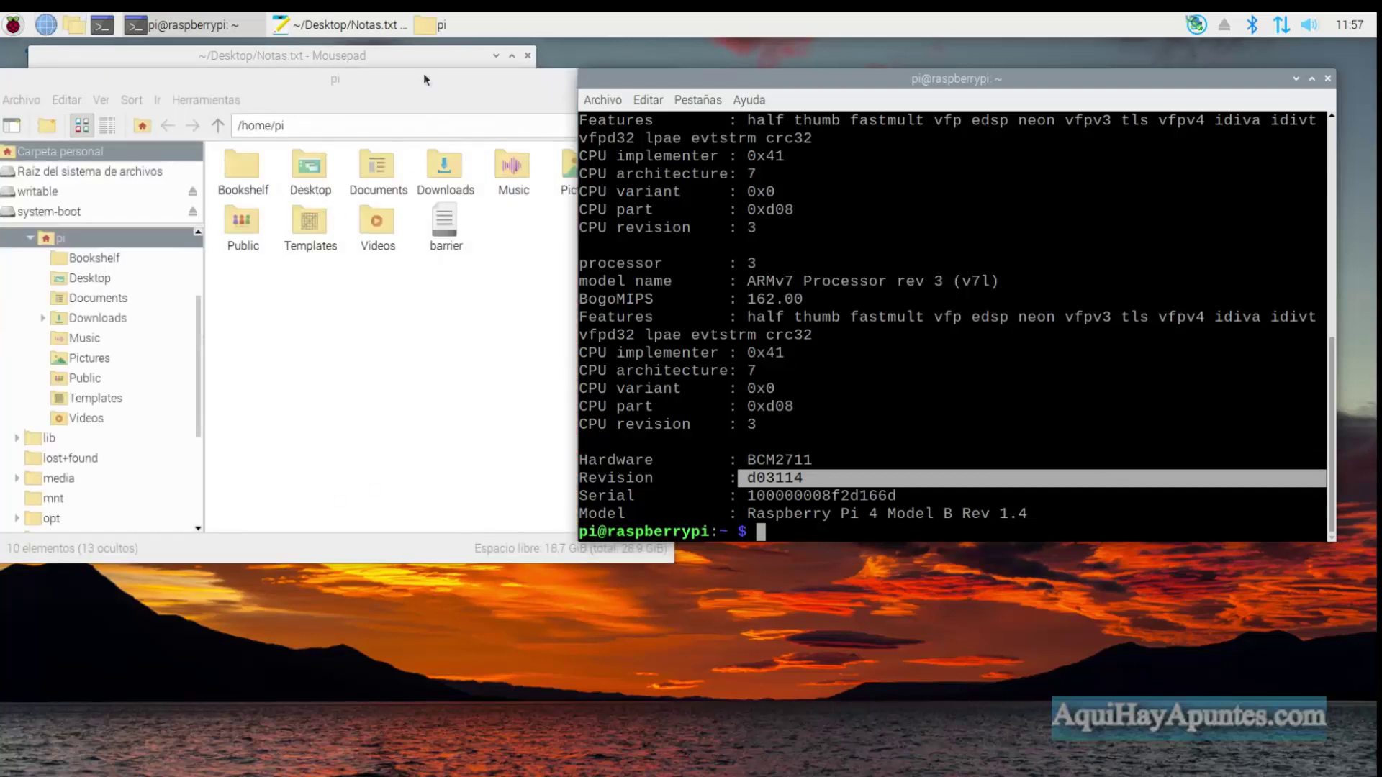
pyautogui.moveTo(424, 79); pyautogui.dragTo(750, 127)
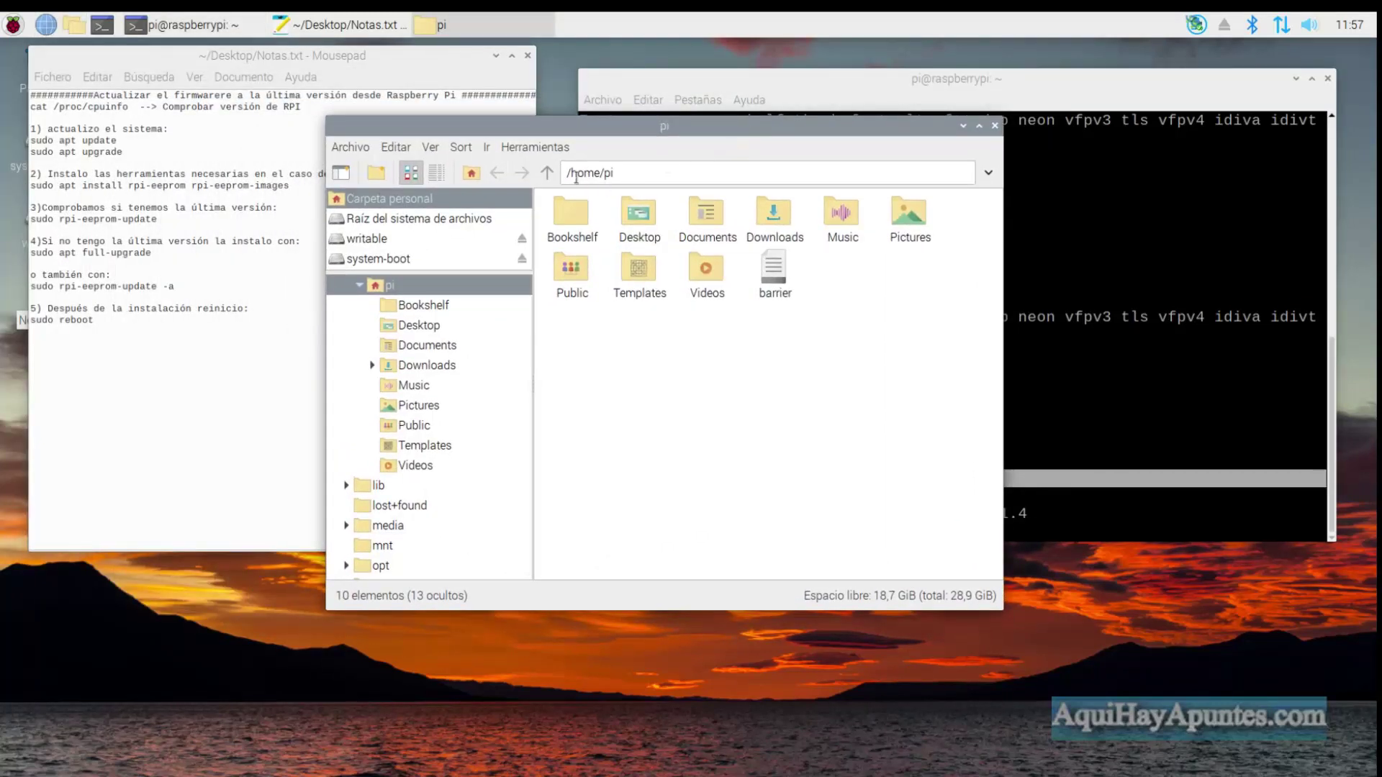
pyautogui.click(546, 174)
pyautogui.click(547, 174)
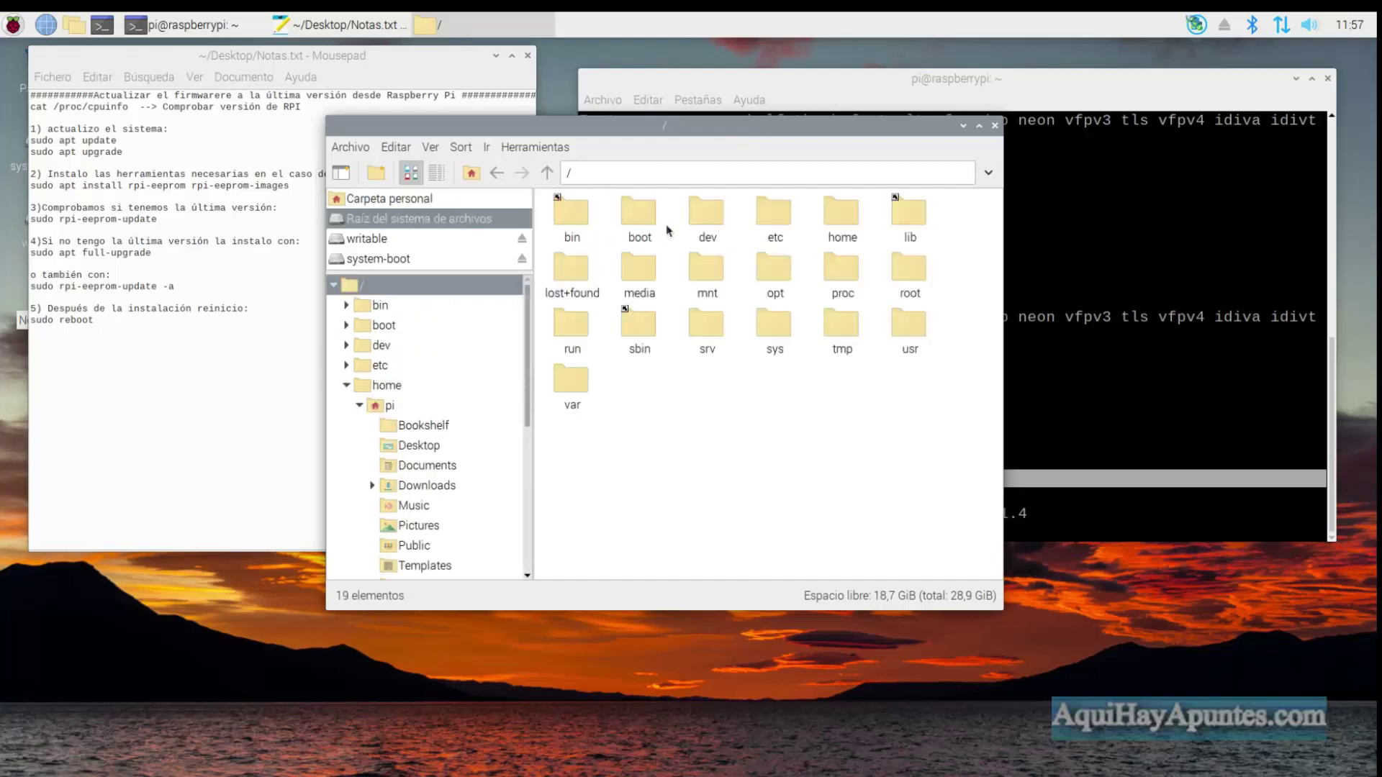
pyautogui.doubleClick(639, 215)
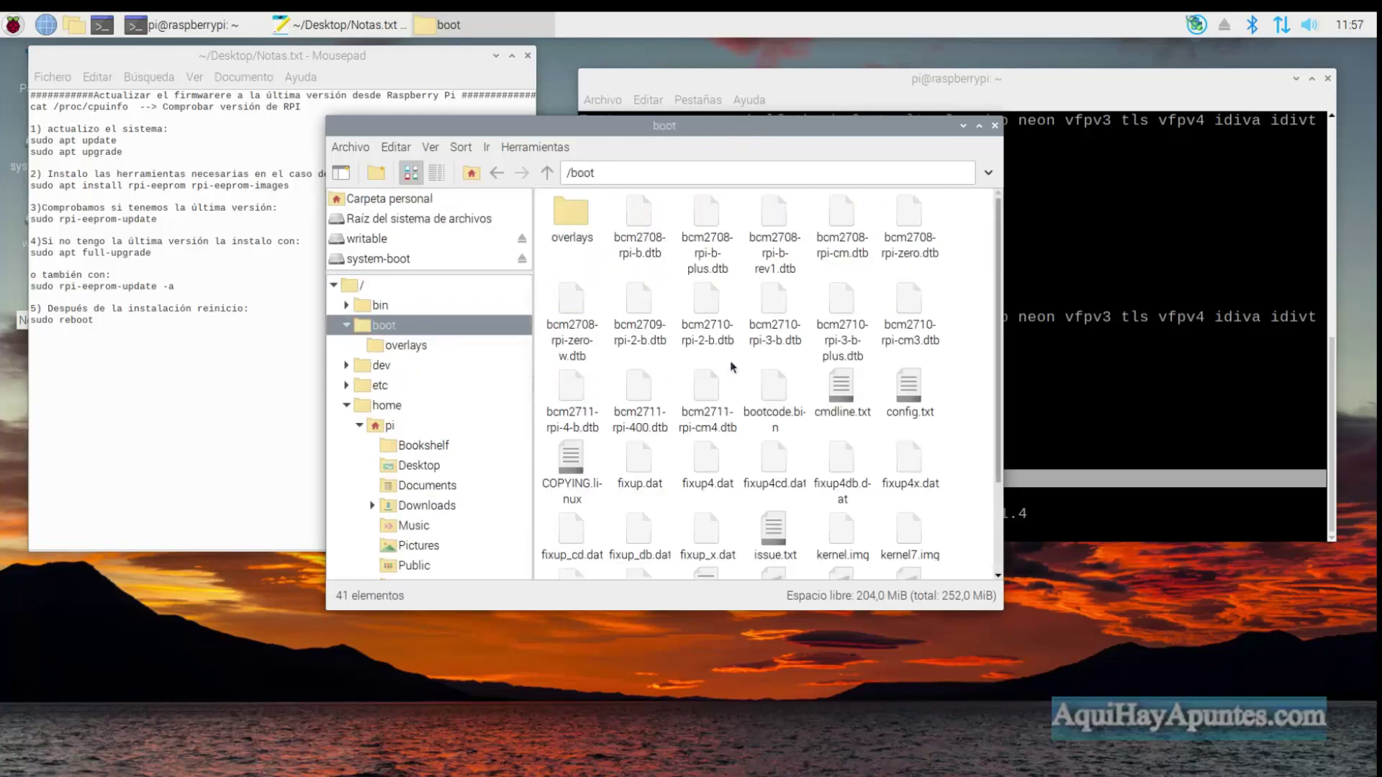
# Step: Open config.txt from the /boot folder in the text editor and close the file manager window
pyautogui.click(911, 394)
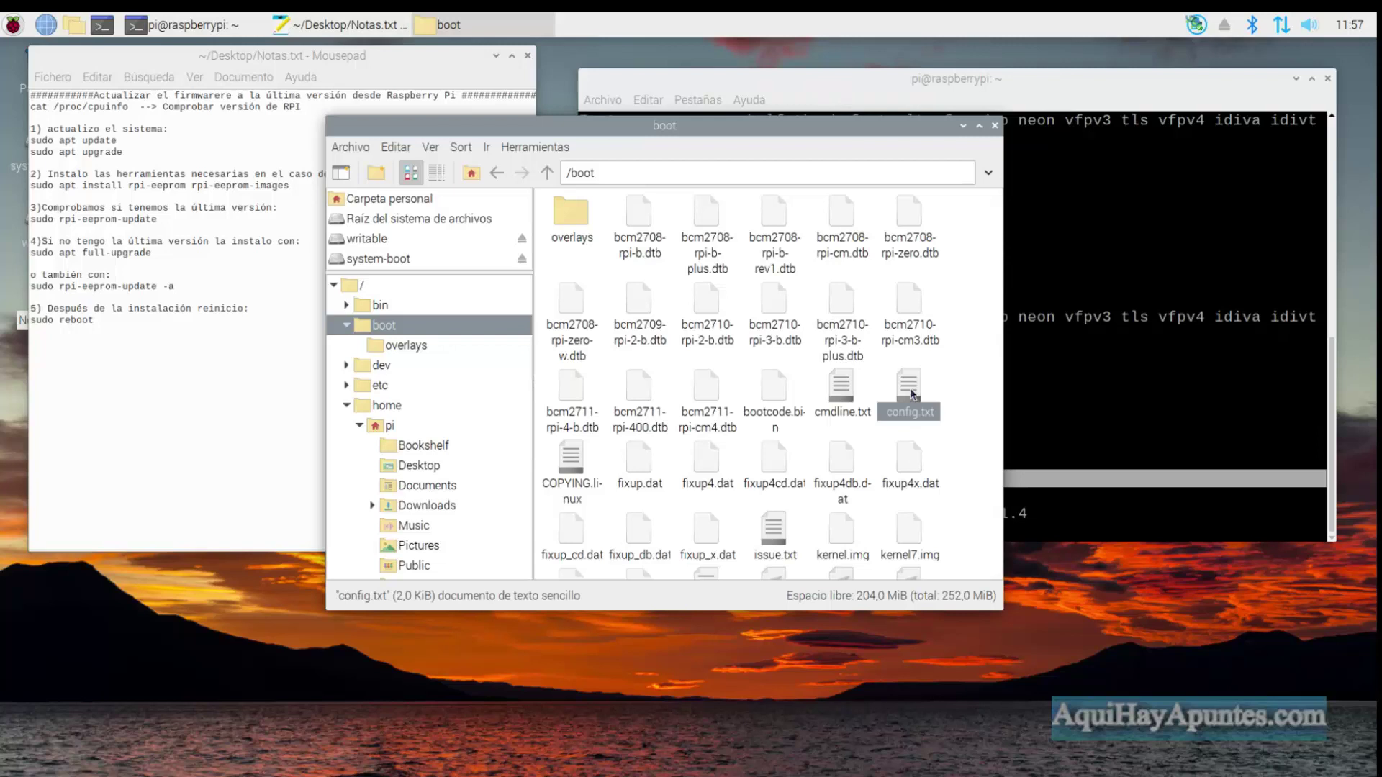
pyautogui.rightClick(911, 391)
pyautogui.click(952, 444)
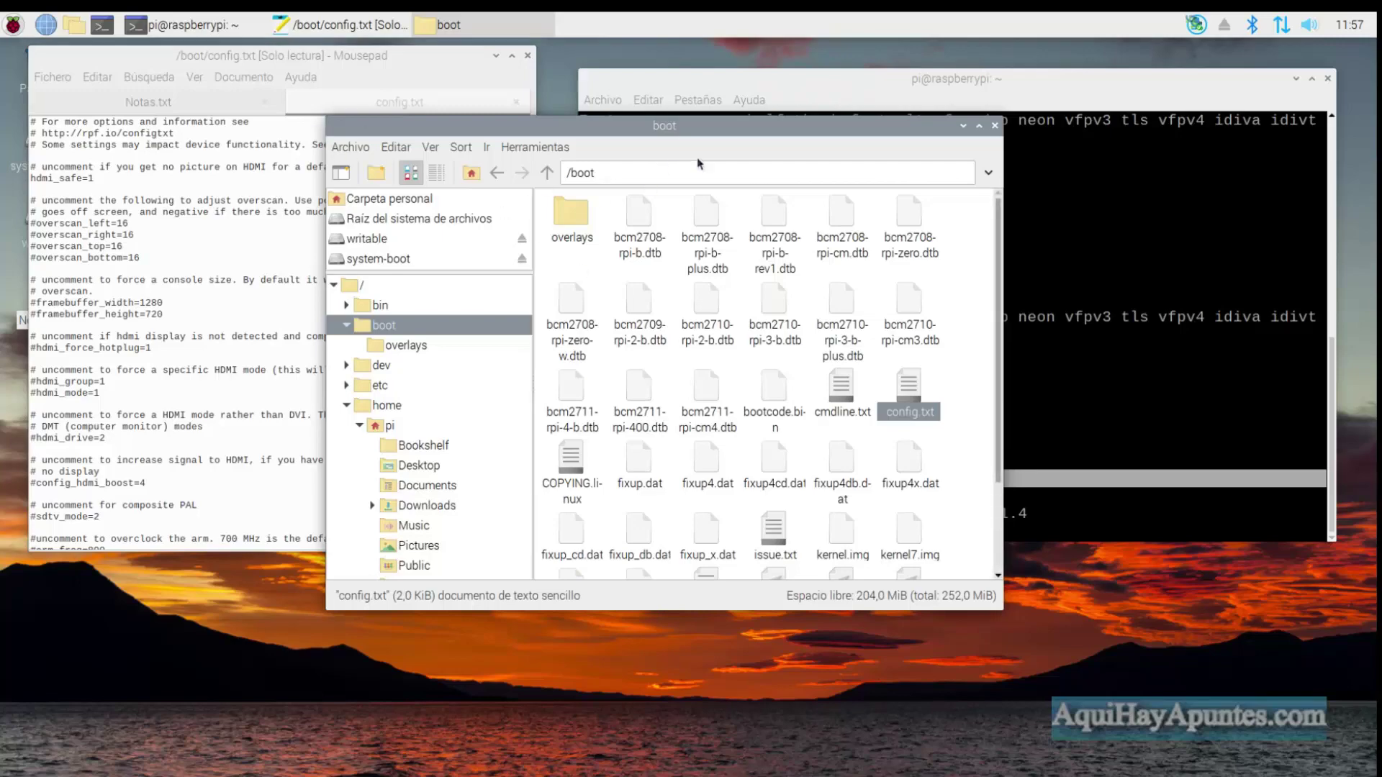
pyautogui.click(995, 126)
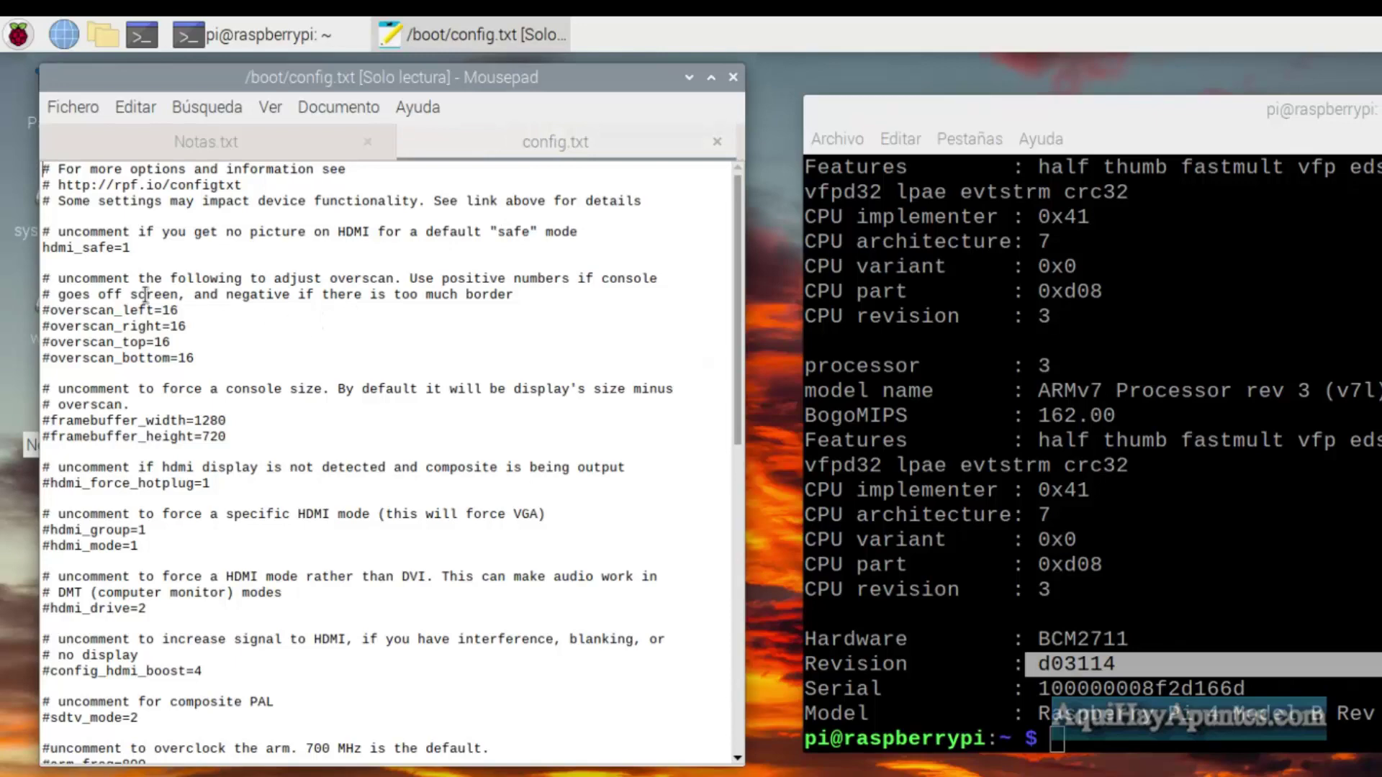
# Step: Examine config.txt down to its end, highlighting the closing block with the [pi4] section and arm_boost=1
pyautogui.scroll(-6, 257, 354)
pyautogui.scroll(-8, 260, 356)
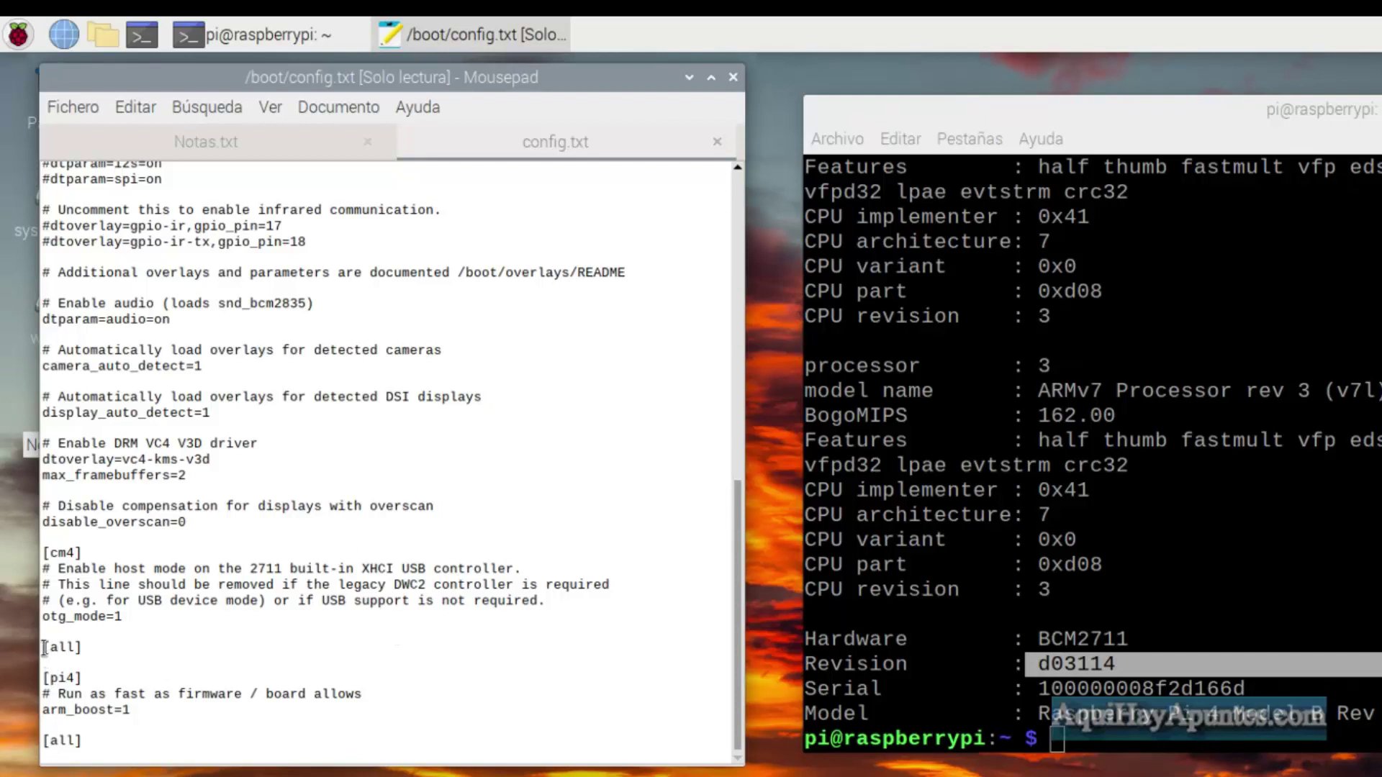
pyautogui.moveTo(44, 647); pyautogui.dragTo(122, 743)
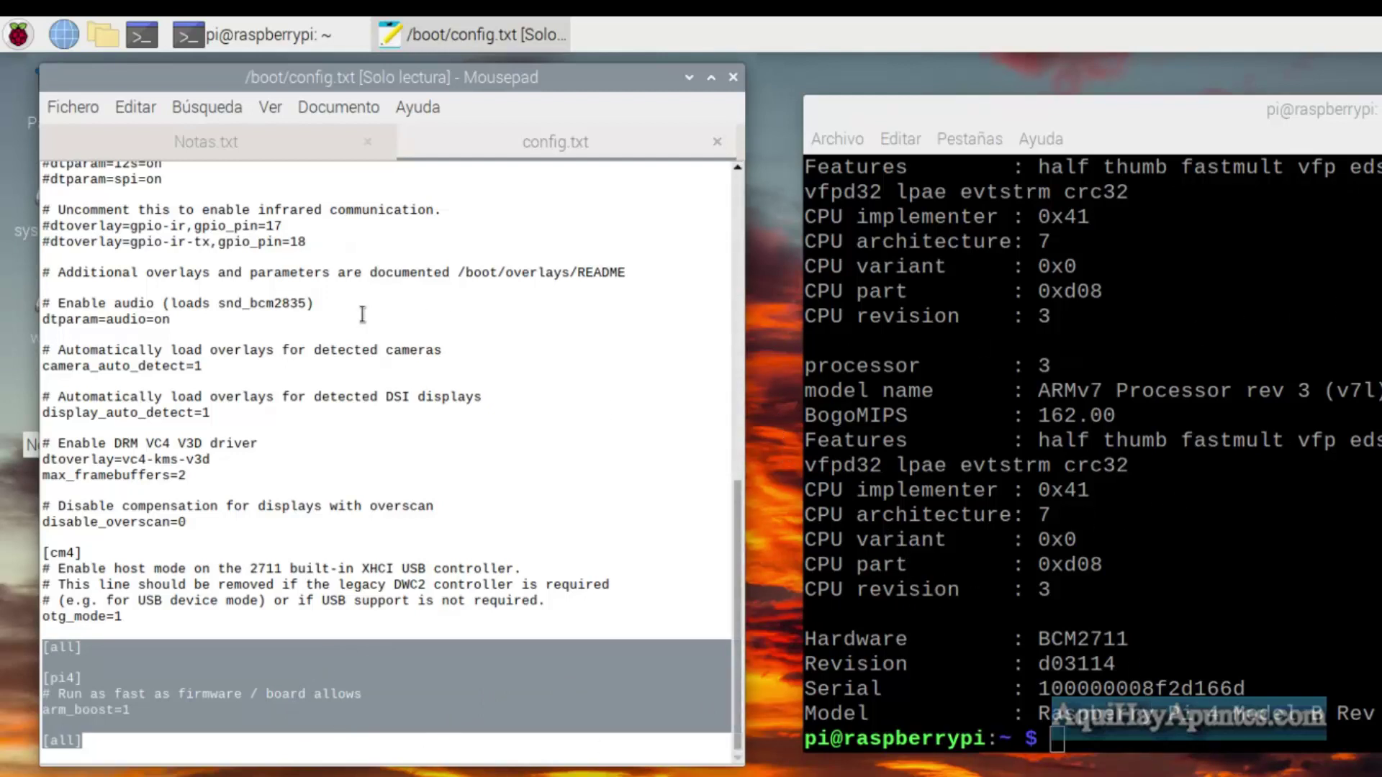
pyautogui.scroll(6, 365, 317)
pyautogui.scroll(3, 366, 321)
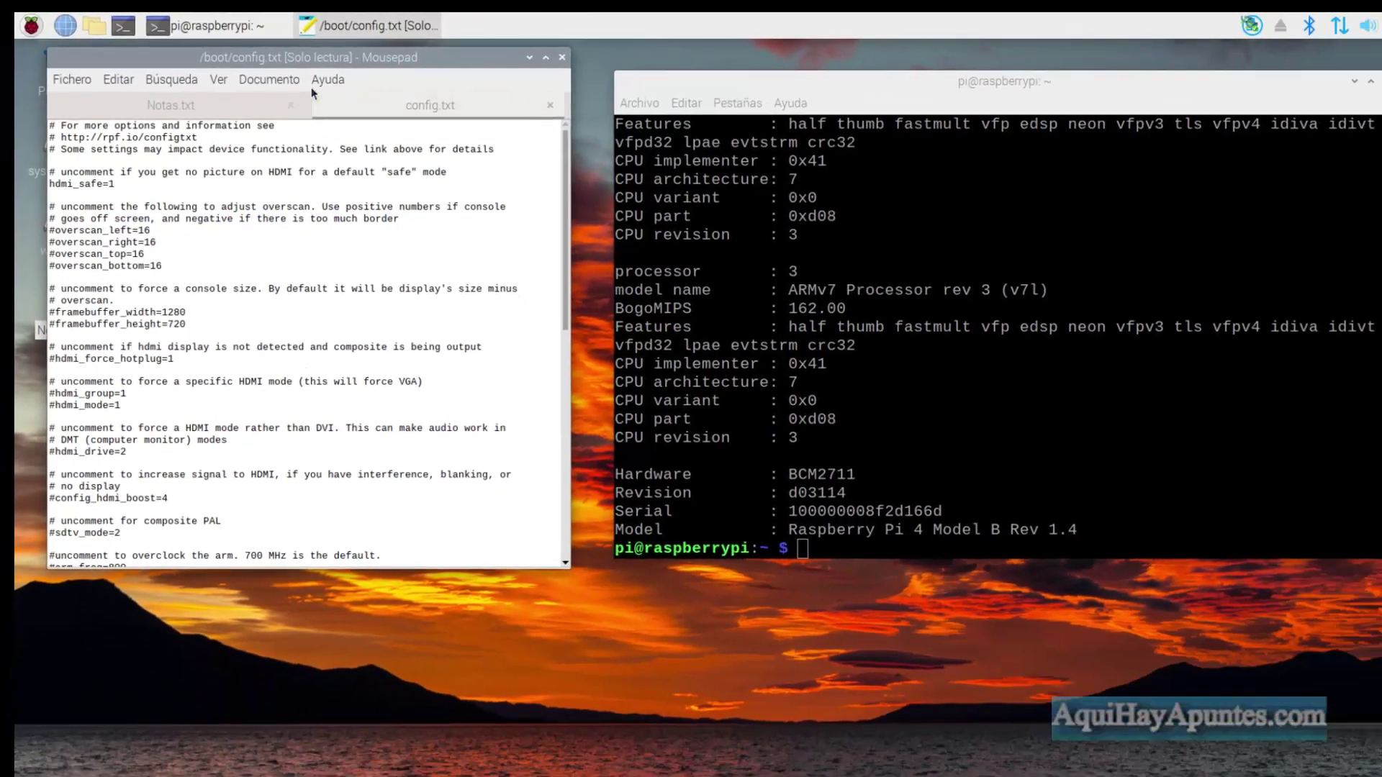
# Step: Switch back to Notas.txt, copy the command sudo rpi-eeprom-update, run it in the terminal, and check the reported firmware versions
pyautogui.click(205, 142)
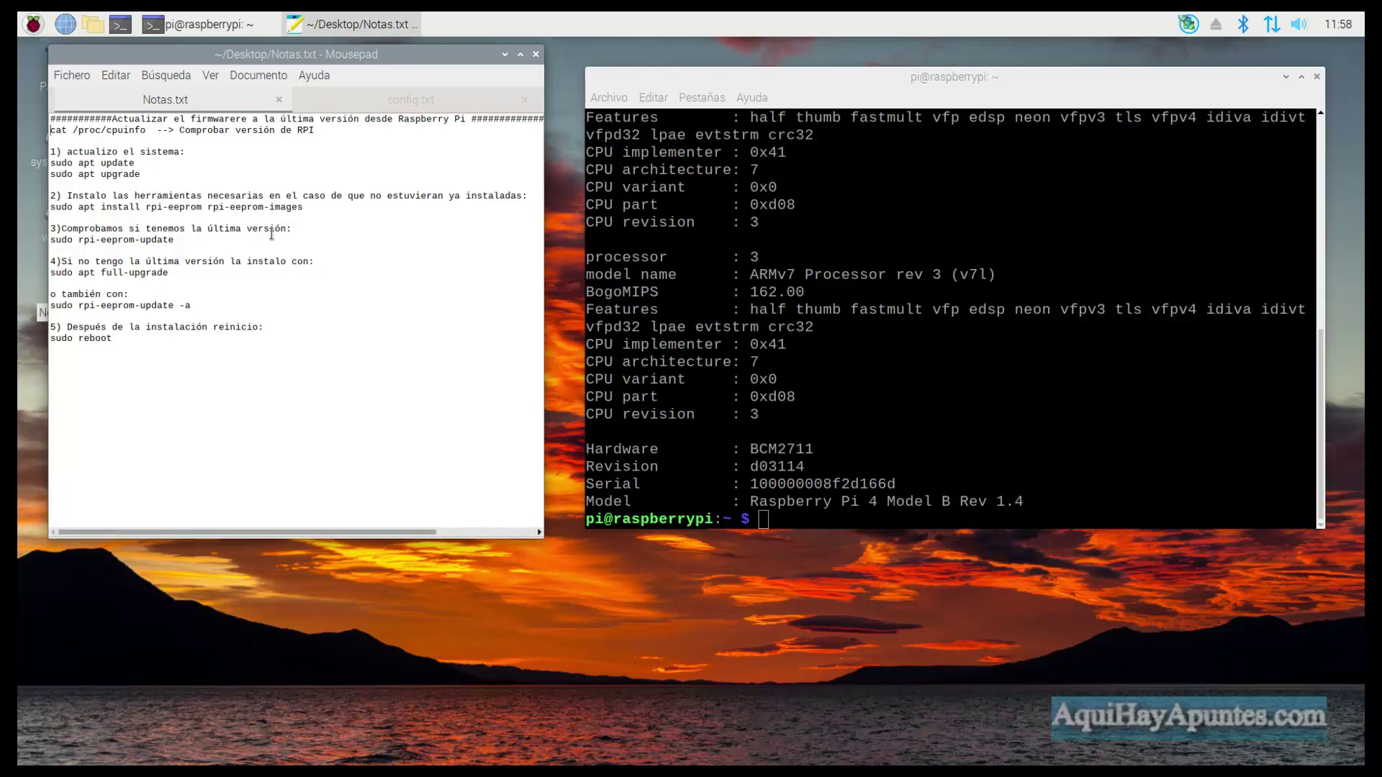
pyautogui.moveTo(306, 207); pyautogui.dragTo(57, 206)
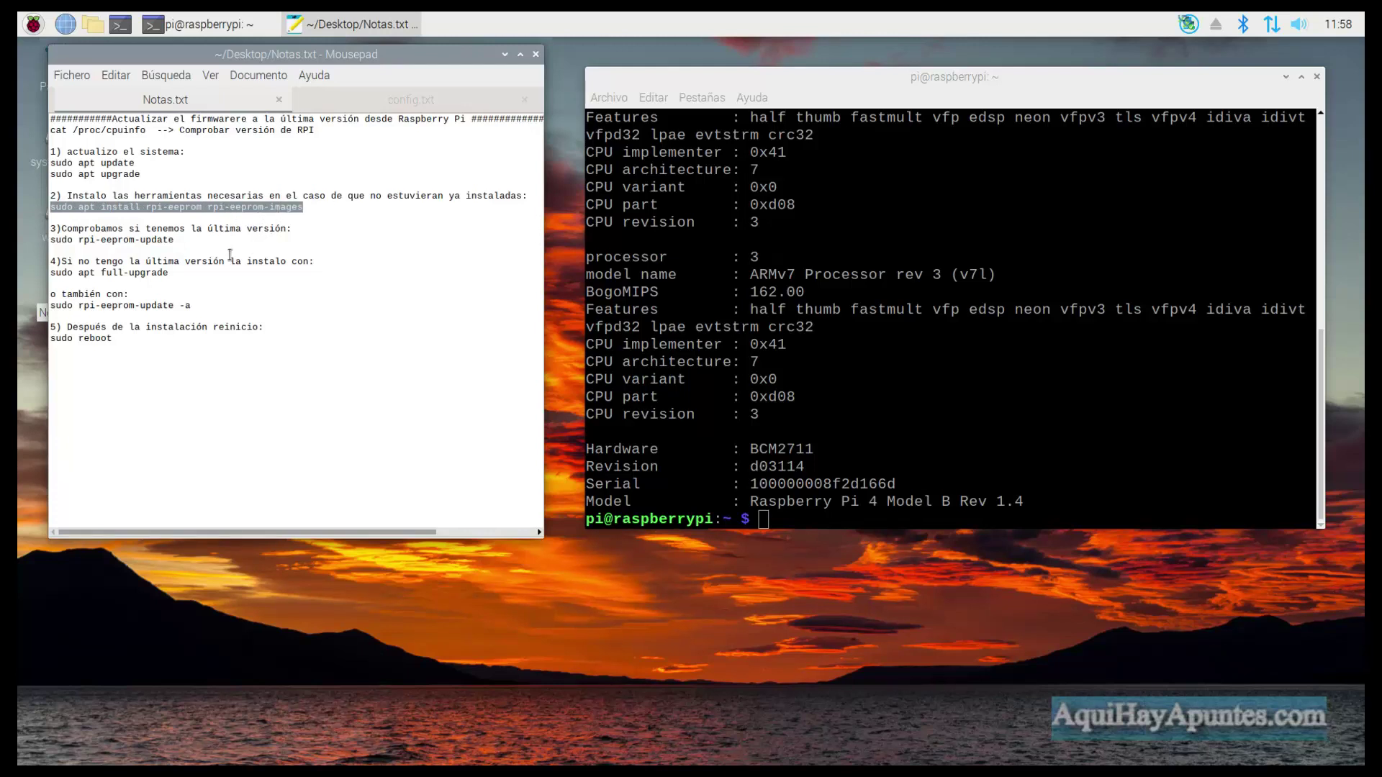
pyautogui.moveTo(174, 240); pyautogui.dragTo(52, 238)
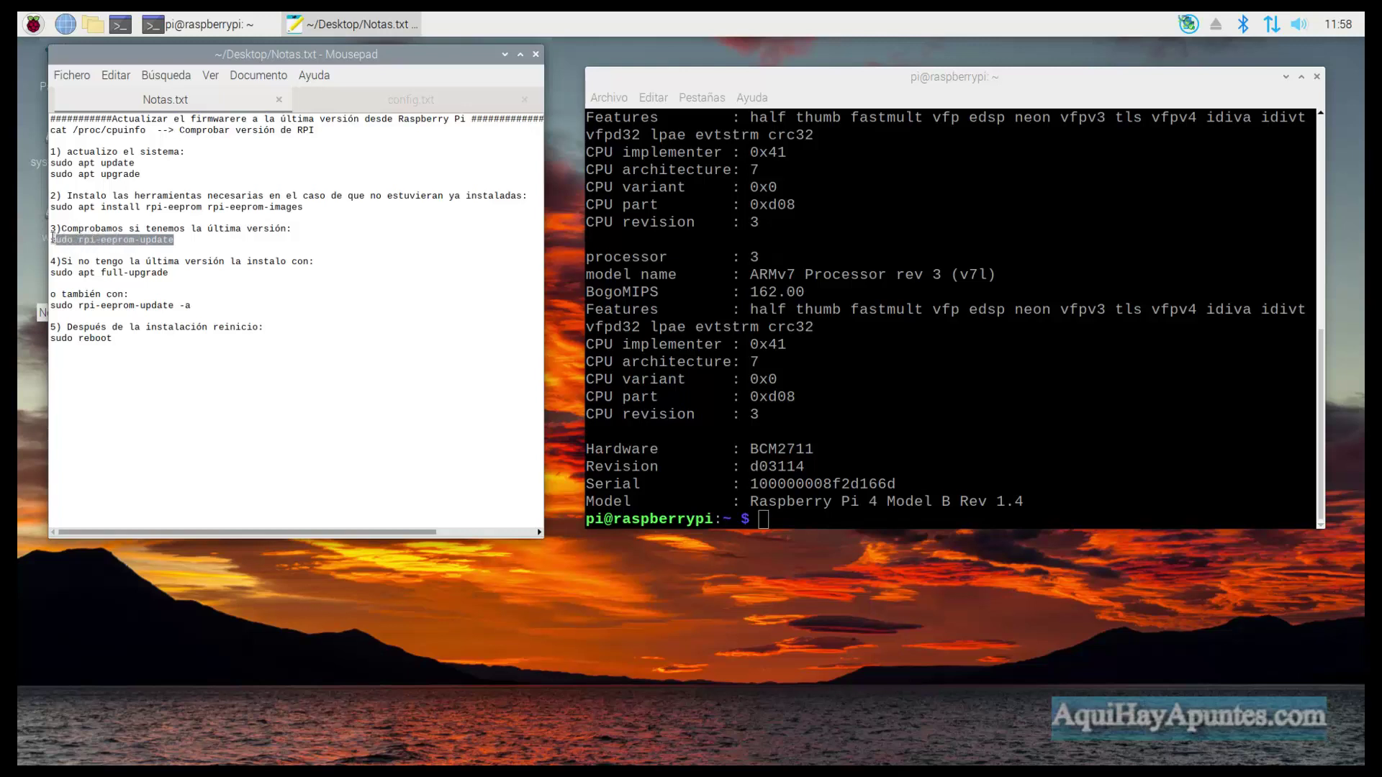
pyautogui.rightClick(128, 238)
pyautogui.click(190, 309)
pyautogui.rightClick(761, 519)
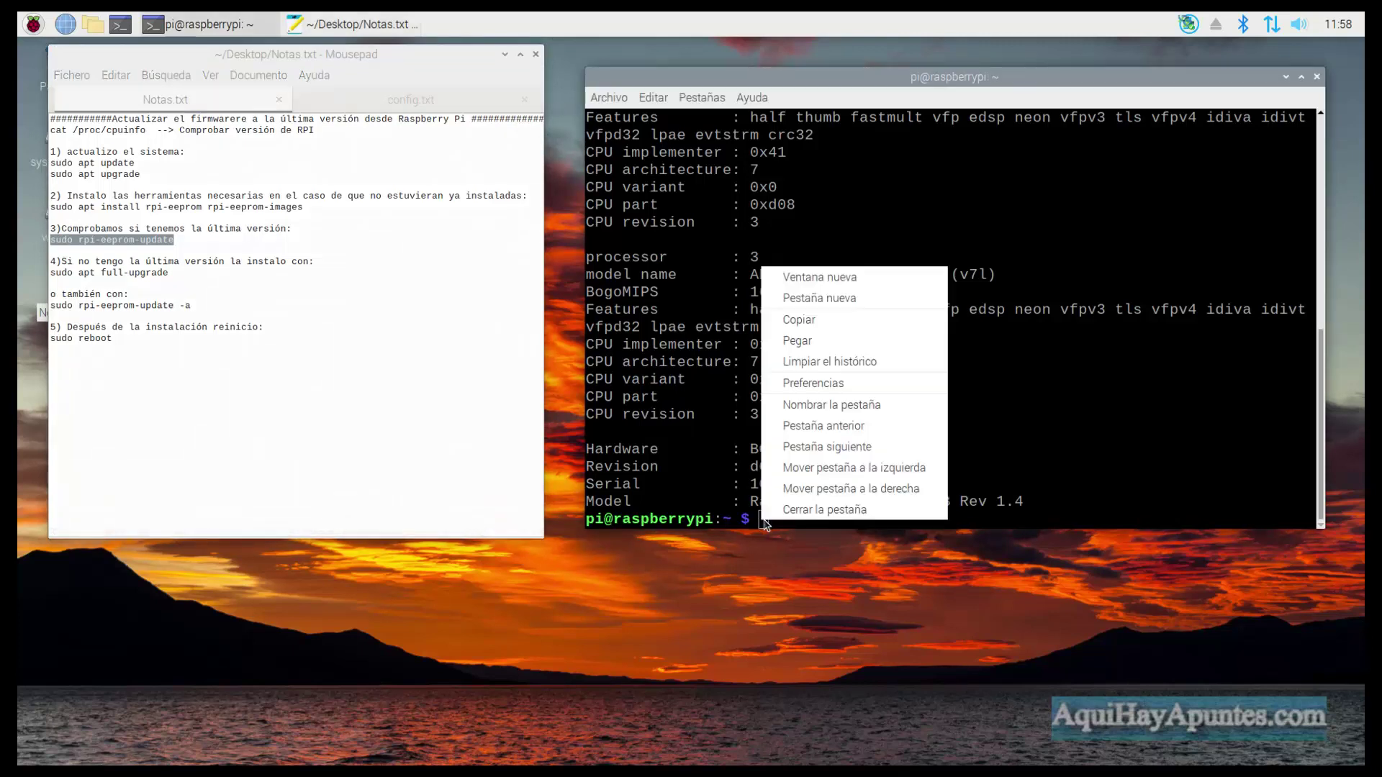
pyautogui.click(807, 343)
pyautogui.press('Return')
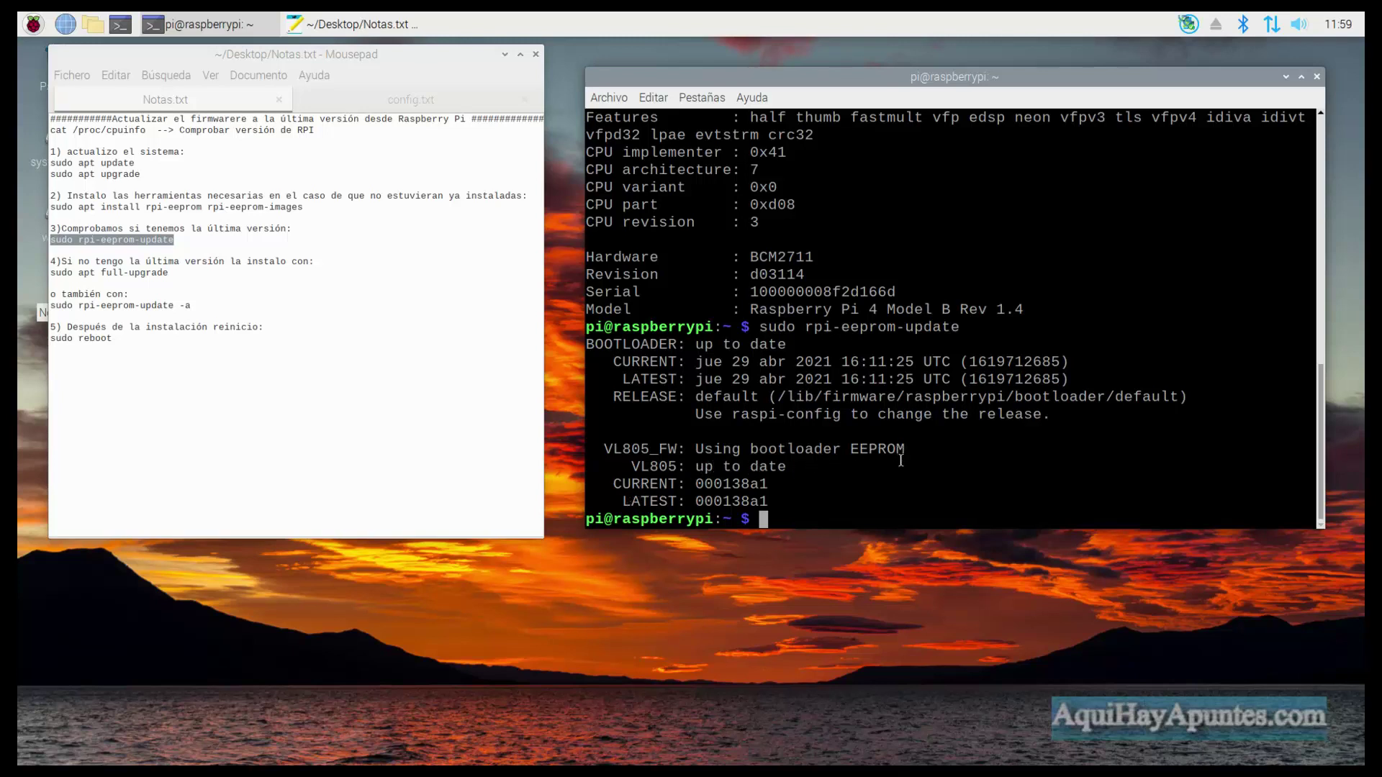
pyautogui.moveTo(704, 500); pyautogui.dragTo(751, 492)
pyautogui.click(766, 488)
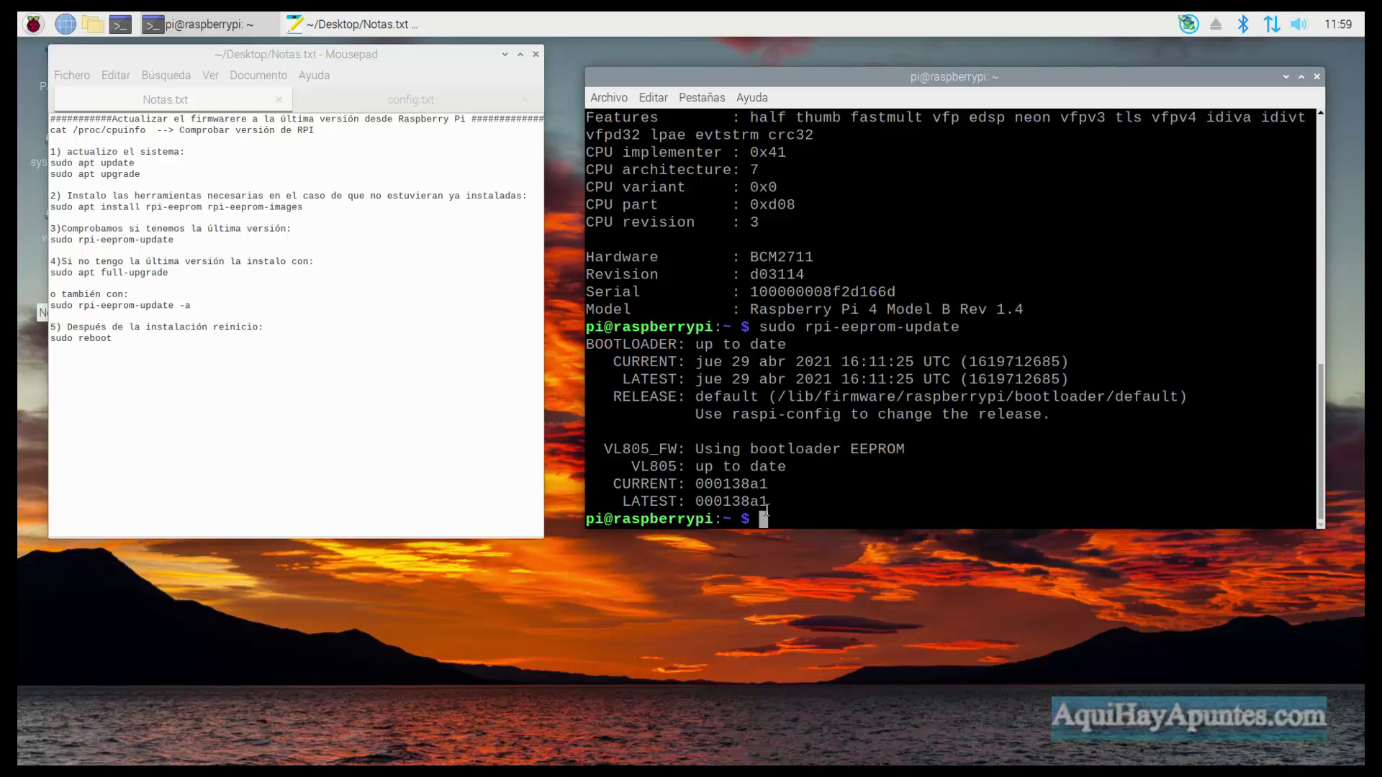
pyautogui.write('neoftch')
pyautogui.press('Return')
pyautogui.write('neoftch')
pyautogui.press('Return')
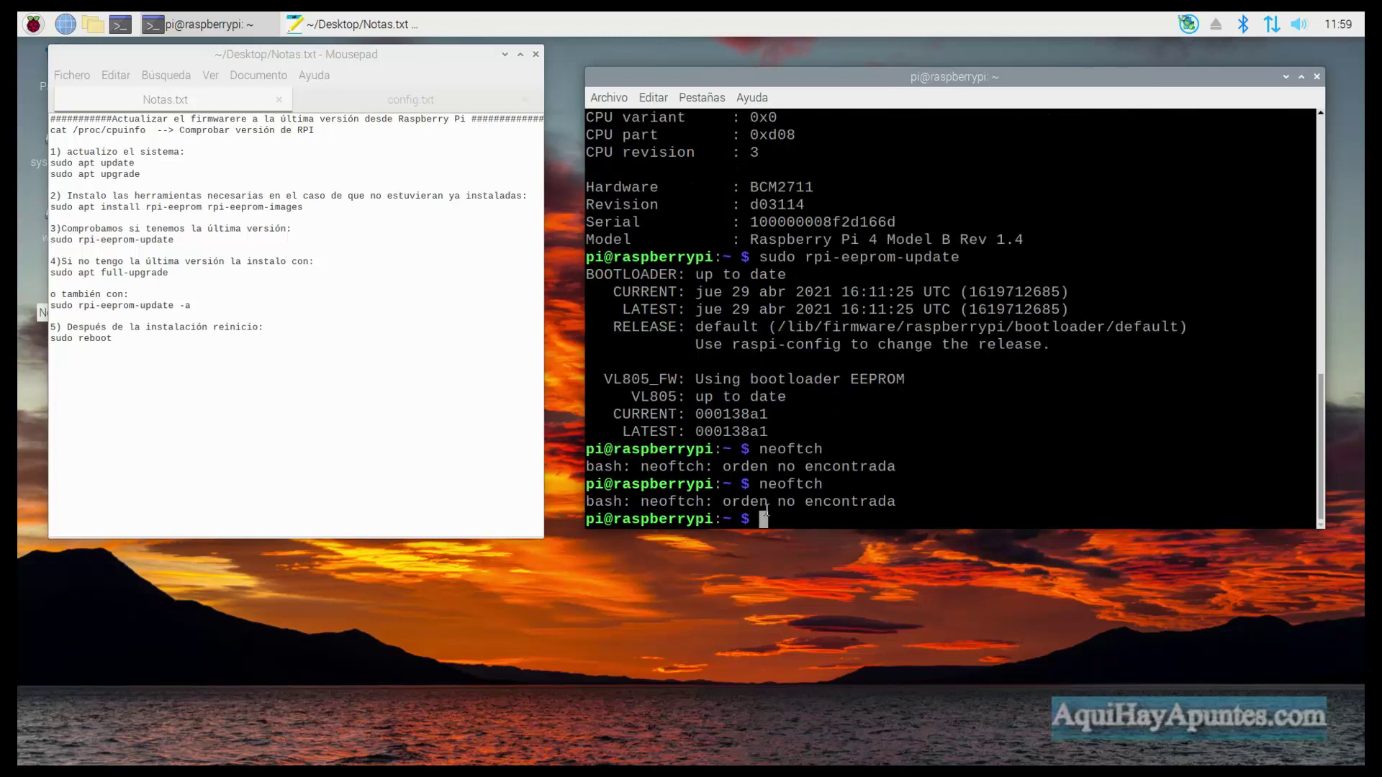
# Step: Run neofetch in the terminal and highlight the kernel version, window manager and CPU speed in its output
pyautogui.write('neofetch')
pyautogui.press('Return')
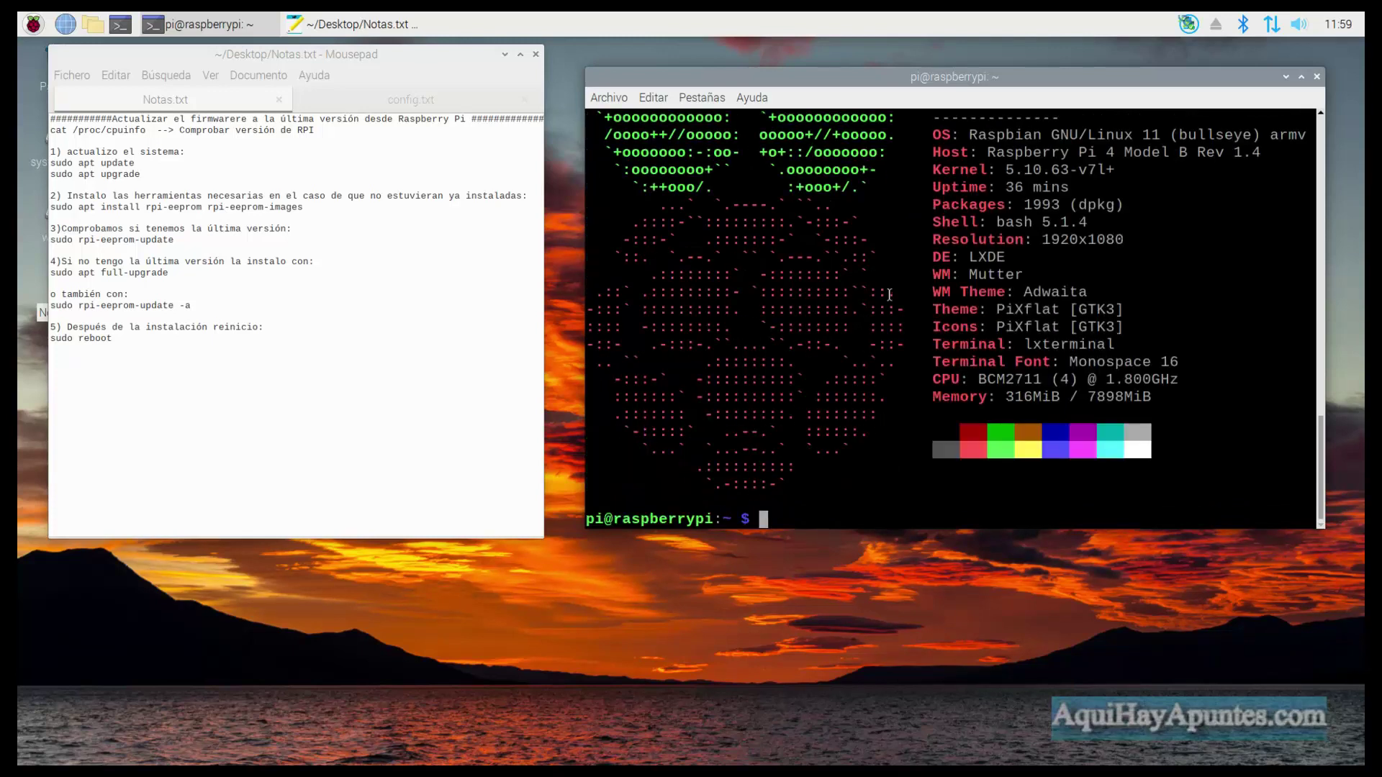
pyautogui.moveTo(1029, 92); pyautogui.dragTo(919, 84)
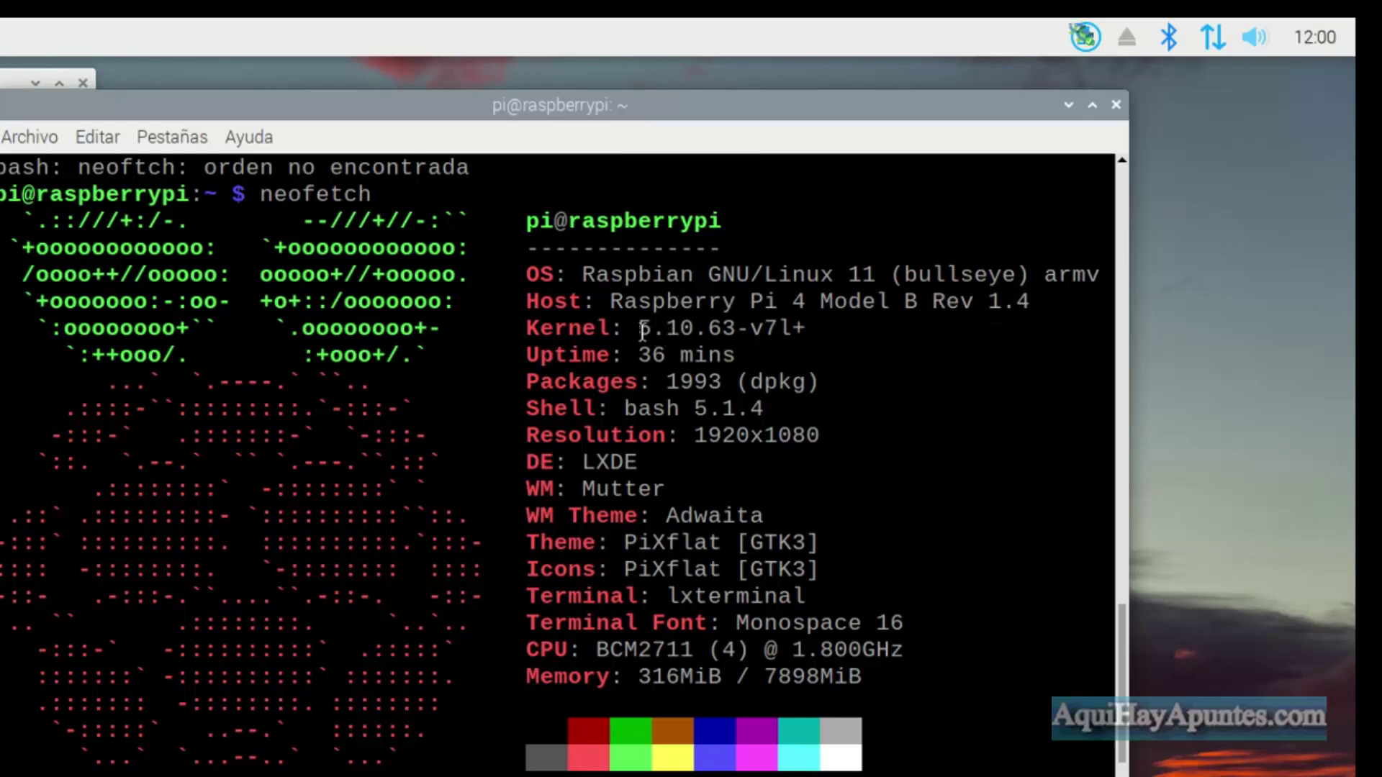
pyautogui.moveTo(650, 328); pyautogui.dragTo(781, 325)
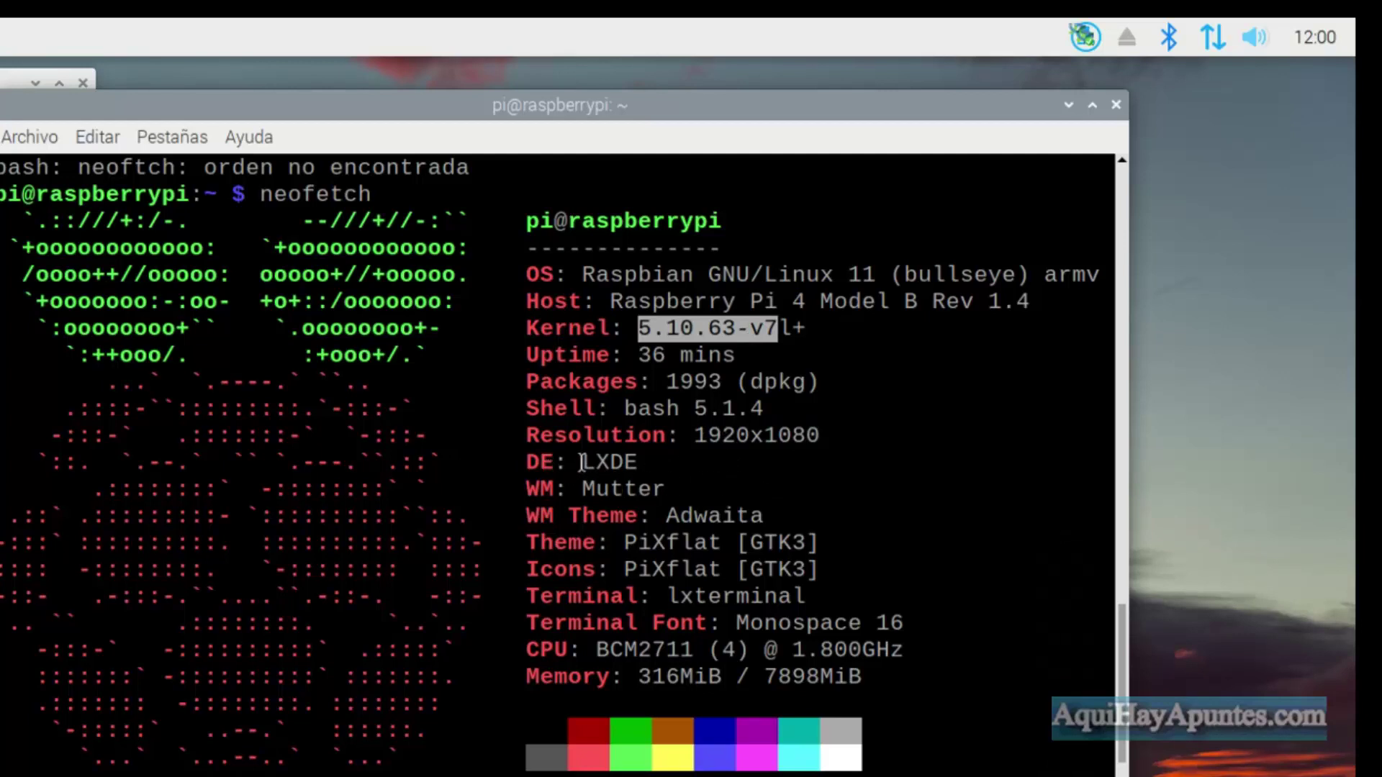
pyautogui.moveTo(580, 462); pyautogui.dragTo(581, 489)
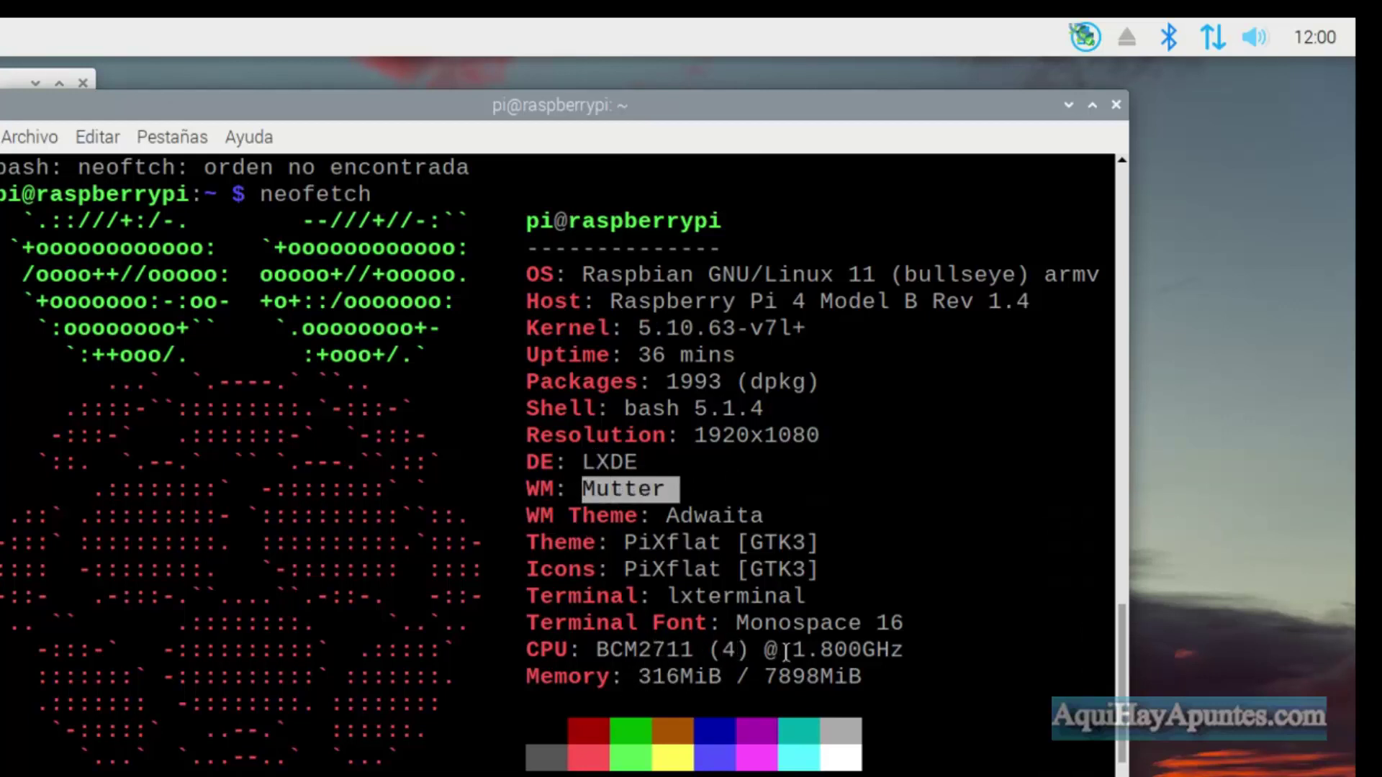
pyautogui.moveTo(791, 650); pyautogui.dragTo(892, 648)
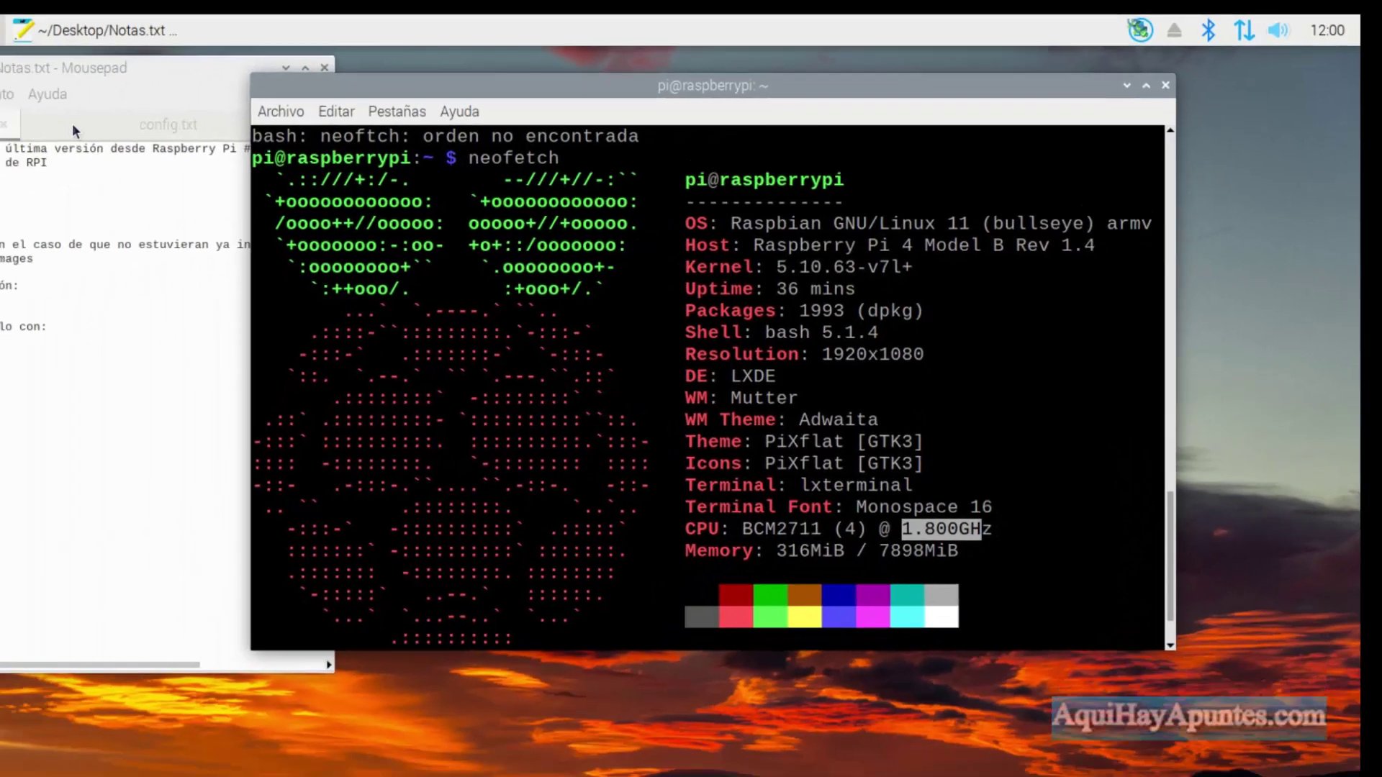
# Step: Bring config.txt back up in the text editor and review it down to its final sections
pyautogui.click(72, 124)
pyautogui.click(356, 97)
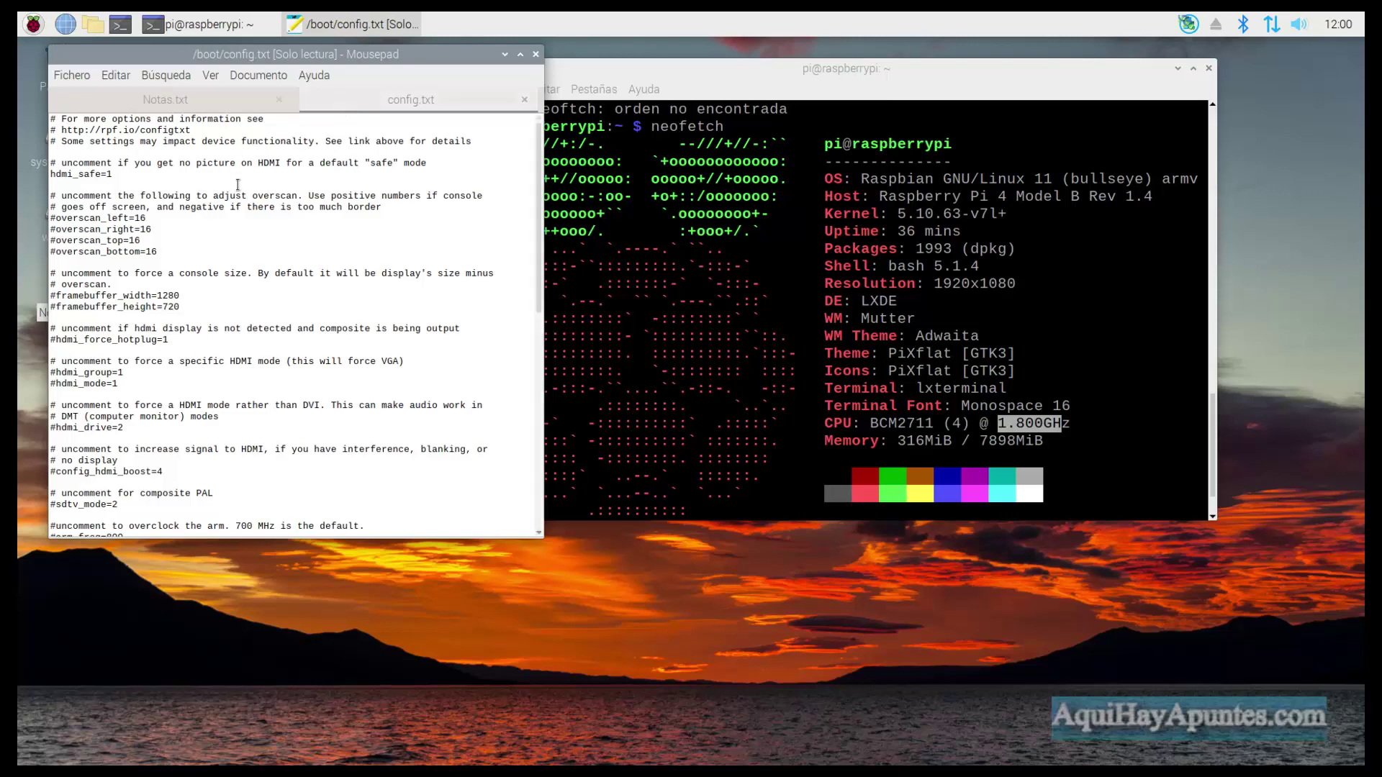
pyautogui.scroll(-15, 237, 185)
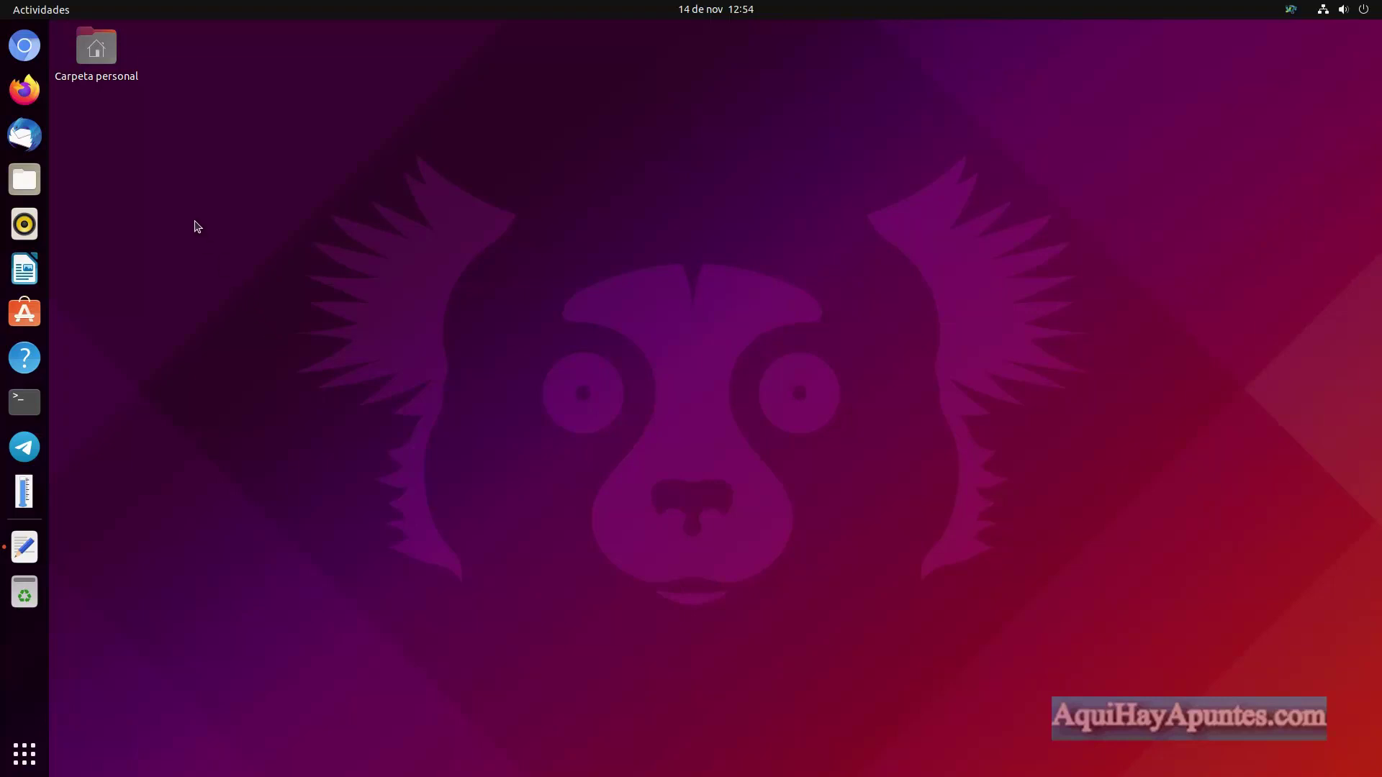
# Step: On the Ubuntu desktop, open a terminal window and bring up Notas.txt in the text editor beside it
pyautogui.click(34, 409)
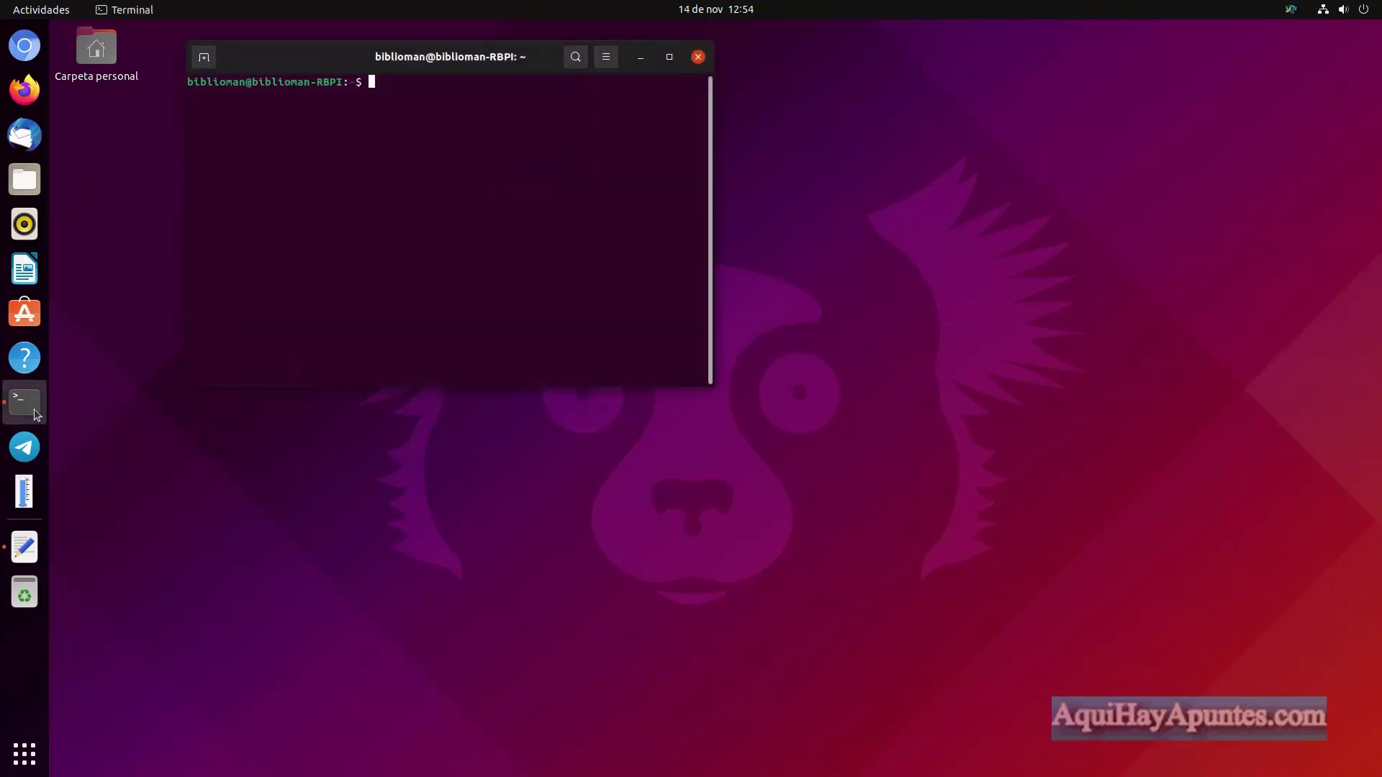
pyautogui.moveTo(432, 58); pyautogui.dragTo(1098, 55)
pyautogui.click(24, 553)
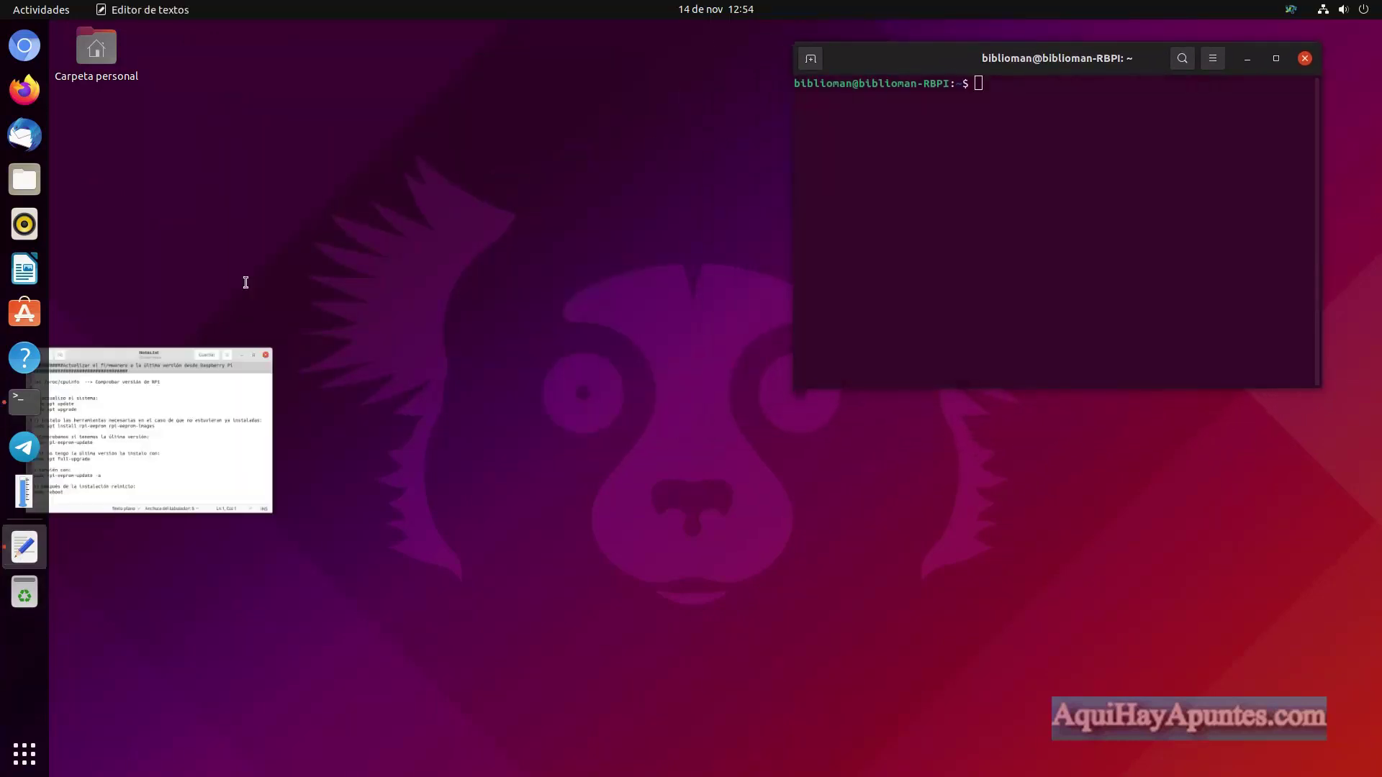
# Step: Copy cat /proc/cpuinfo from the notes, run it in the Ubuntu terminal, and highlight the Revision value
pyautogui.moveTo(173, 101); pyautogui.dragTo(56, 92)
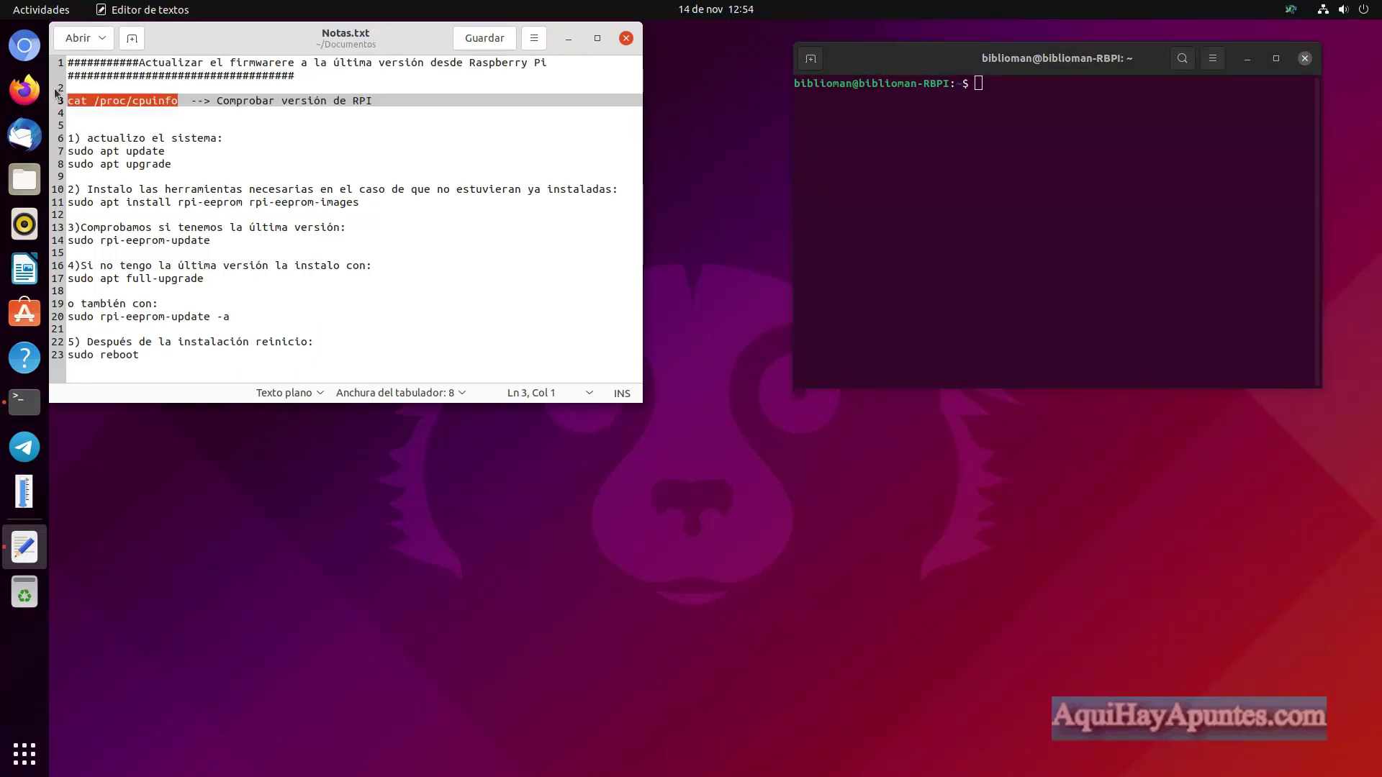
pyautogui.rightClick(98, 96)
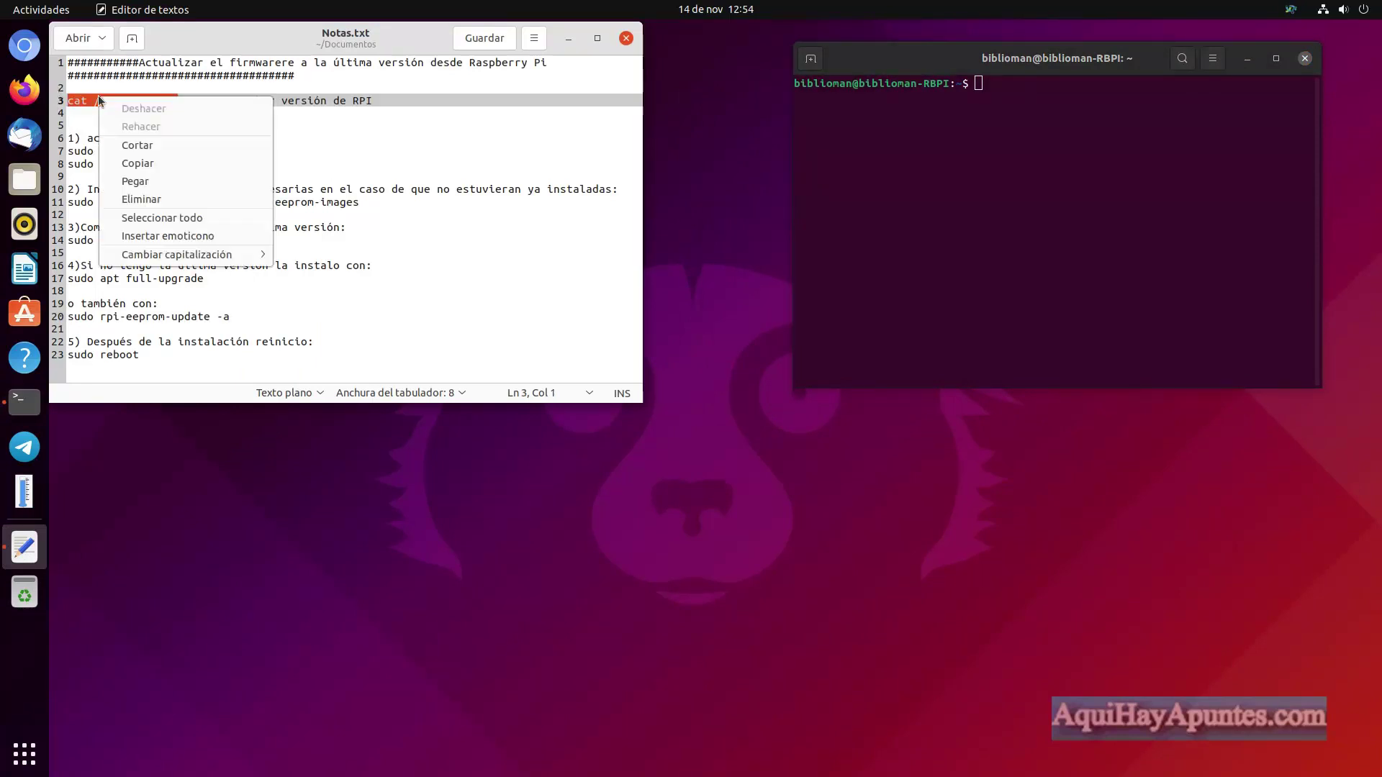
pyautogui.click(153, 162)
pyautogui.click(980, 83)
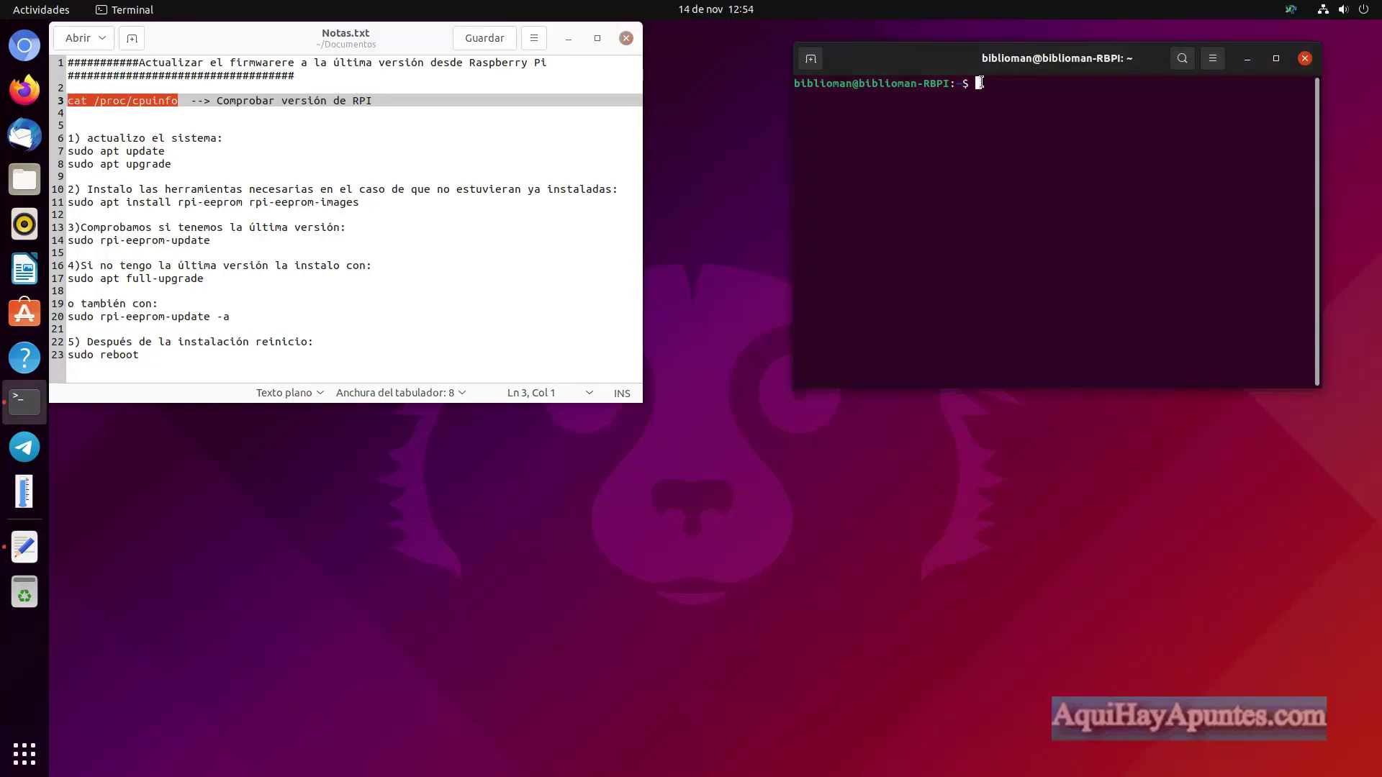
pyautogui.rightClick(979, 83)
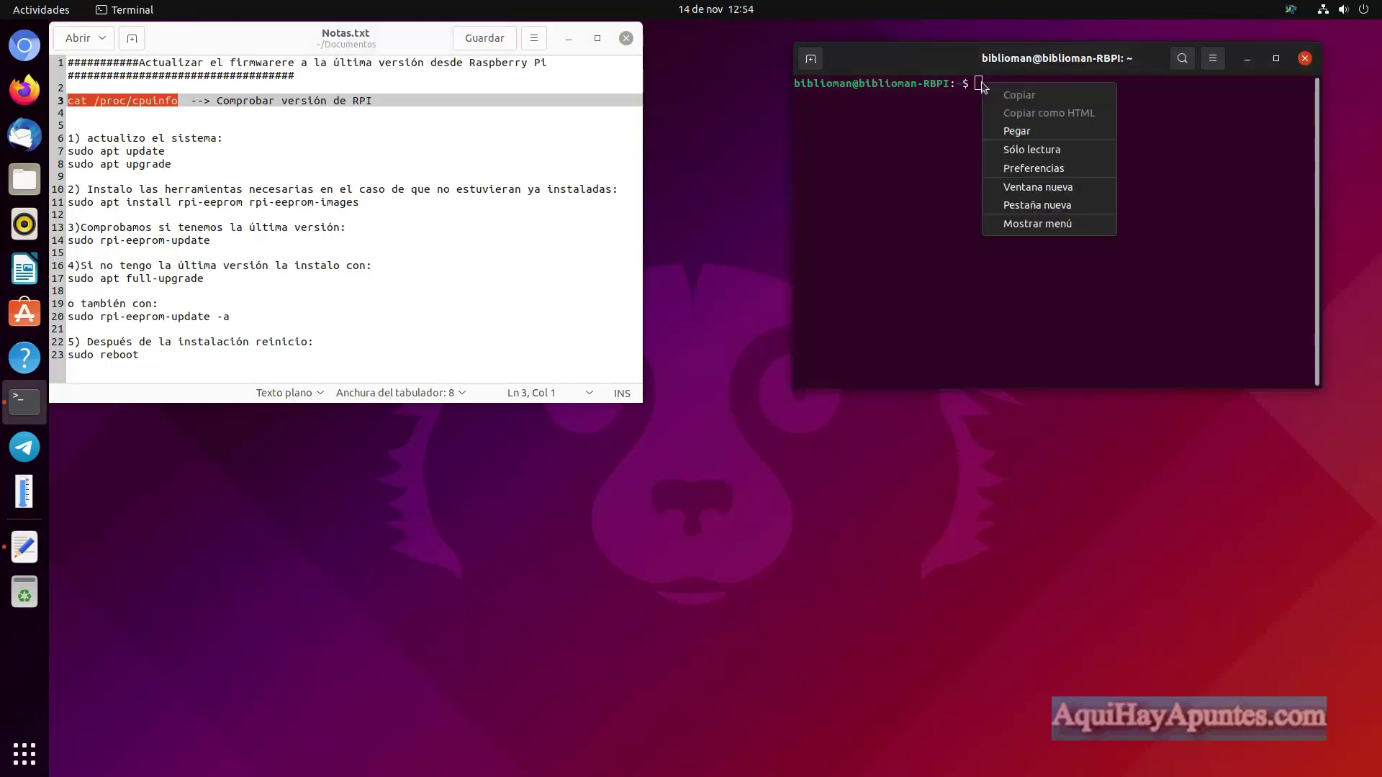
pyautogui.click(1006, 129)
pyautogui.press('Return')
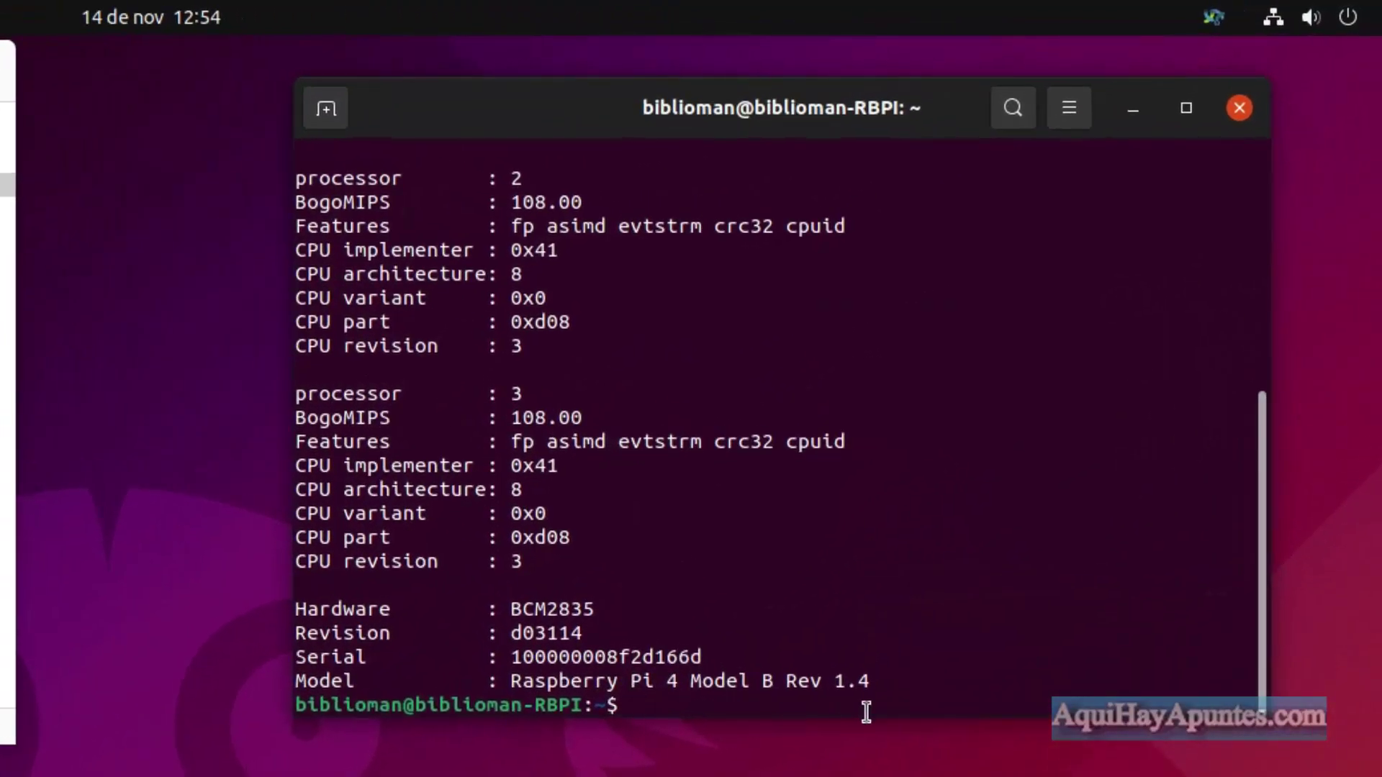
pyautogui.moveTo(395, 636); pyautogui.dragTo(315, 634)
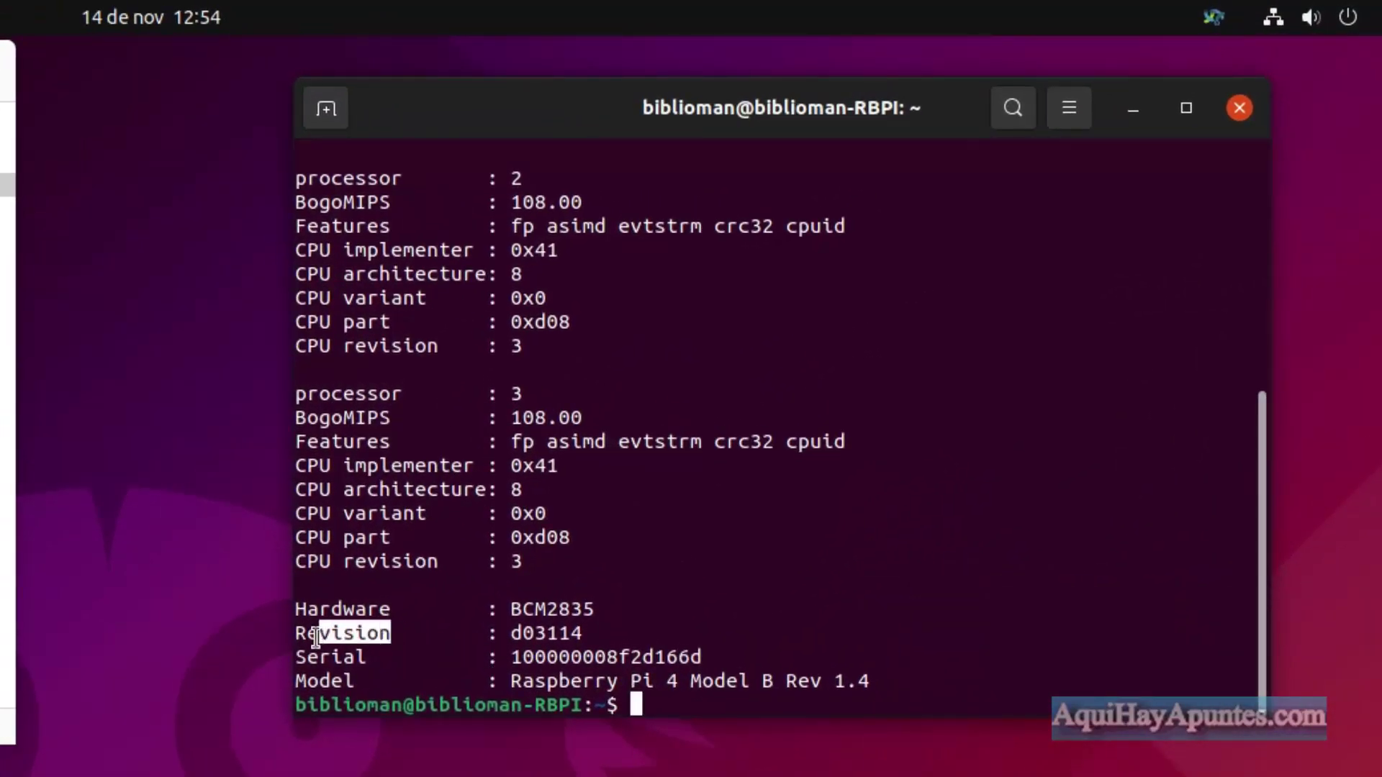
pyautogui.moveTo(511, 632); pyautogui.dragTo(589, 628)
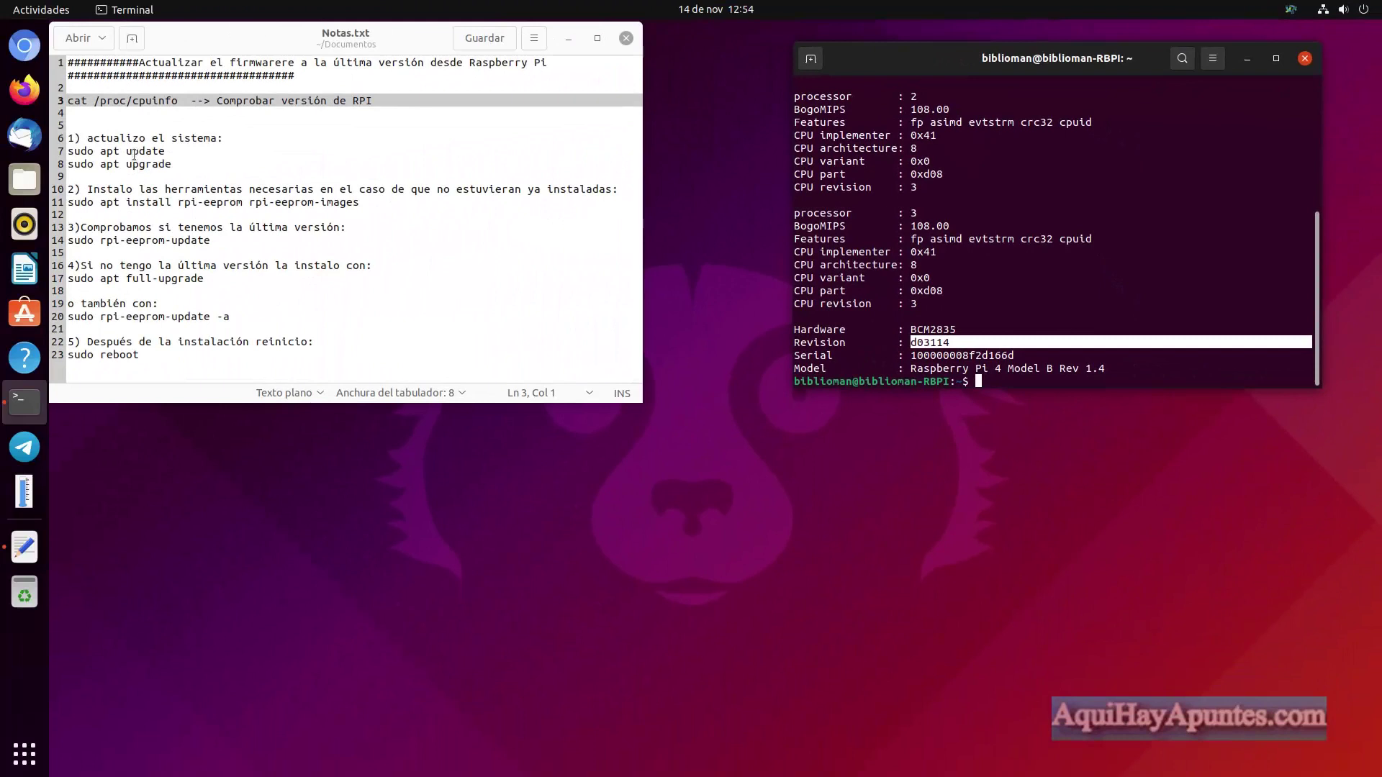
# Step: Copy sudo rpi-eeprom-update from the notes and run it in the Ubuntu terminal, authenticating with the account password
pyautogui.click(126, 151)
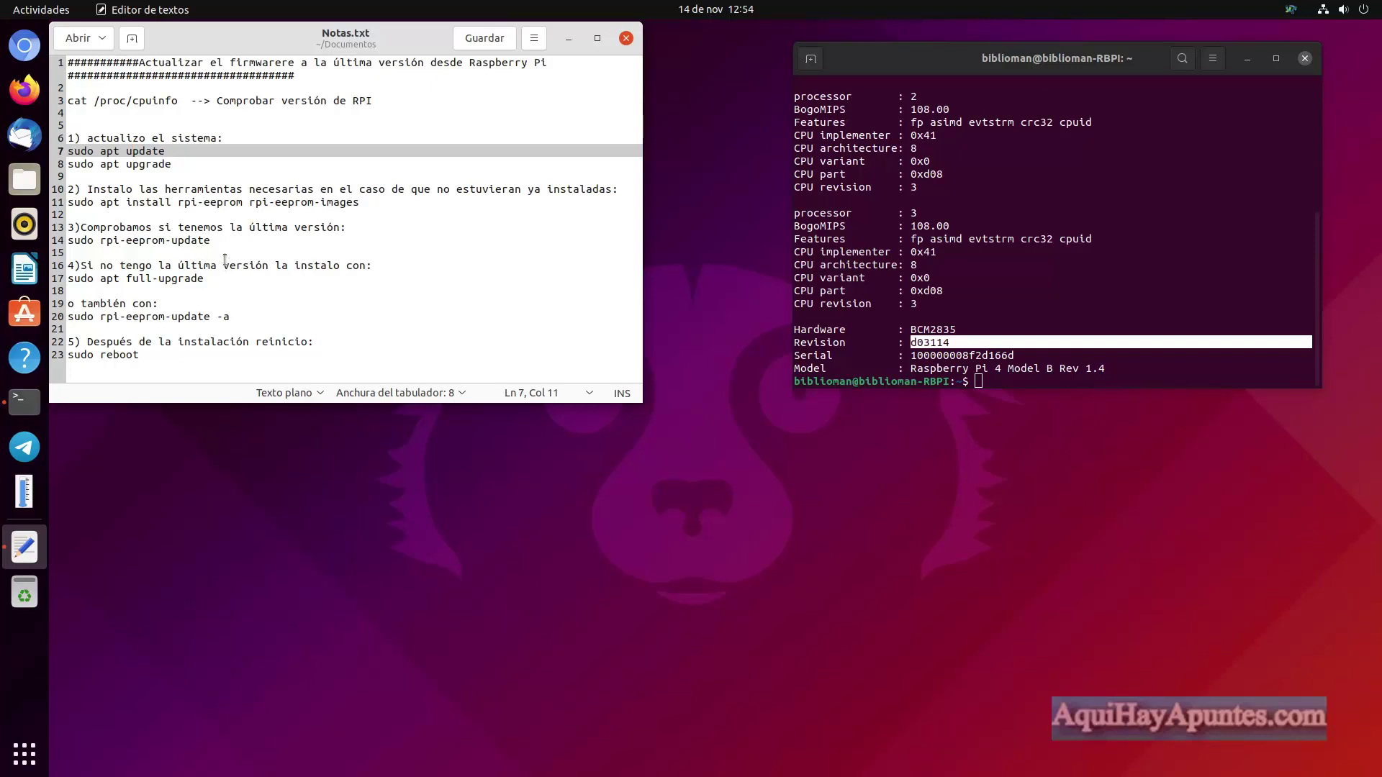
pyautogui.moveTo(213, 245); pyautogui.dragTo(69, 242)
pyautogui.rightClick(121, 232)
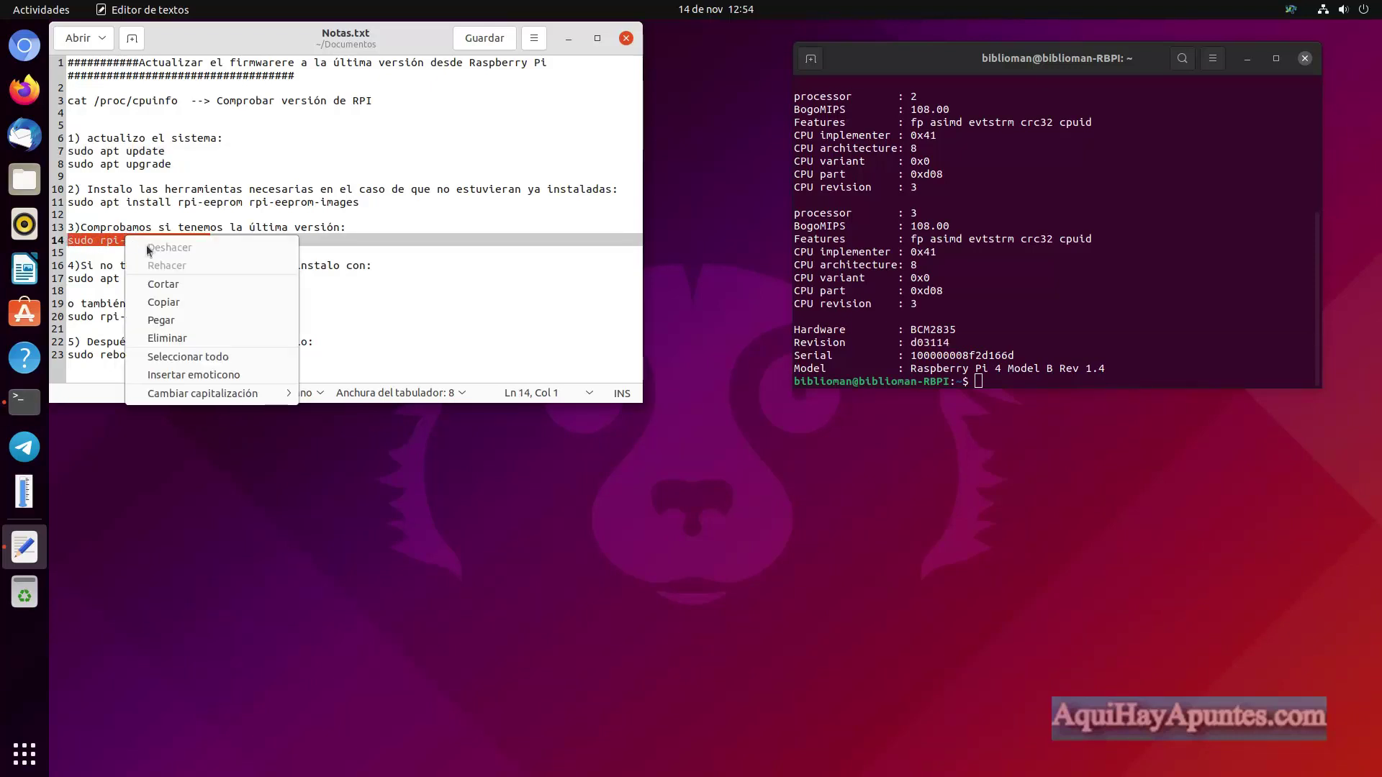
pyautogui.click(181, 301)
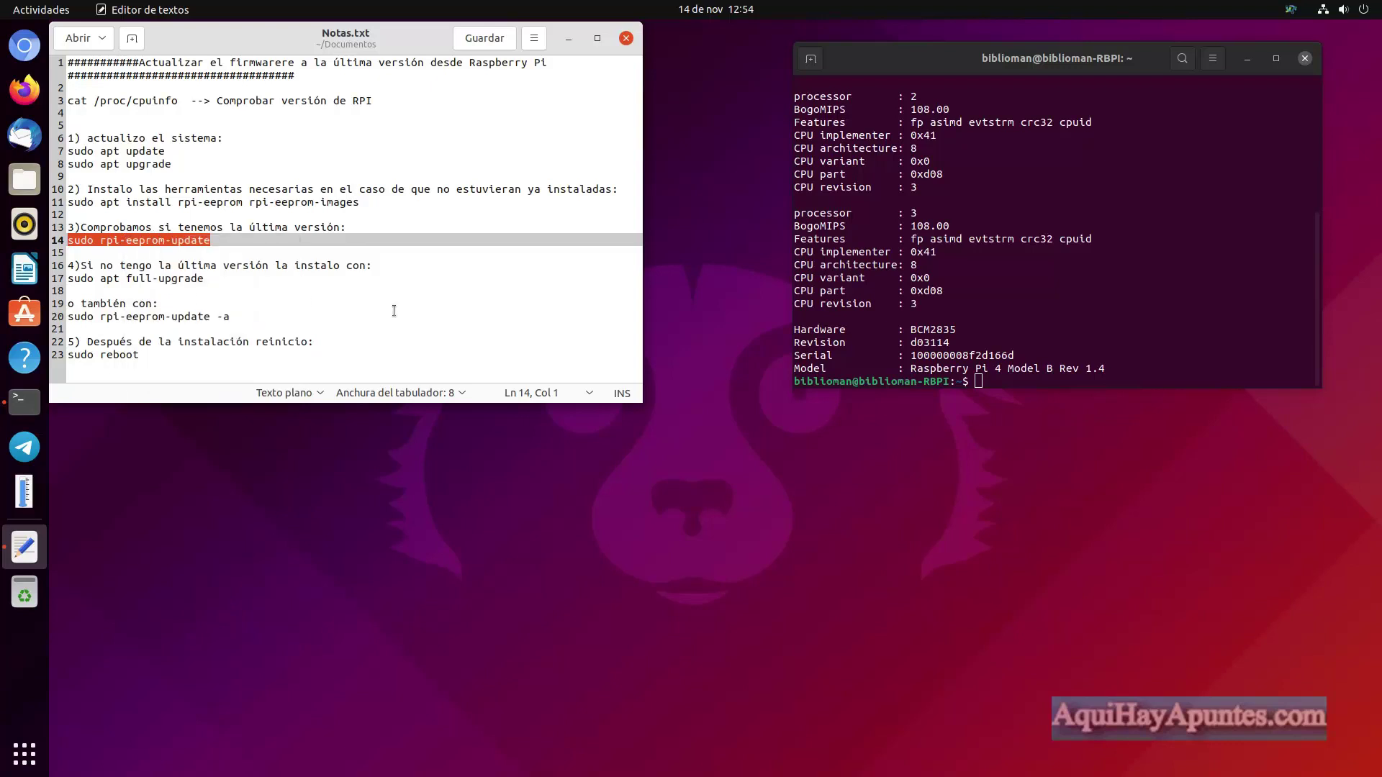
pyautogui.rightClick(979, 381)
pyautogui.click(1003, 440)
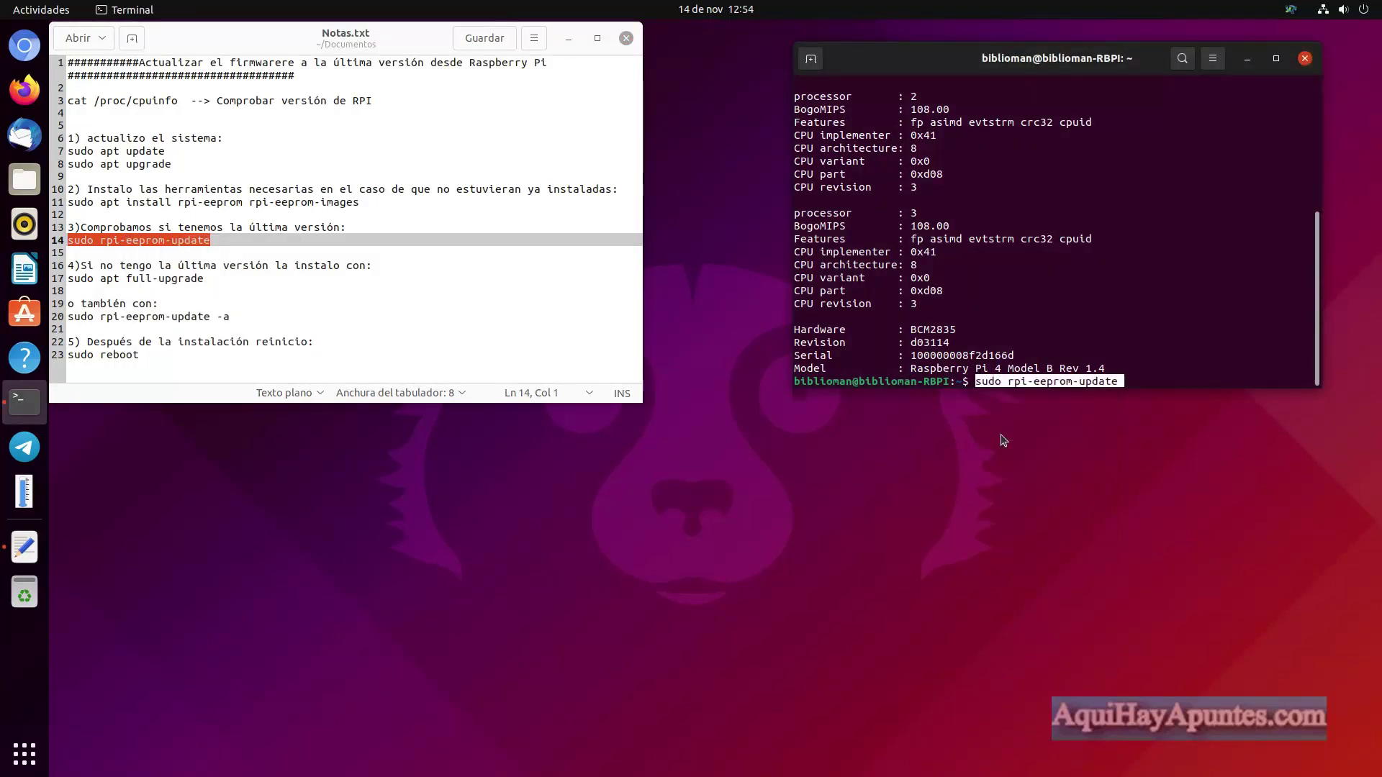
pyautogui.press('Return')
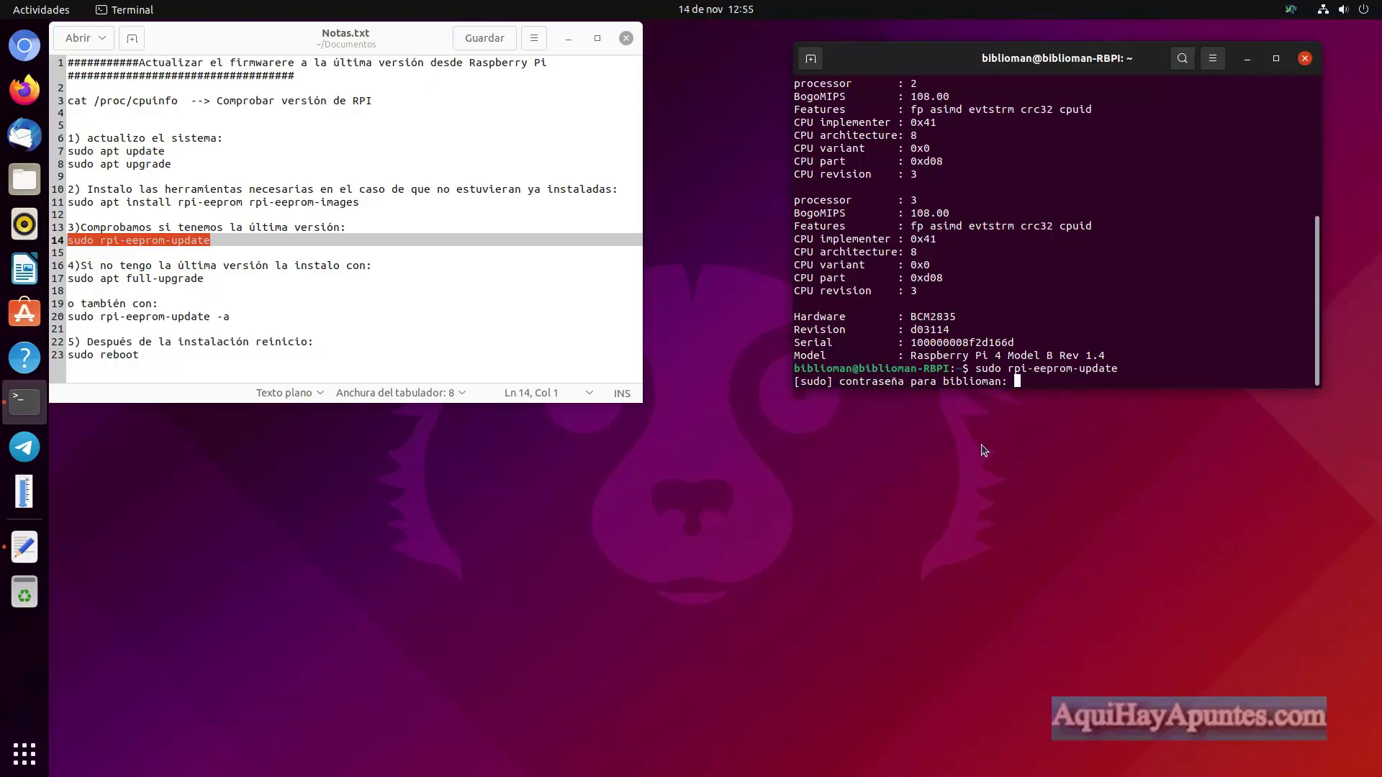
pyautogui.press('Return')
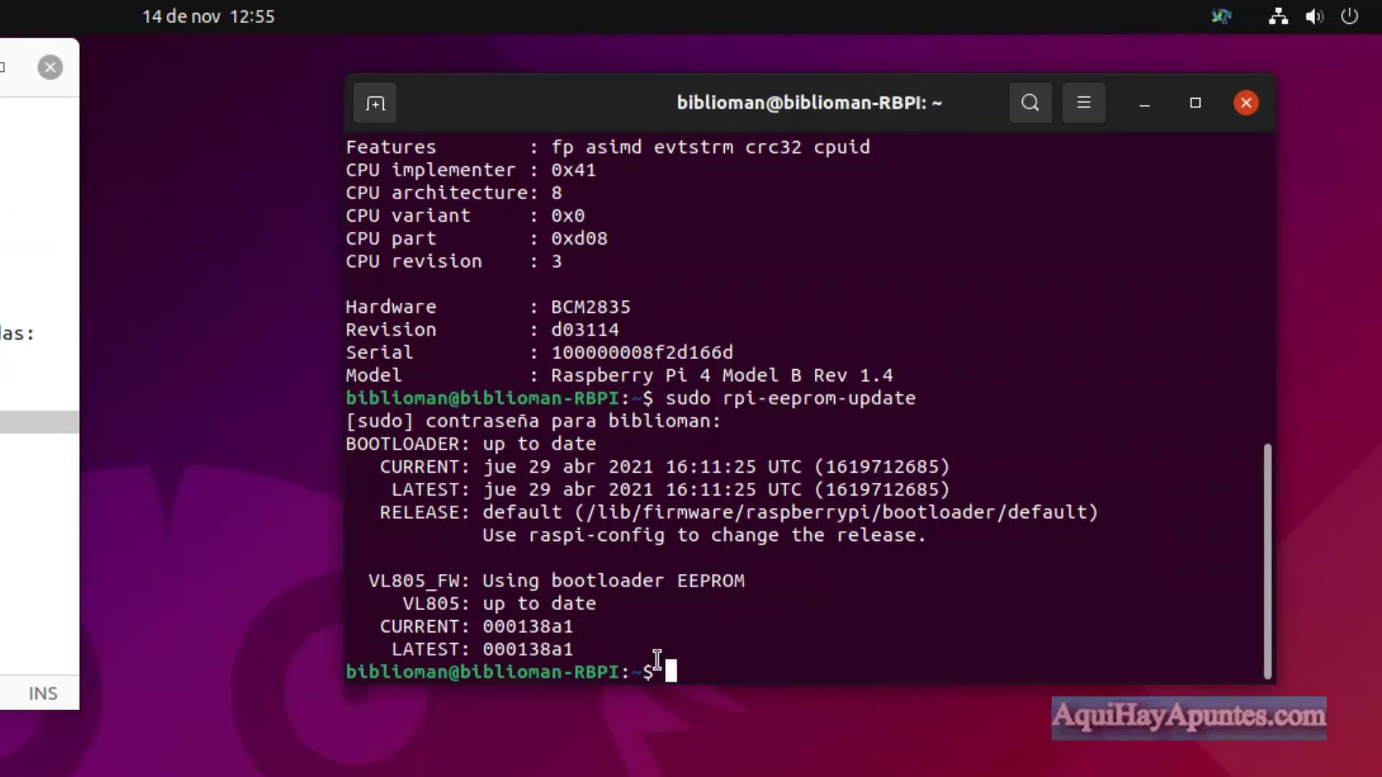
# Step: Run neofetch in the Ubuntu terminal and highlight the CPU clock speed in its output
pyautogui.write('bn')
pyautogui.press('BackSpace')
pyautogui.press('BackSpace')
pyautogui.write('neofetch')
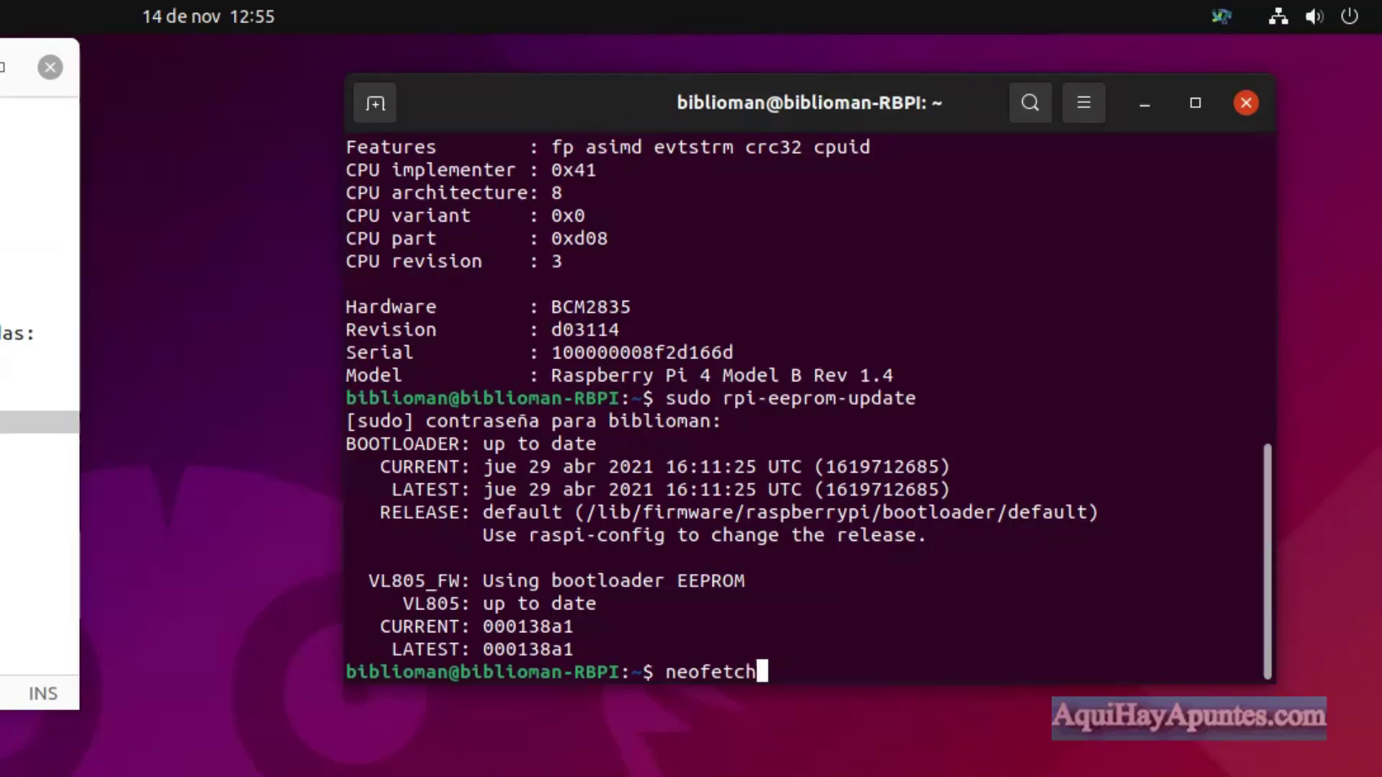
pyautogui.press('Return')
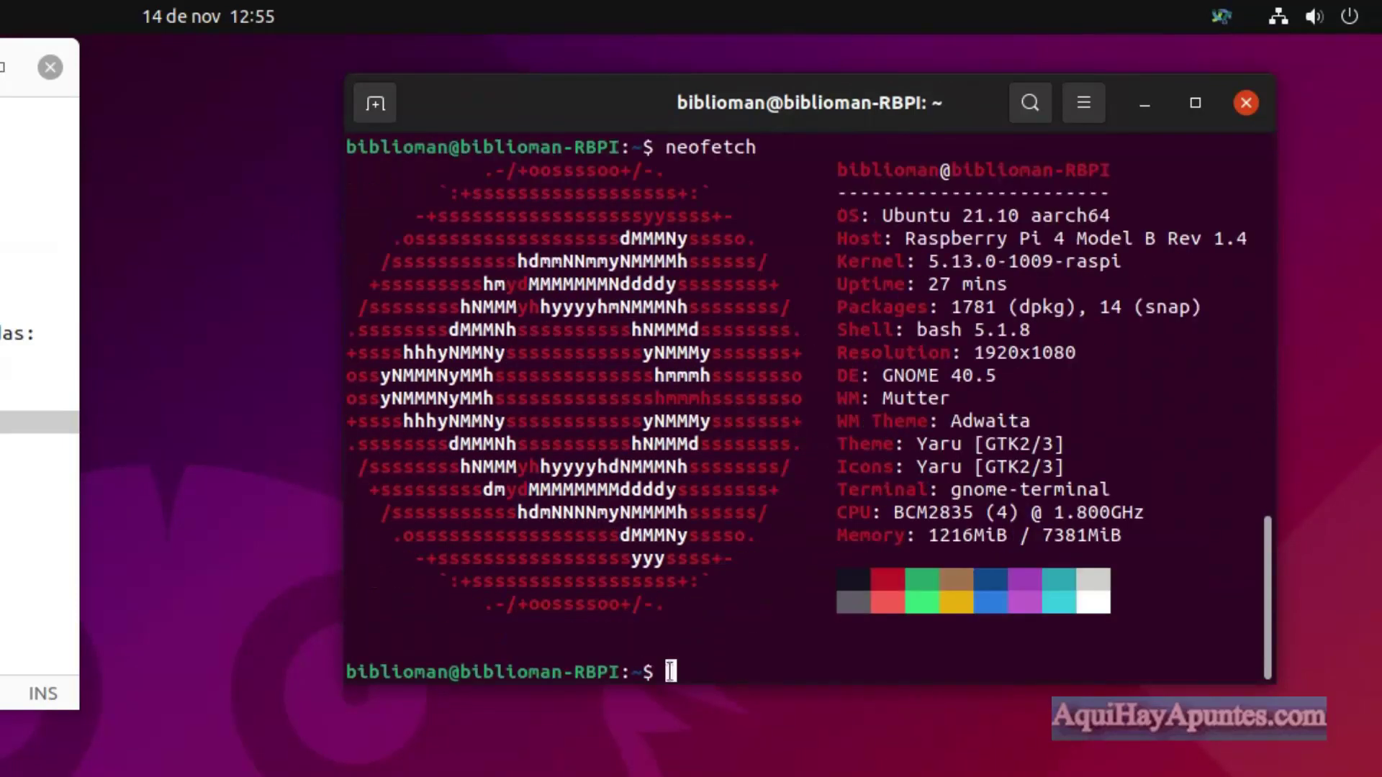
pyautogui.moveTo(727, 103); pyautogui.dragTo(468, 87)
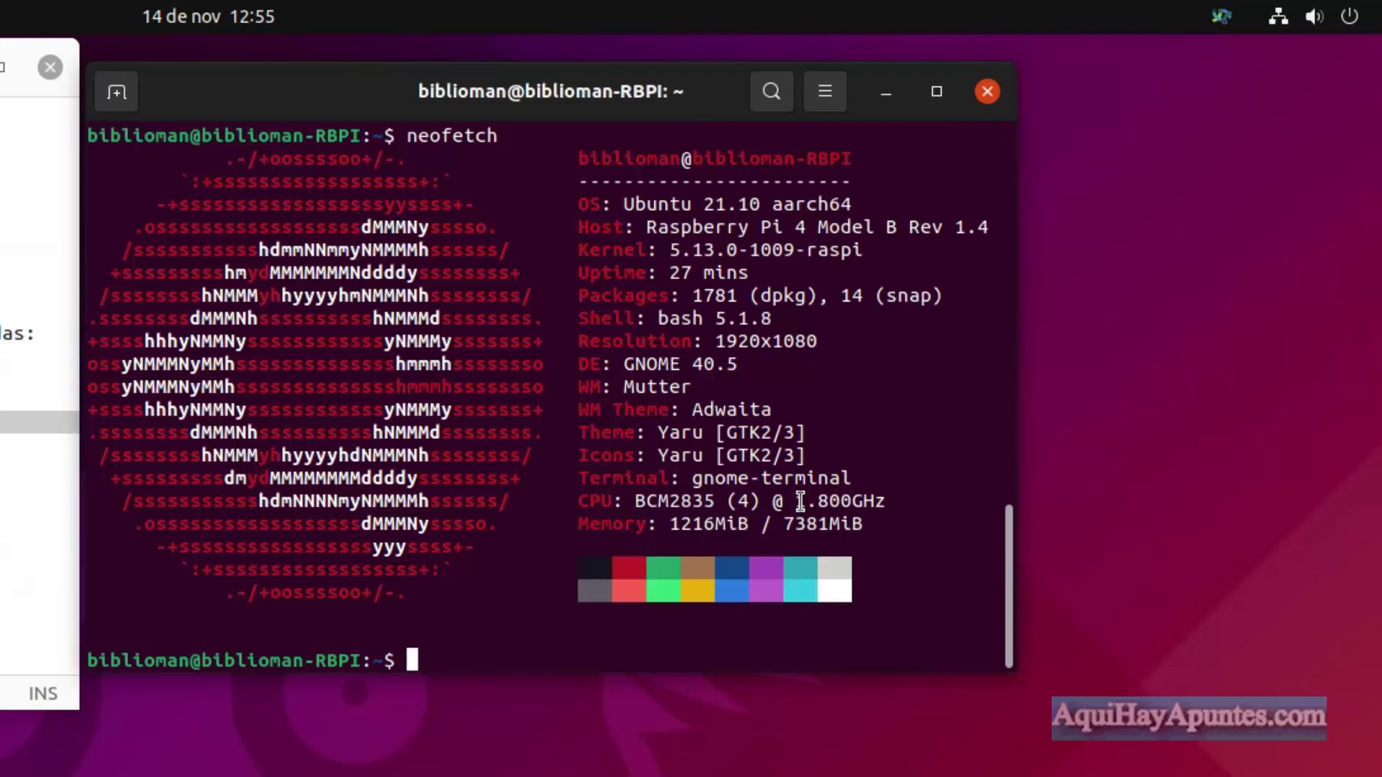
pyautogui.moveTo(800, 501); pyautogui.dragTo(878, 493)
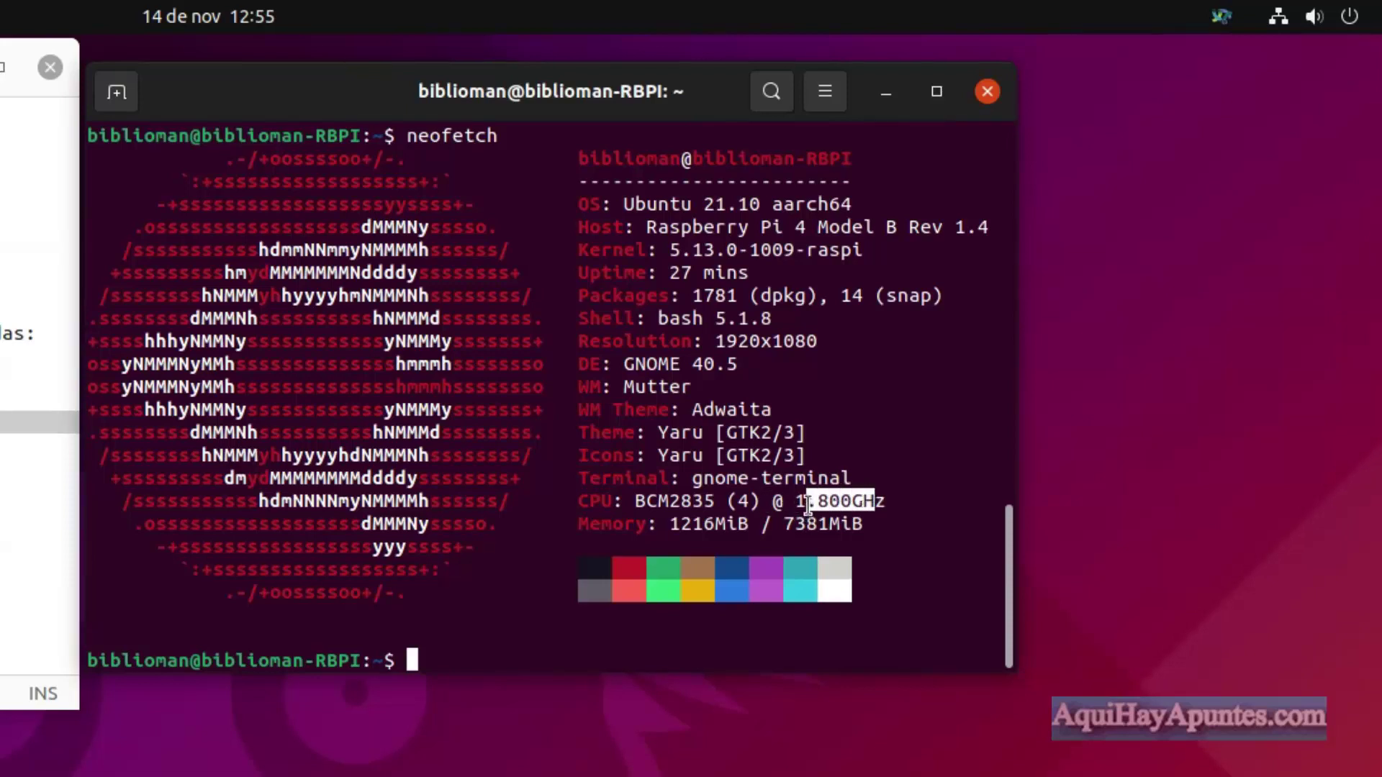
pyautogui.moveTo(794, 499); pyautogui.dragTo(901, 495)
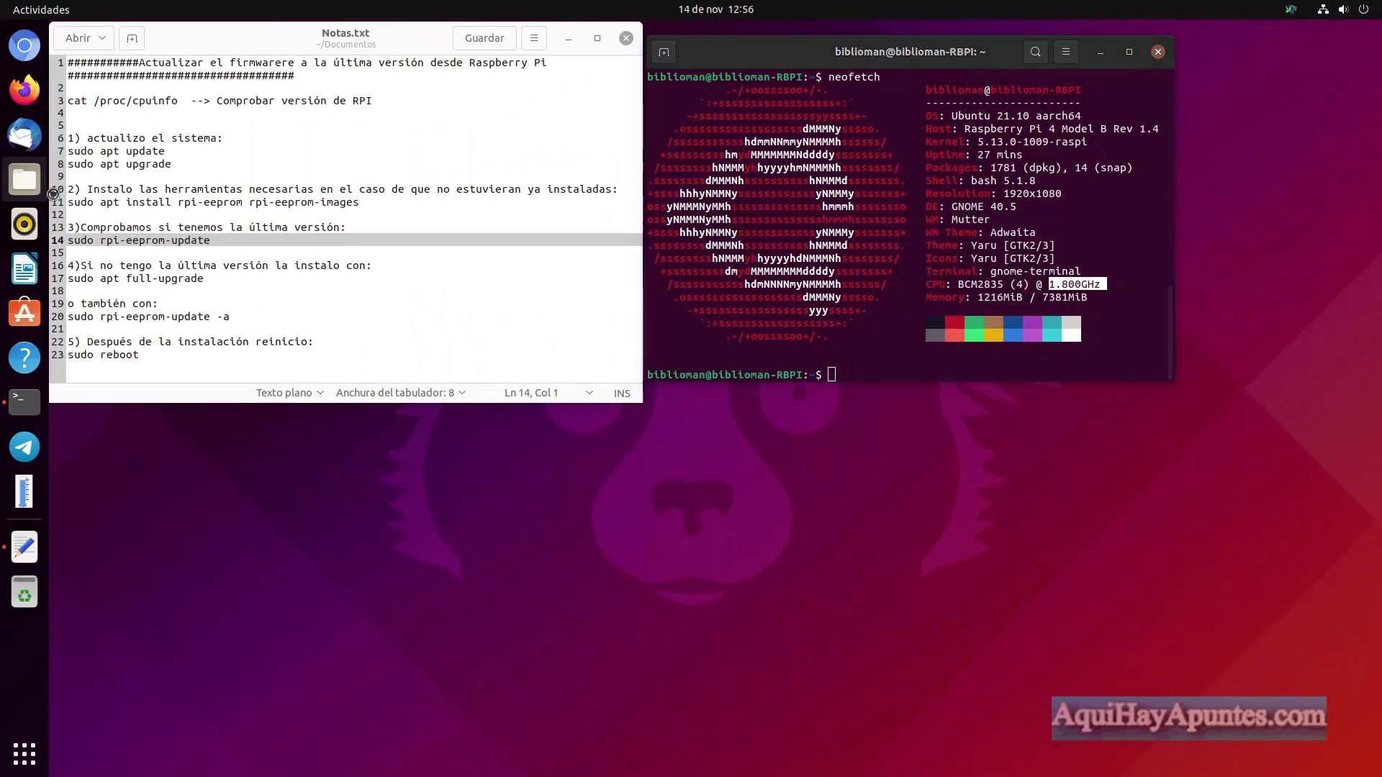
# Step: Open a file manager window, place it over the notes clear of the CPU readout, and browse to the system's boot folder
pyautogui.press('super+e')
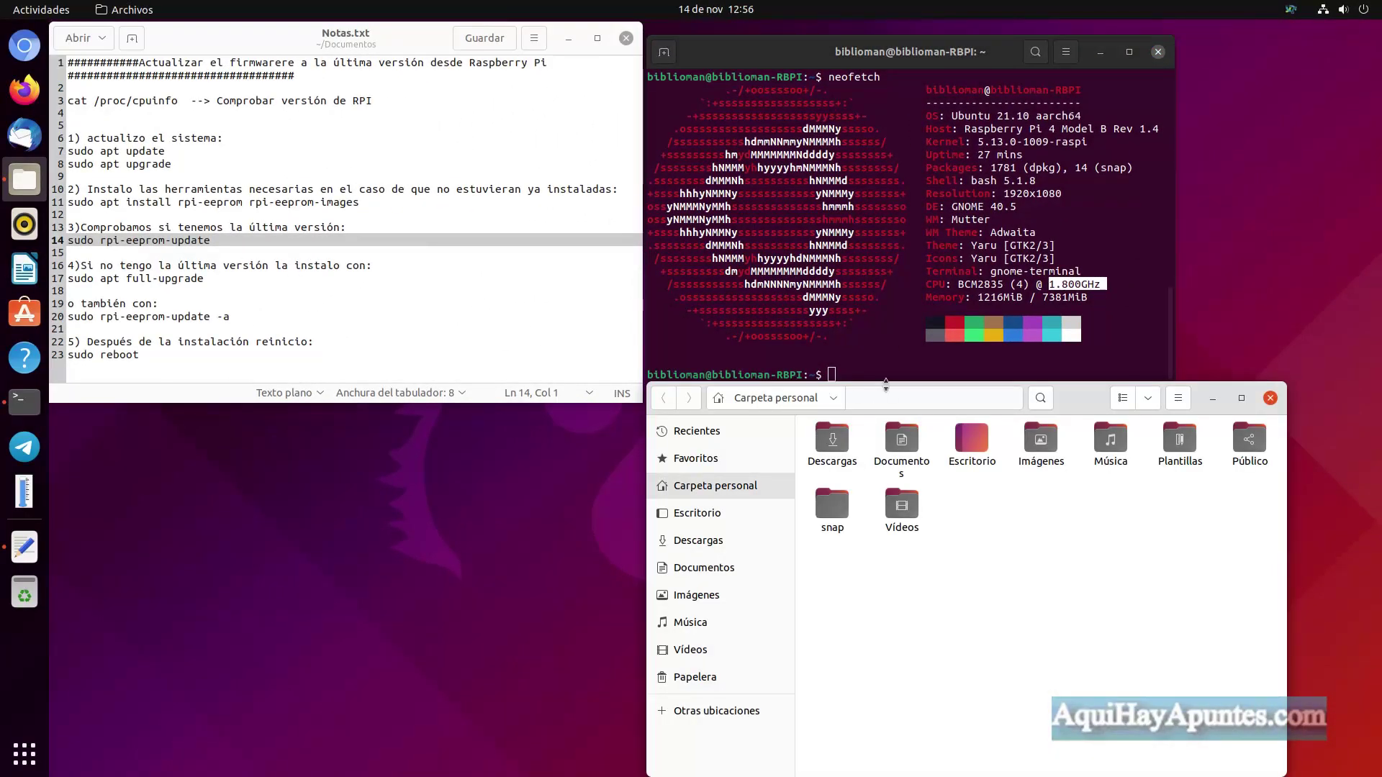
pyautogui.moveTo(886, 377); pyautogui.dragTo(833, 365)
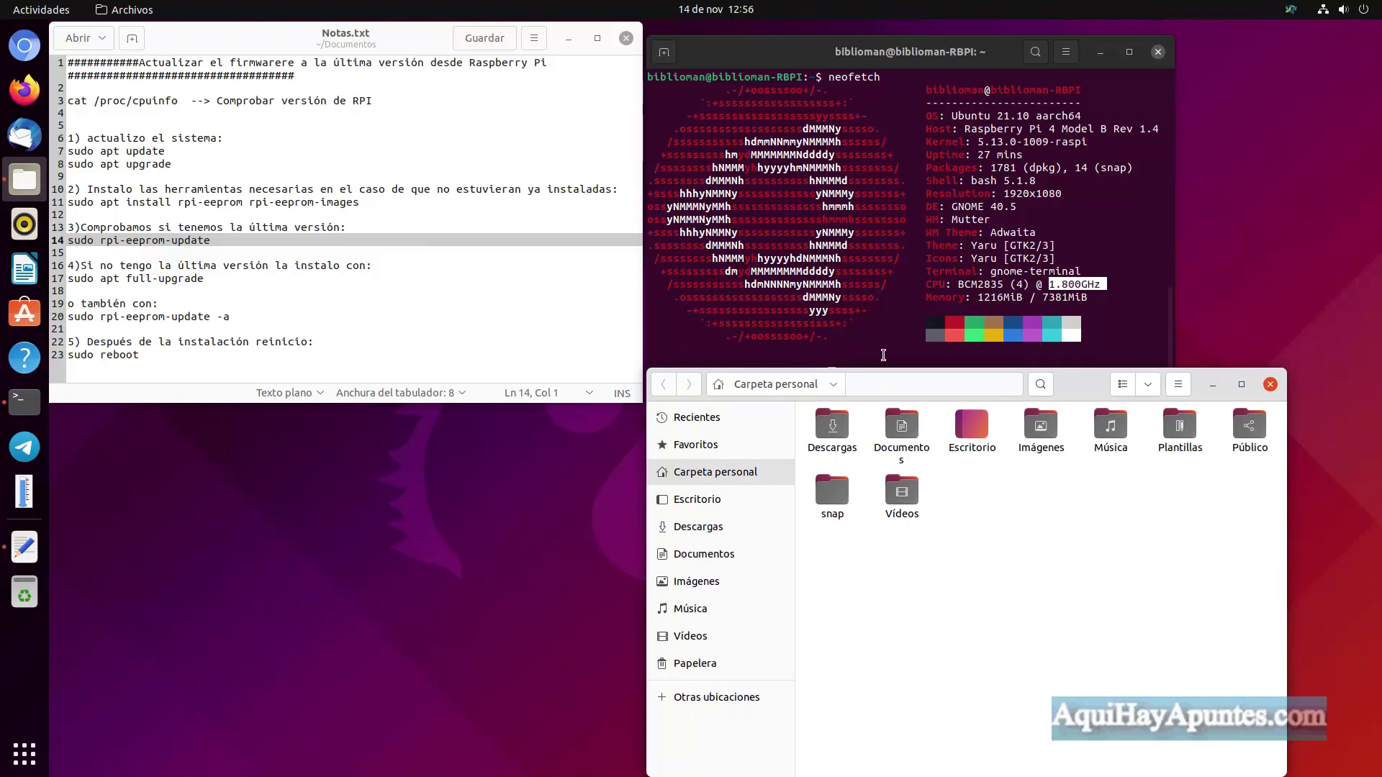
pyautogui.moveTo(1071, 390); pyautogui.dragTo(519, 76)
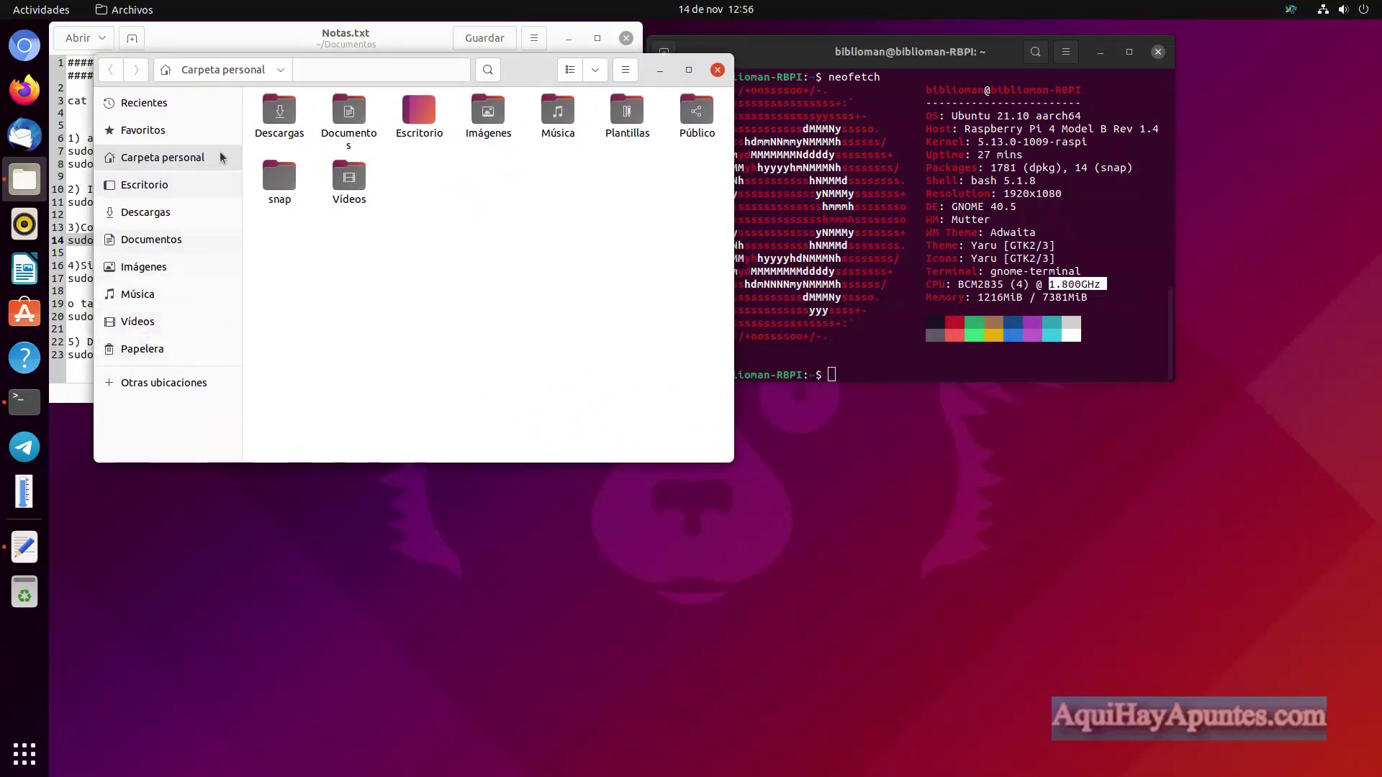
pyautogui.click(147, 381)
pyautogui.click(288, 119)
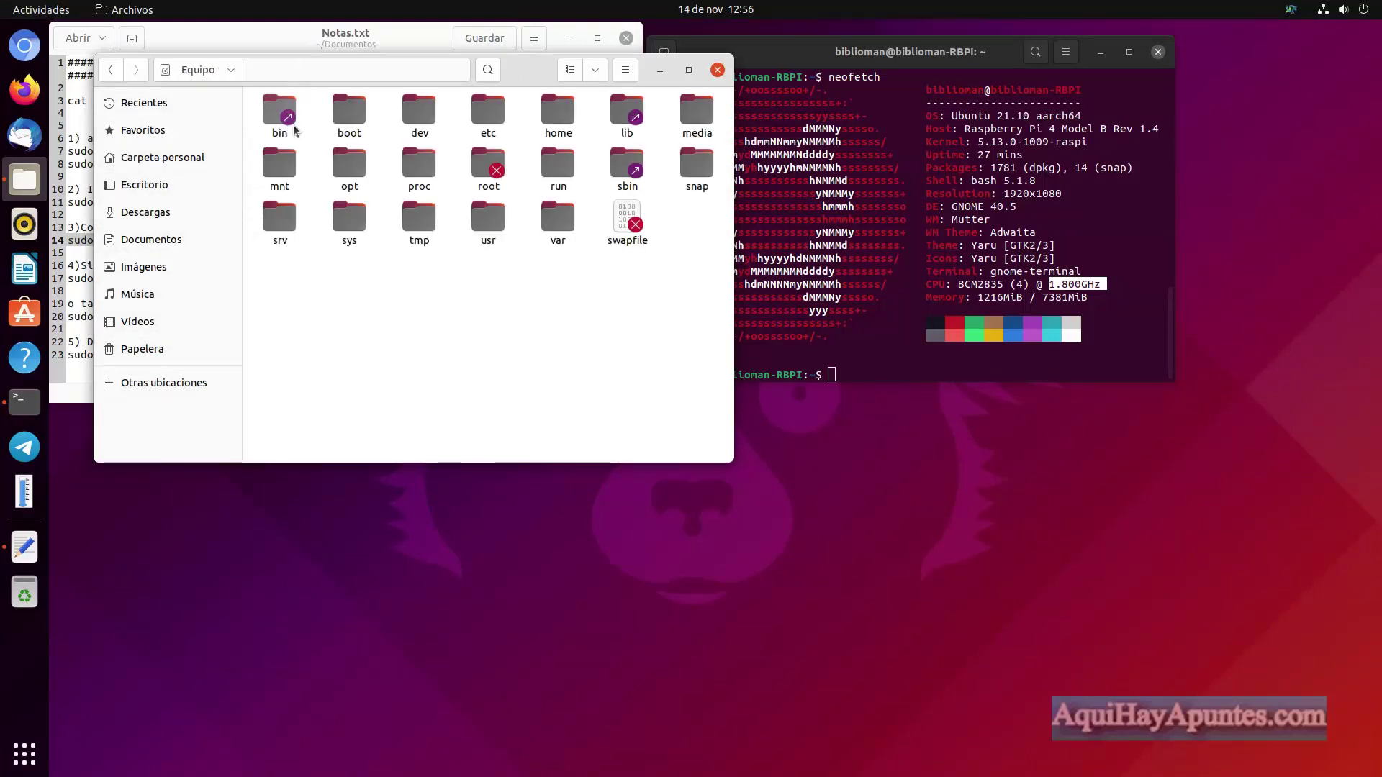
pyautogui.doubleClick(341, 108)
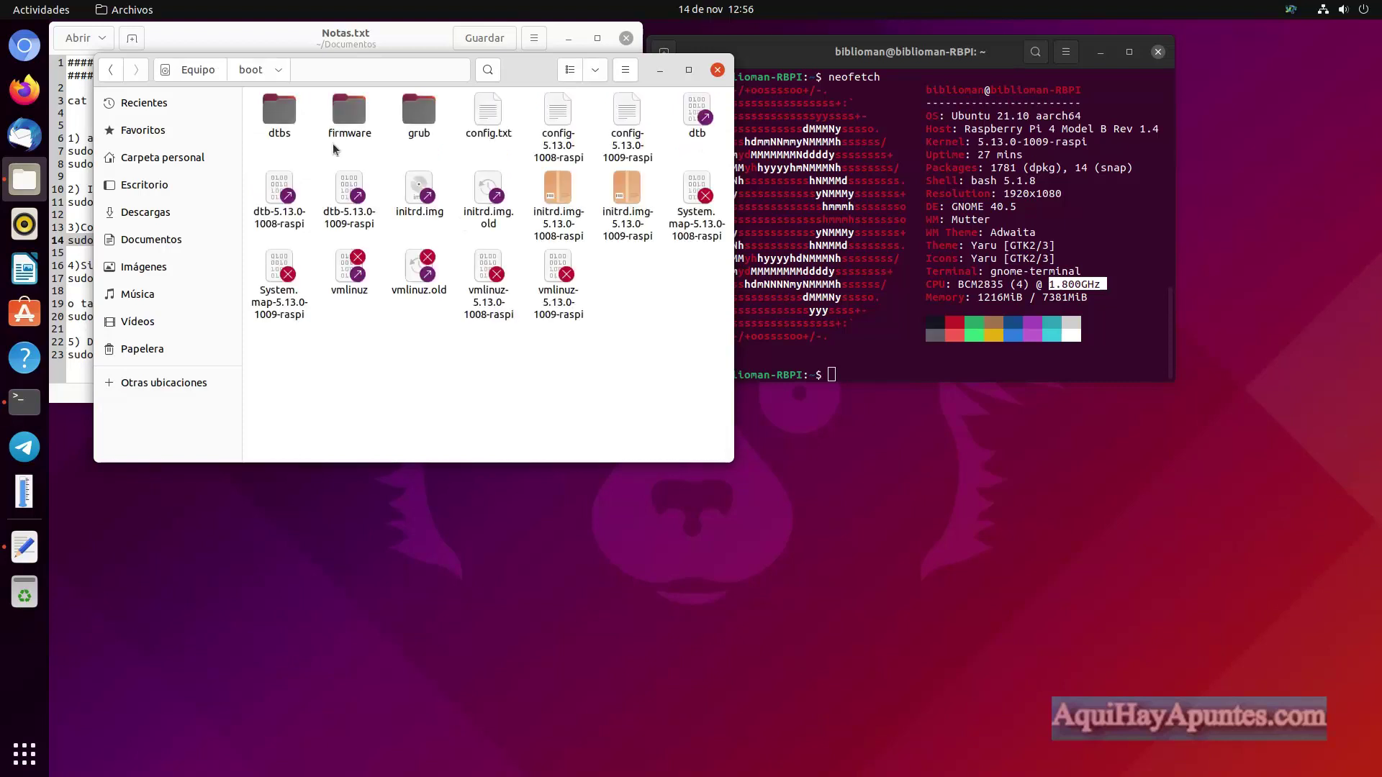
# Step: Try config.txt in /boot, close the text editor, and open the config.txt in /boot/firmware instead
pyautogui.doubleClick(483, 119)
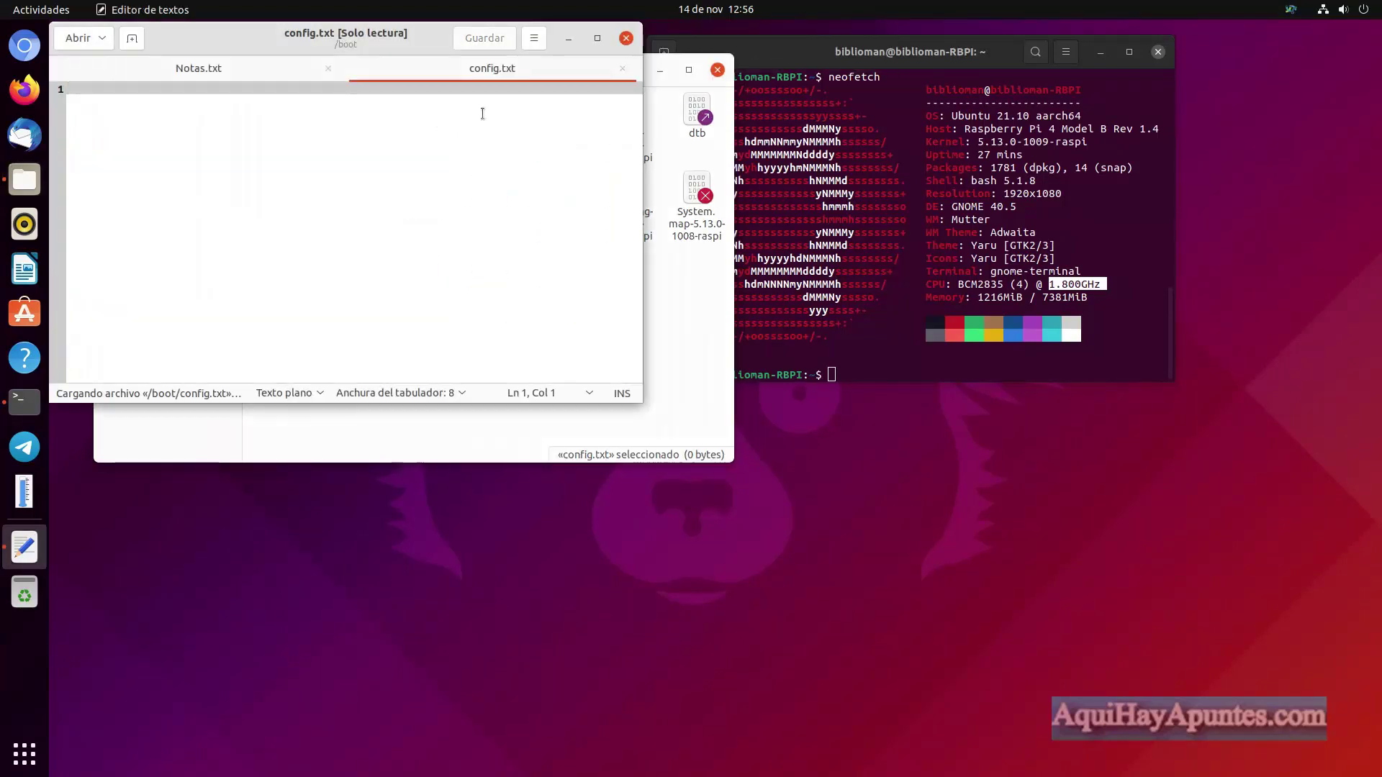
pyautogui.click(626, 37)
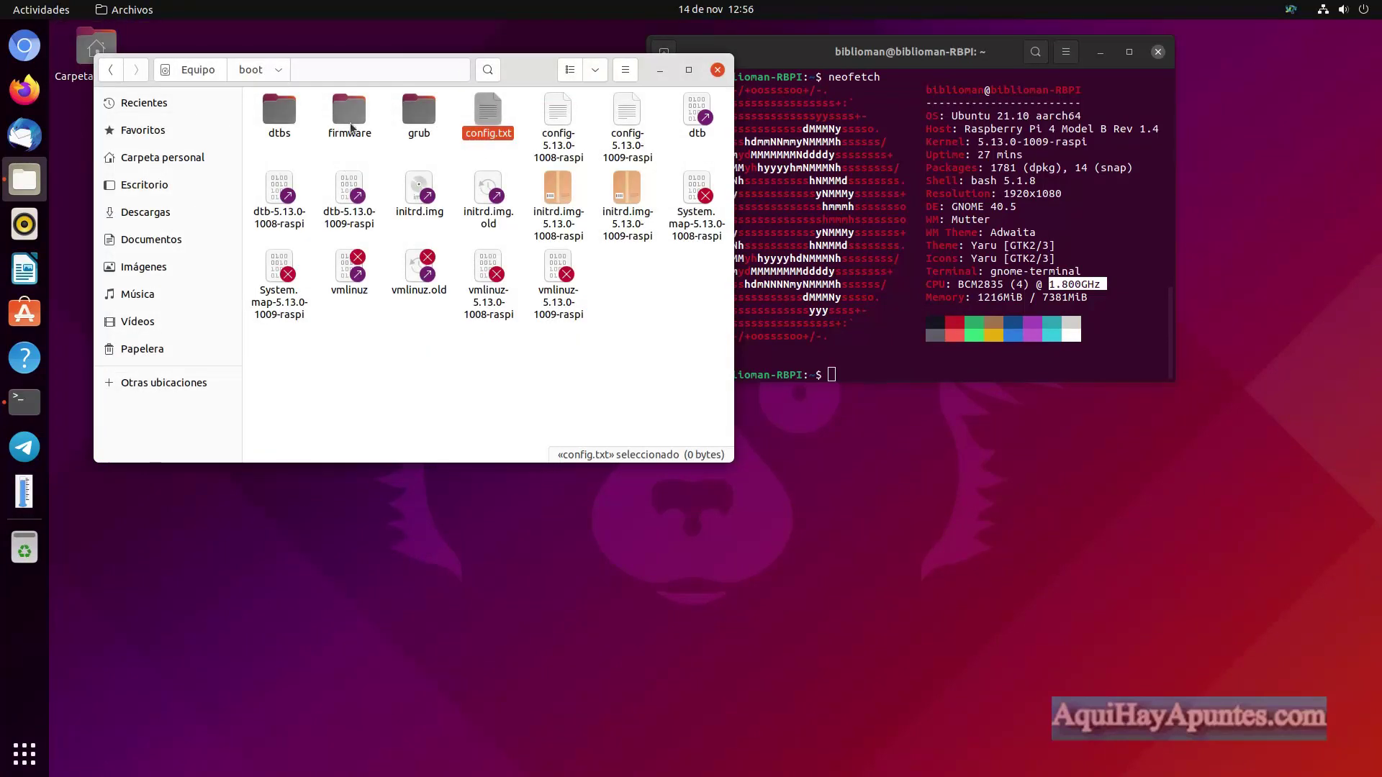
pyautogui.doubleClick(348, 113)
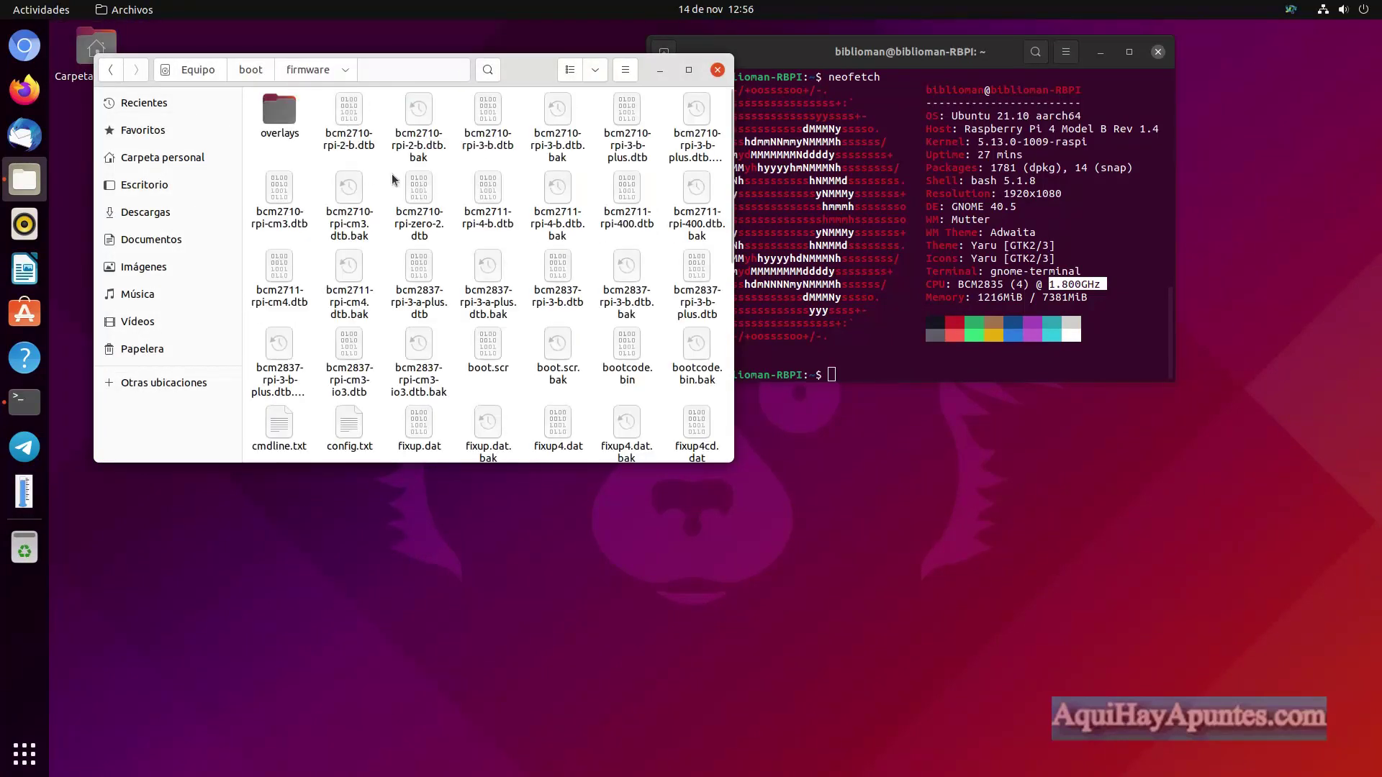
pyautogui.scroll(-2, 492, 201)
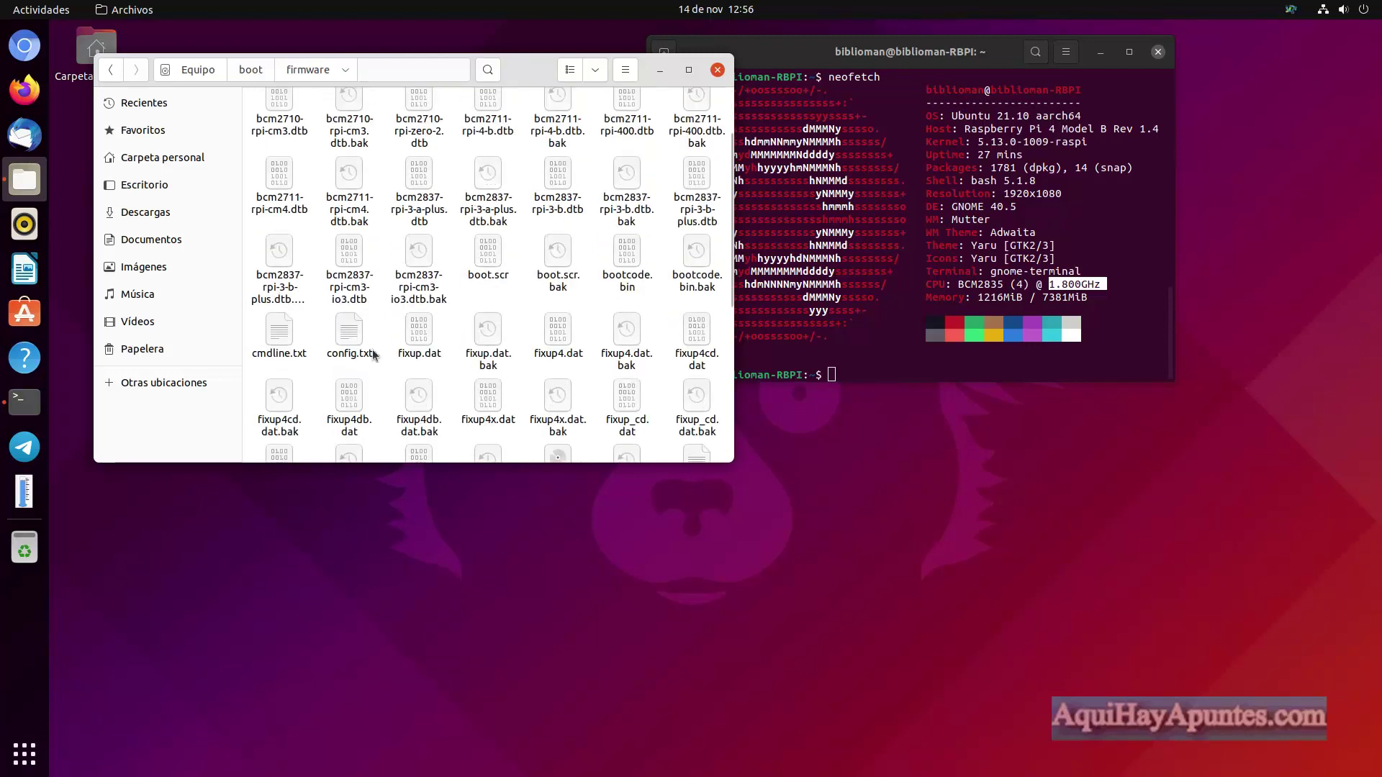
pyautogui.doubleClick(349, 331)
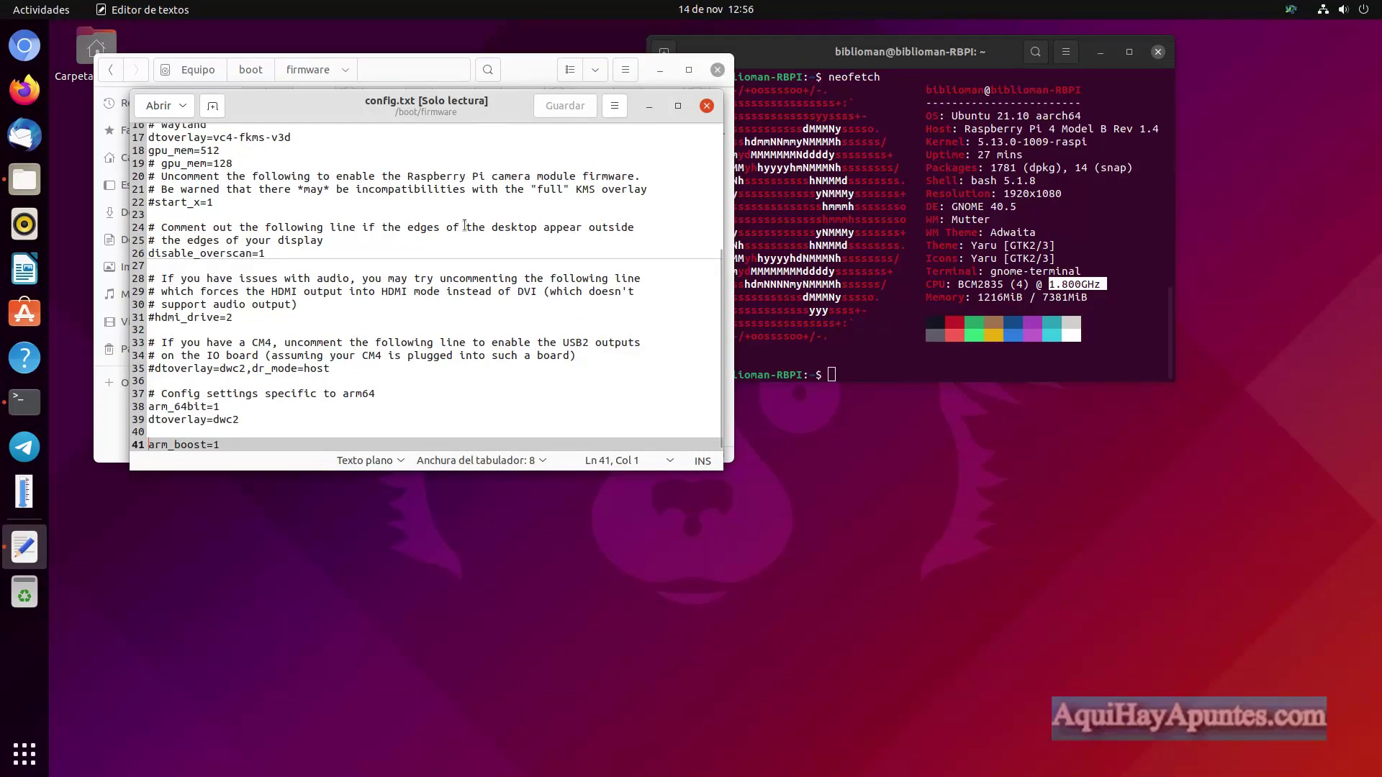
# Step: Review /boot/firmware/config.txt from its [pi4] section down to the arm64 settings and the last line
pyautogui.scroll(5, 464, 228)
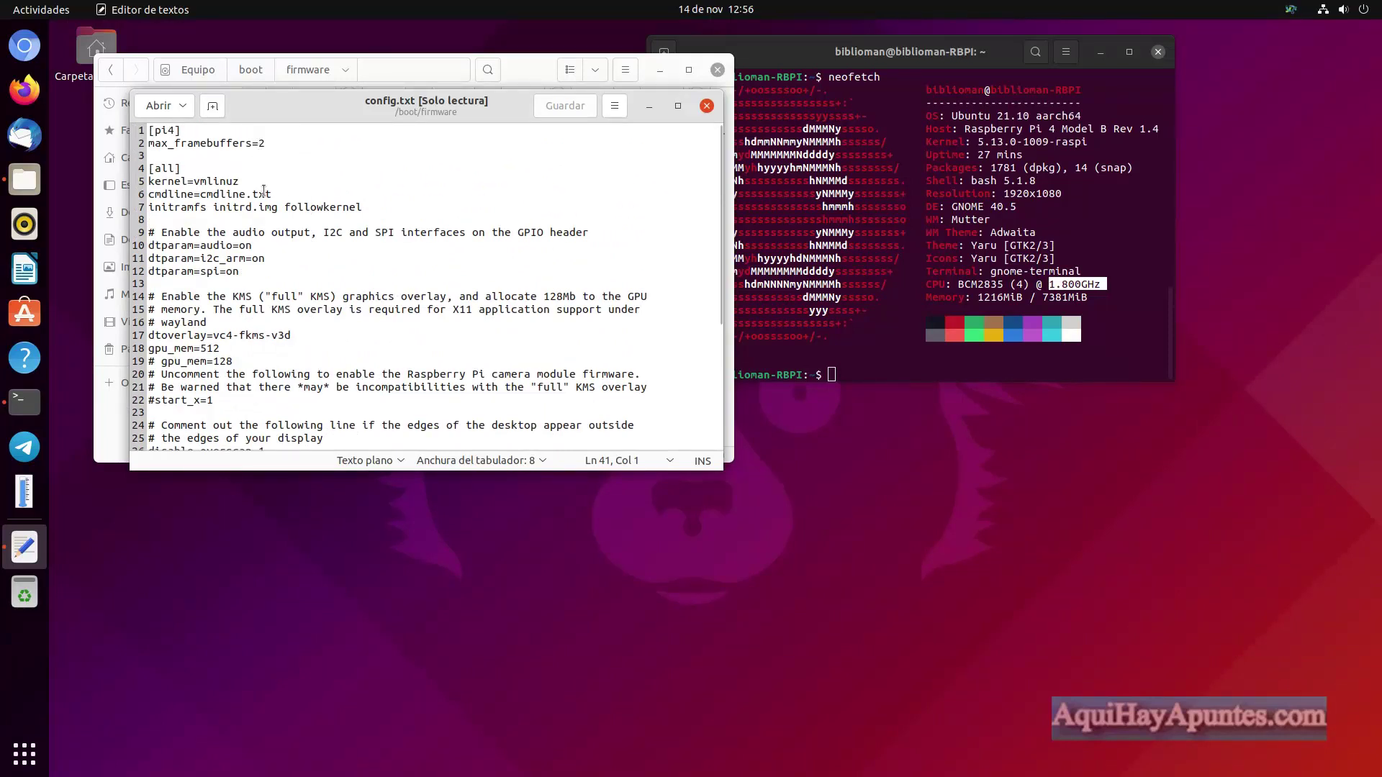
pyautogui.scroll(-3, 264, 193)
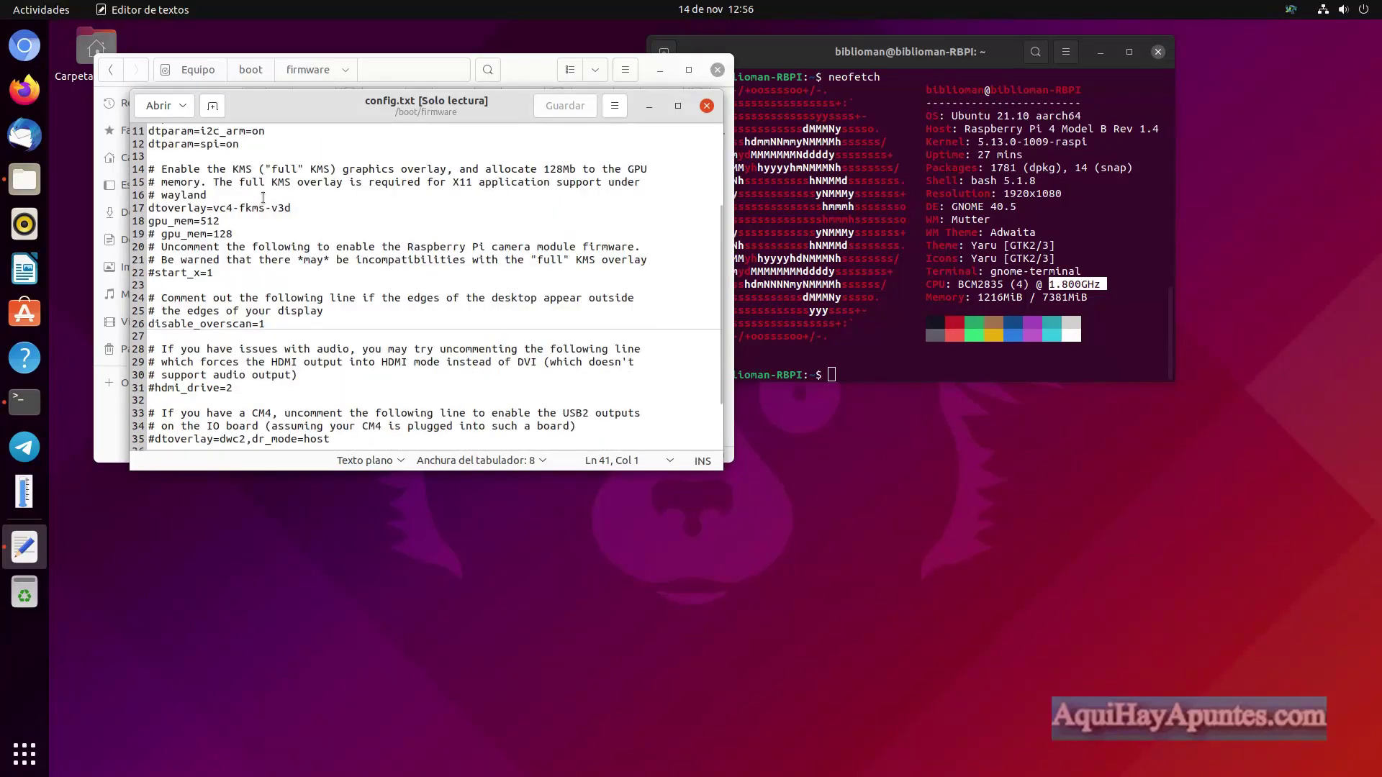
pyautogui.scroll(-2, 263, 197)
pyautogui.scroll(1, 263, 197)
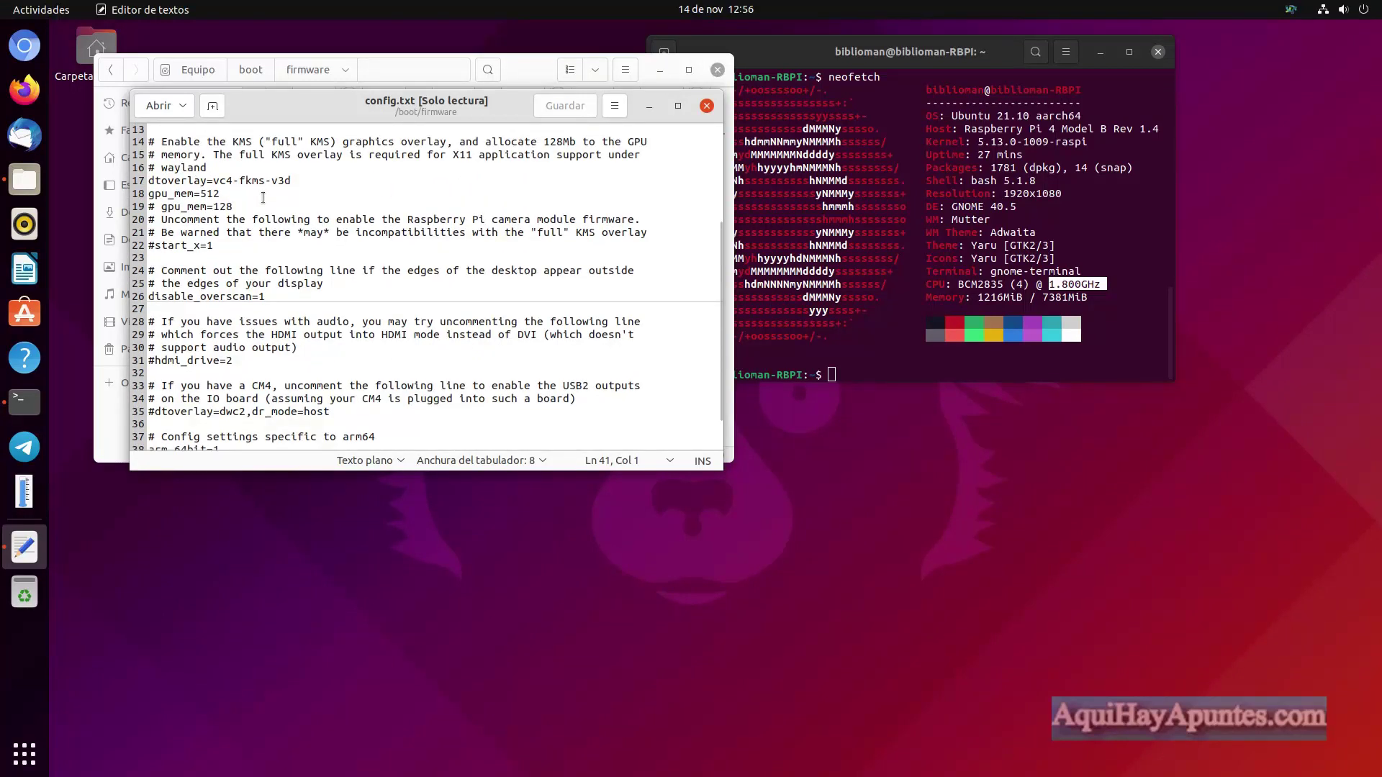
pyautogui.scroll(-1, 264, 197)
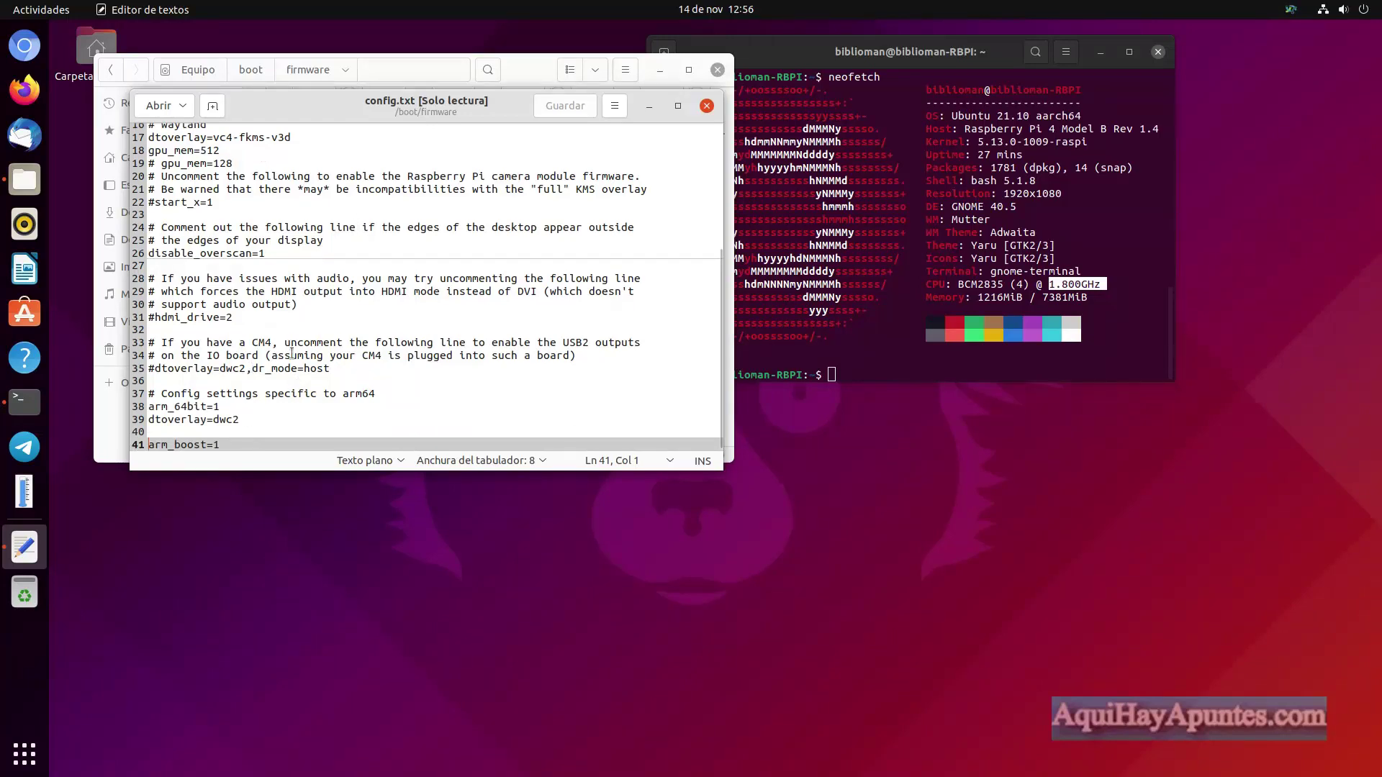
pyautogui.scroll(1, 292, 352)
pyautogui.scroll(-1, 351, 345)
pyautogui.moveTo(718, 324); pyautogui.dragTo(729, 189)
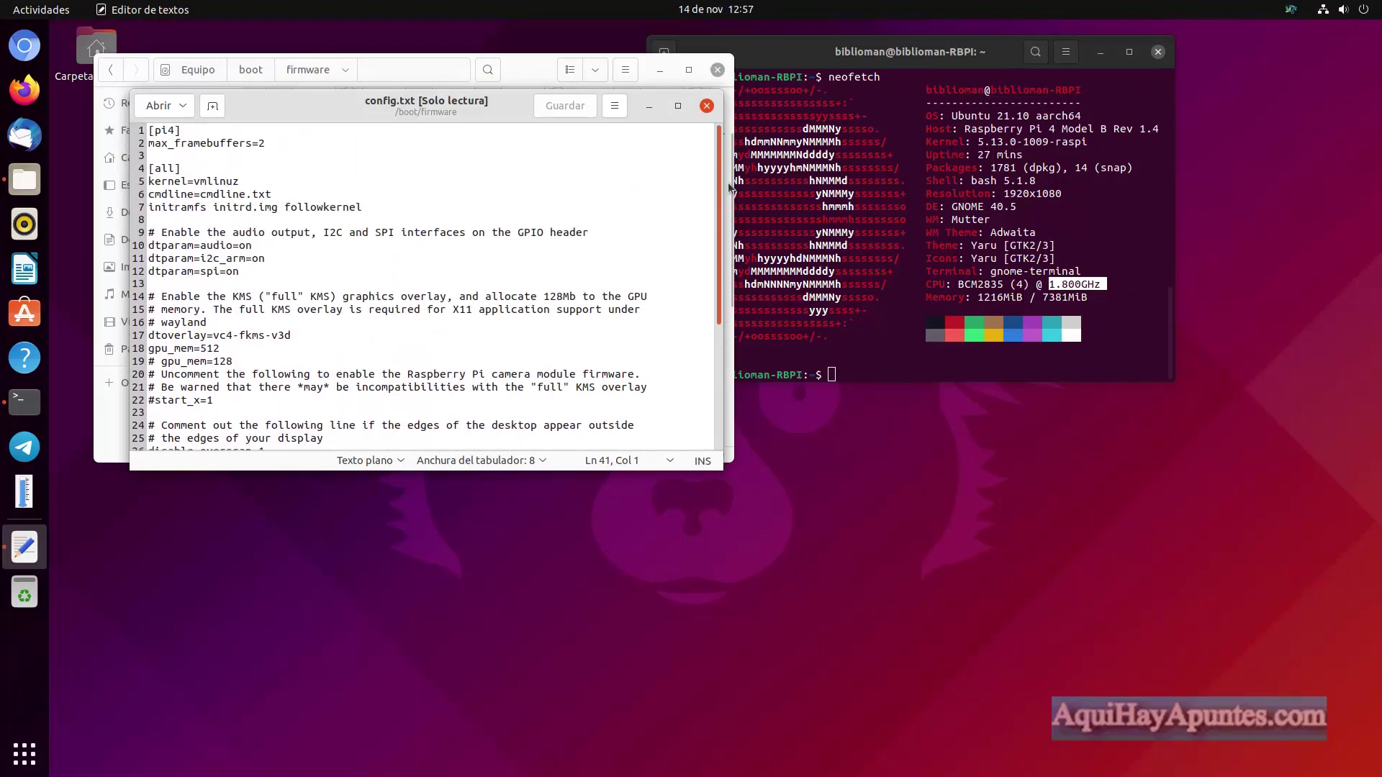
pyautogui.scroll(-5, 713, 421)
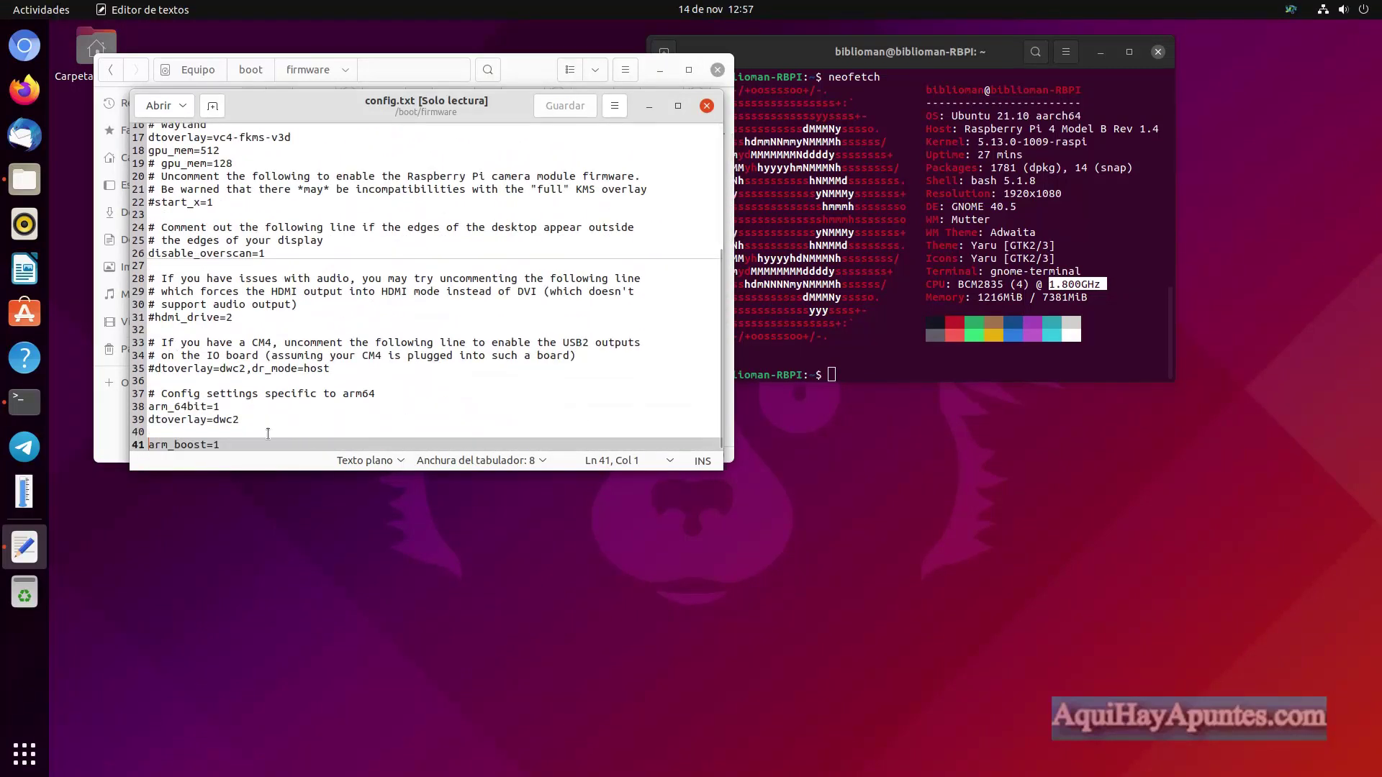
# Step: Highlight the arm_boost=1 line in config.txt, and the CPU clock speed in the neofetch output
pyautogui.click(241, 443)
pyautogui.moveTo(241, 445); pyautogui.dragTo(135, 441)
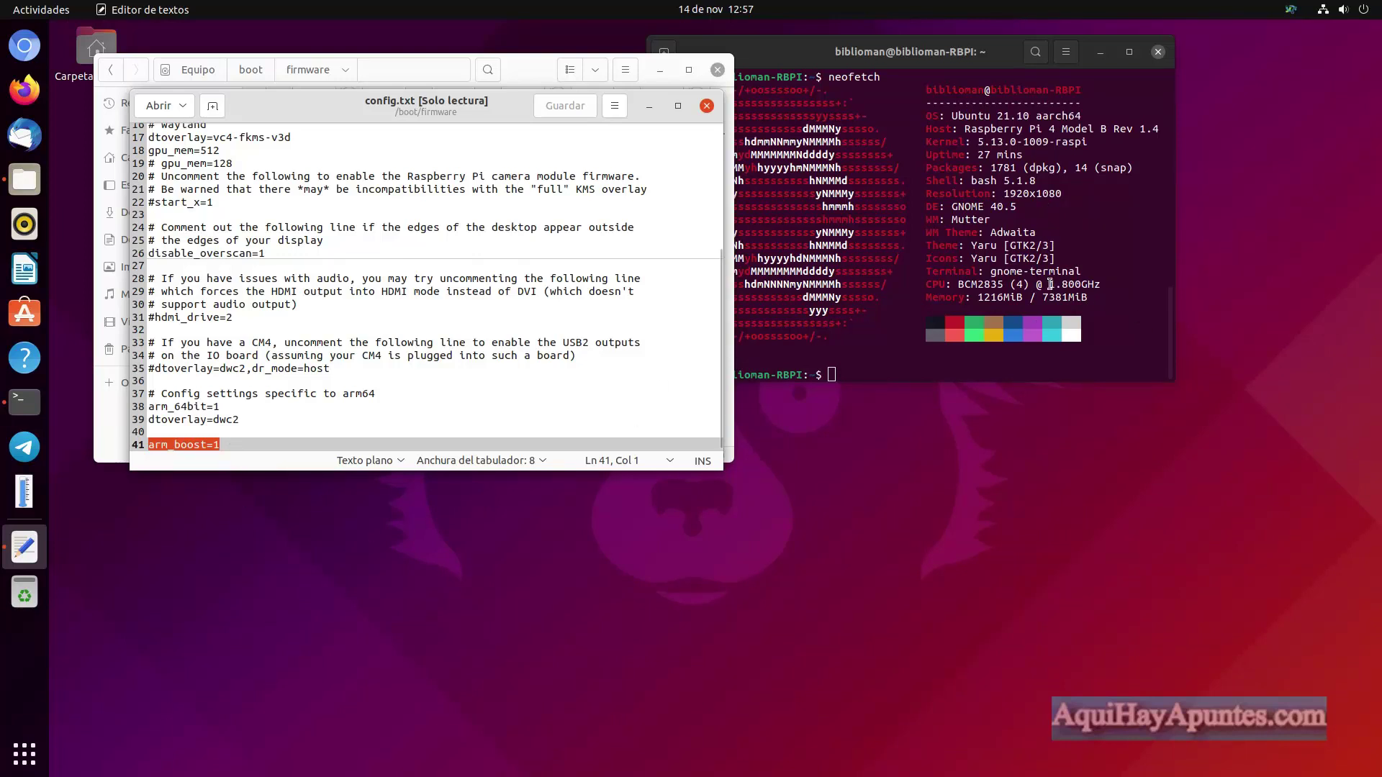
pyautogui.moveTo(1049, 284); pyautogui.dragTo(1099, 284)
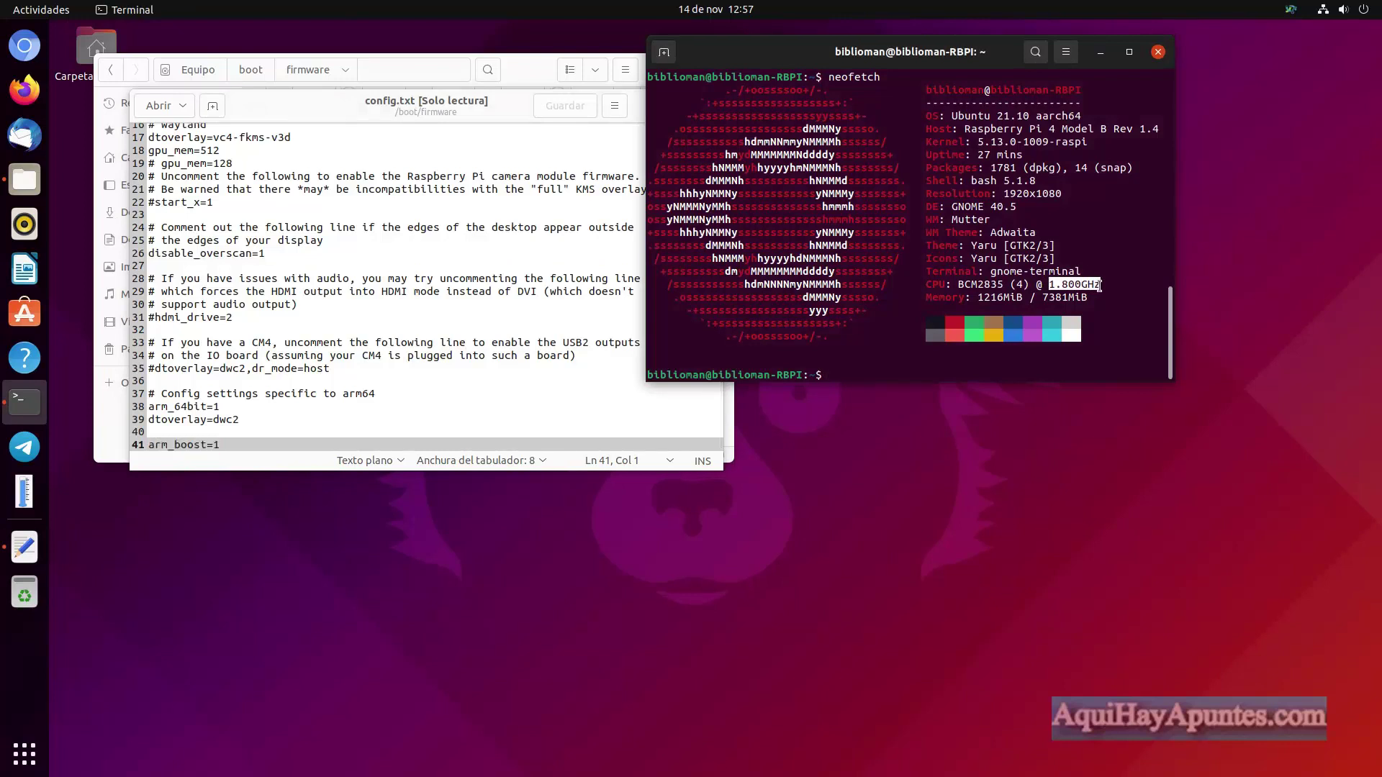